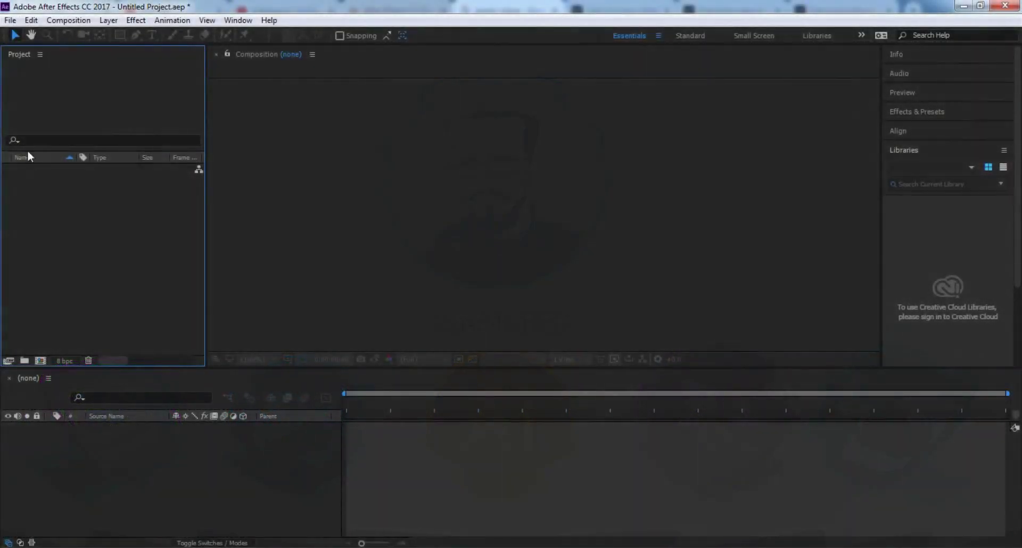
Import all three video clips into the project as multiple files
left_click(9, 22)
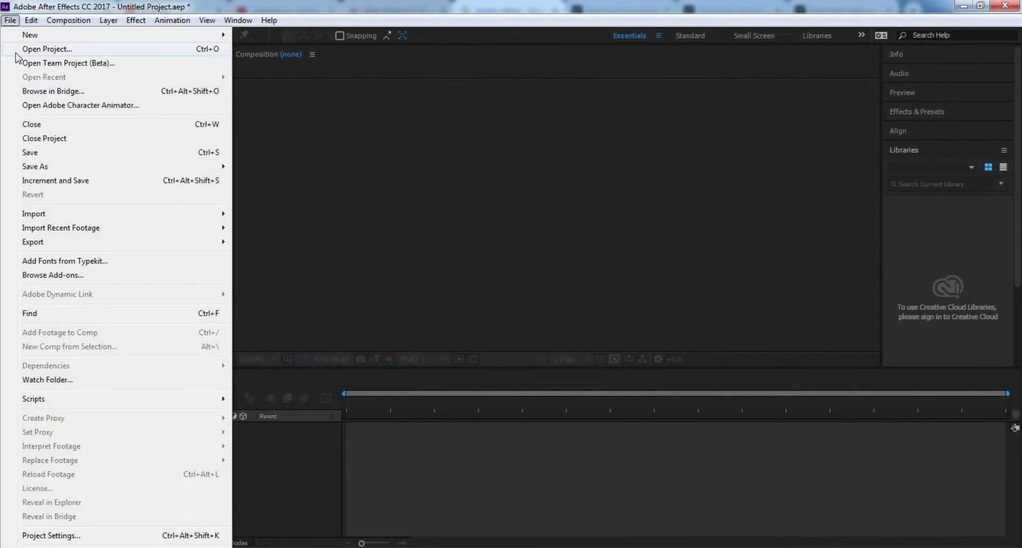
mouse_move(53, 215)
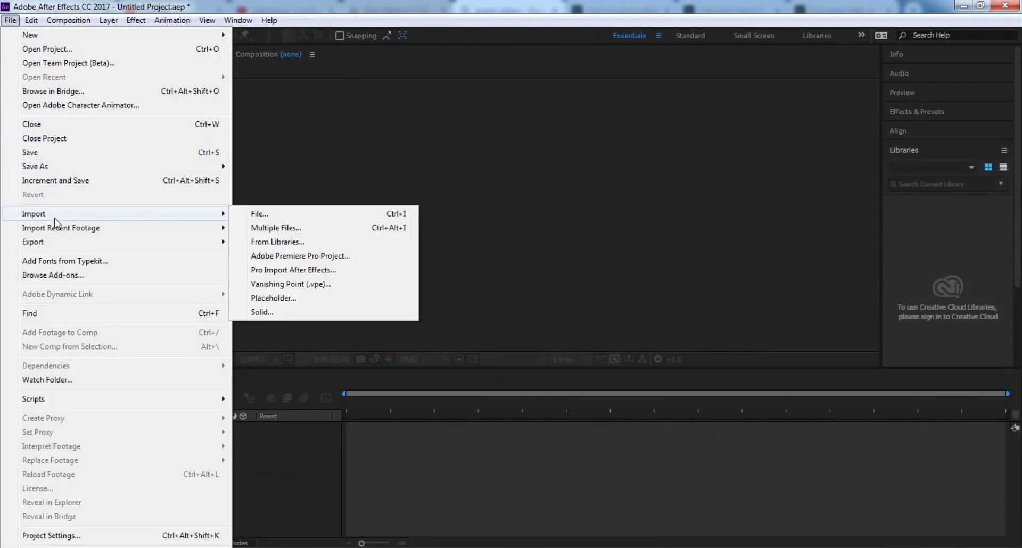
left_click(283, 228)
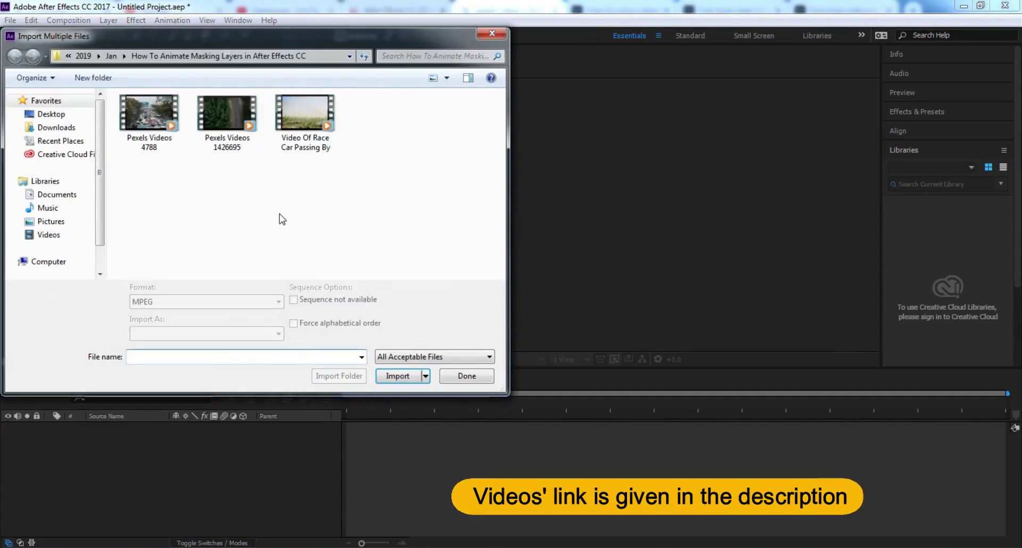
left_click_drag(366, 178, 117, 93)
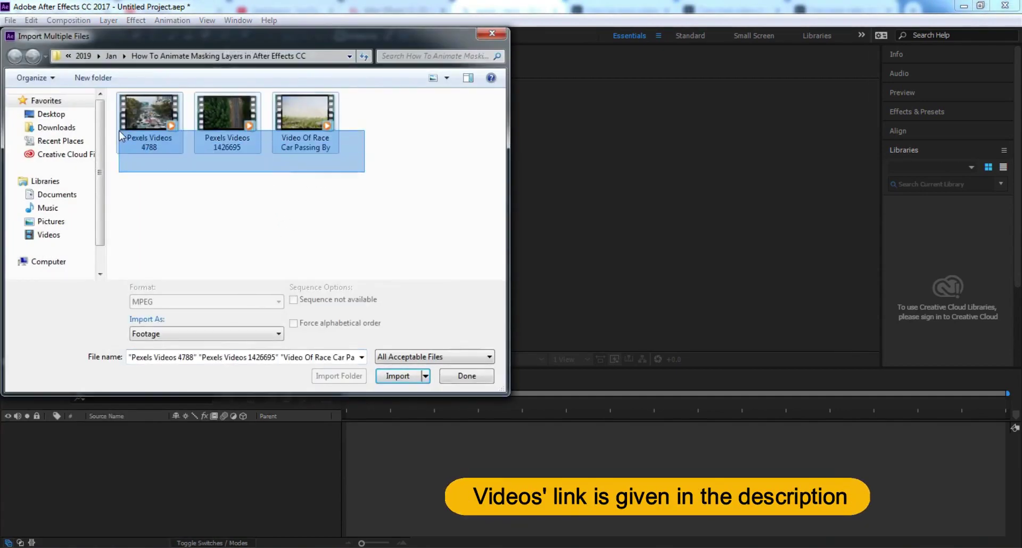
left_click(394, 376)
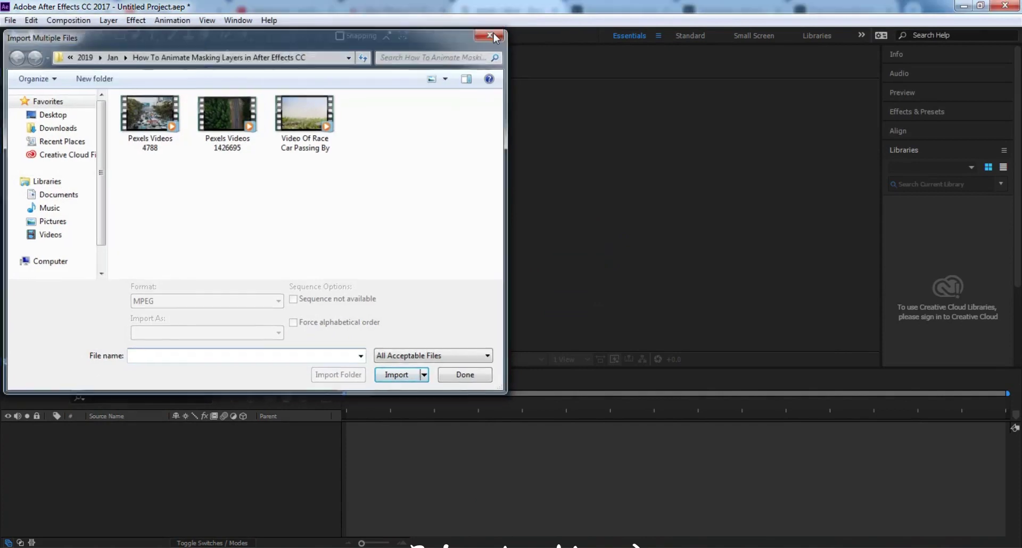
left_click(492, 34)
Check the imported clips and build the Pexels Videos 4788 composition from the traffic clip
left_click(62, 184)
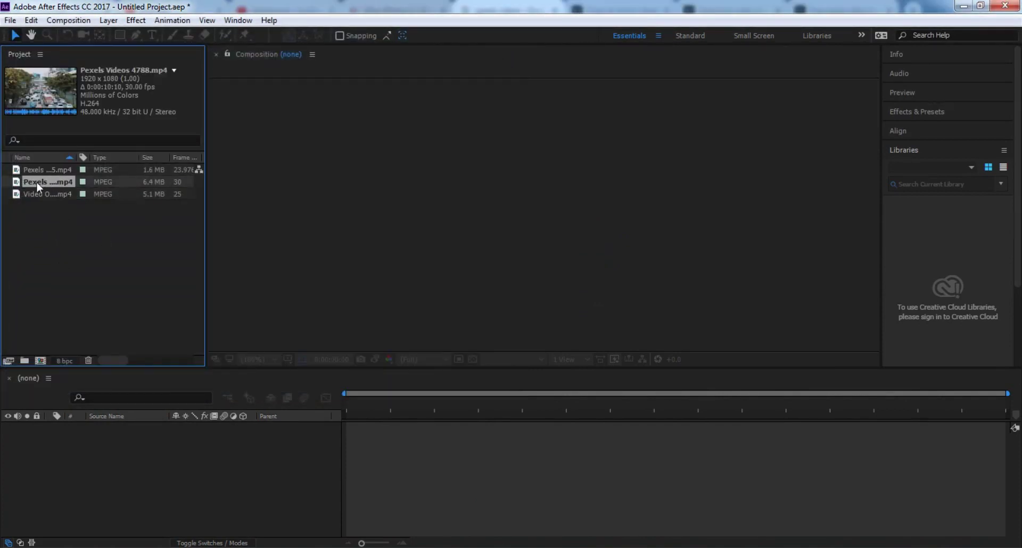
left_click(45, 172)
left_click(50, 192)
left_click(44, 183)
left_click(36, 192)
left_click_drag(29, 180, 111, 443)
scroll(620, 205, "down", 1)
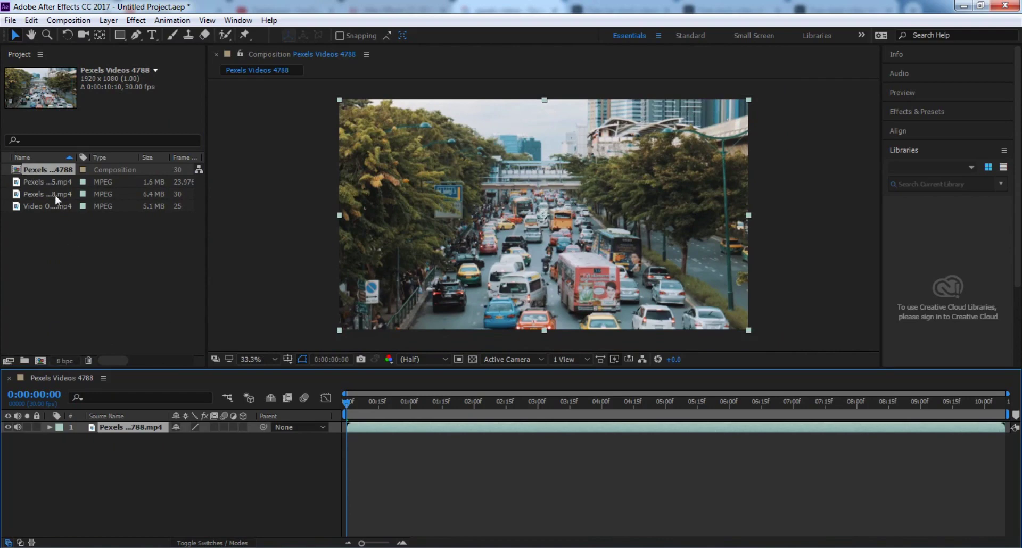
Add the forest clip as layer 2 and the race-car clip as layer 3
left_click(45, 181)
left_click_drag(31, 181, 126, 464)
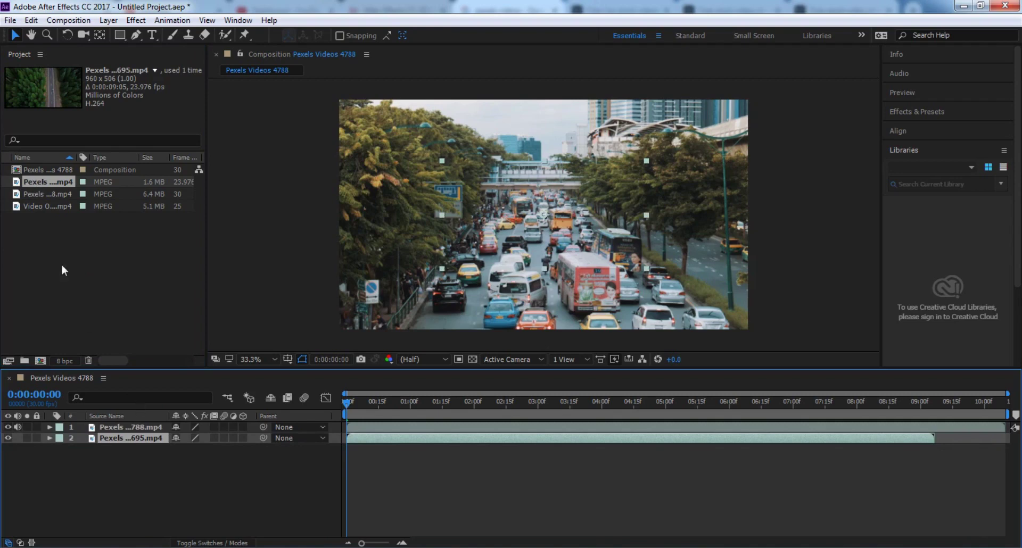
left_click(53, 195)
left_click(29, 208)
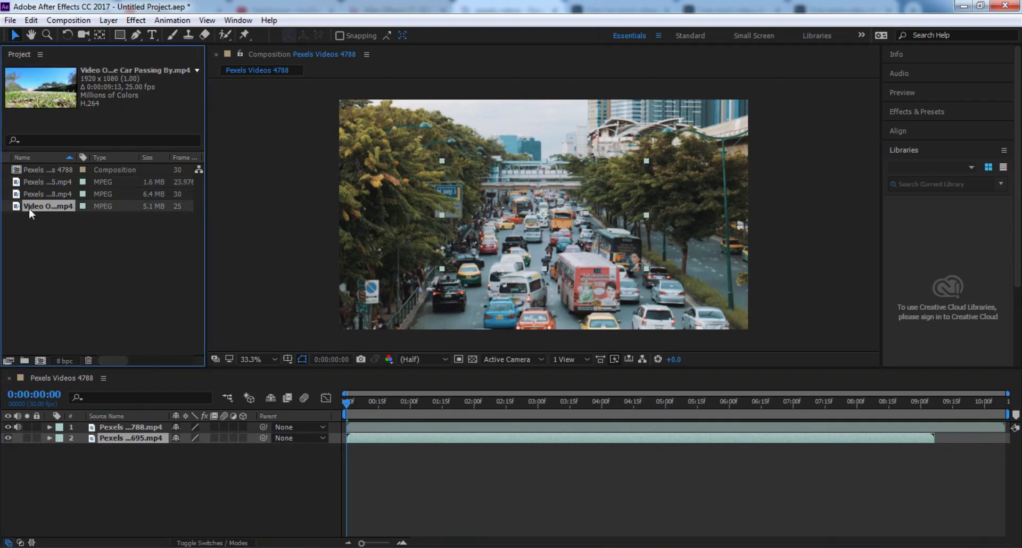
left_click_drag(28, 209, 94, 489)
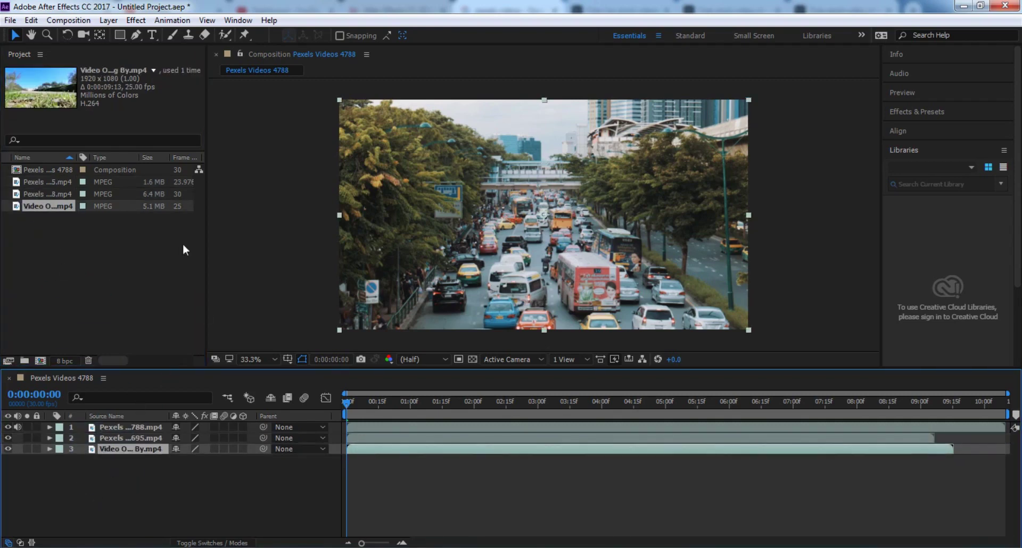
left_click(84, 282)
Hide layers 1 and 3 so only the forest clip shows, then select it
left_click(7, 426)
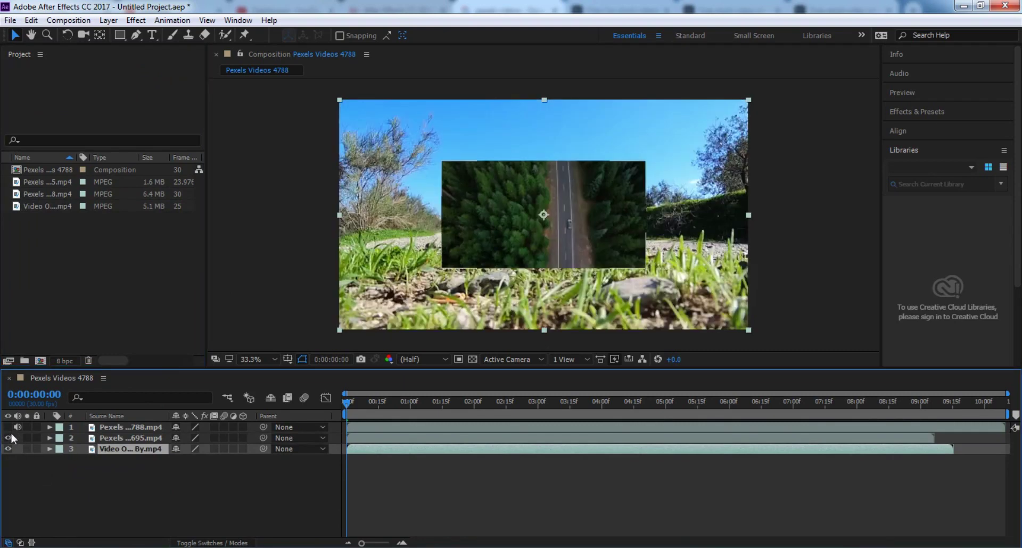
left_click(8, 438)
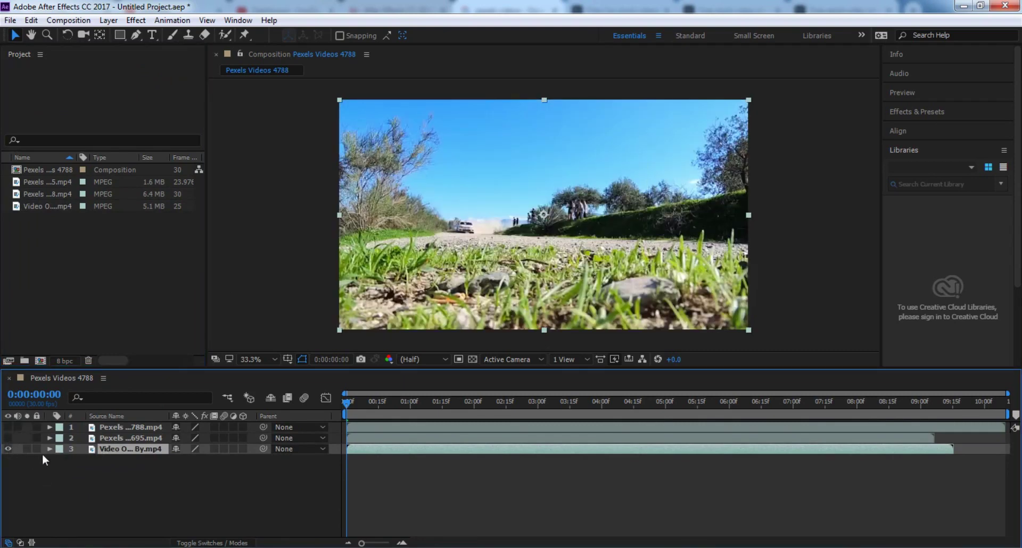
left_click(8, 439)
left_click(7, 448)
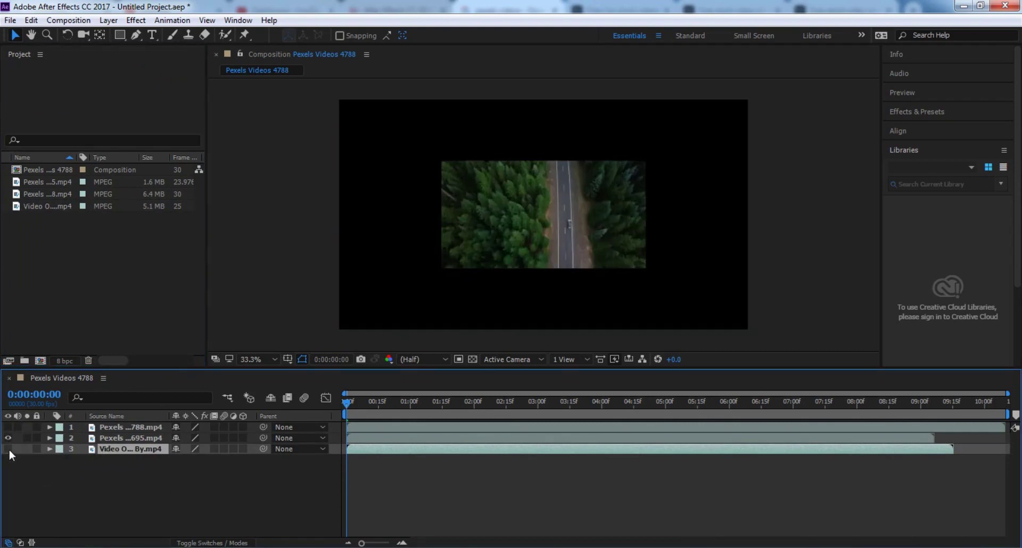
left_click(543, 225)
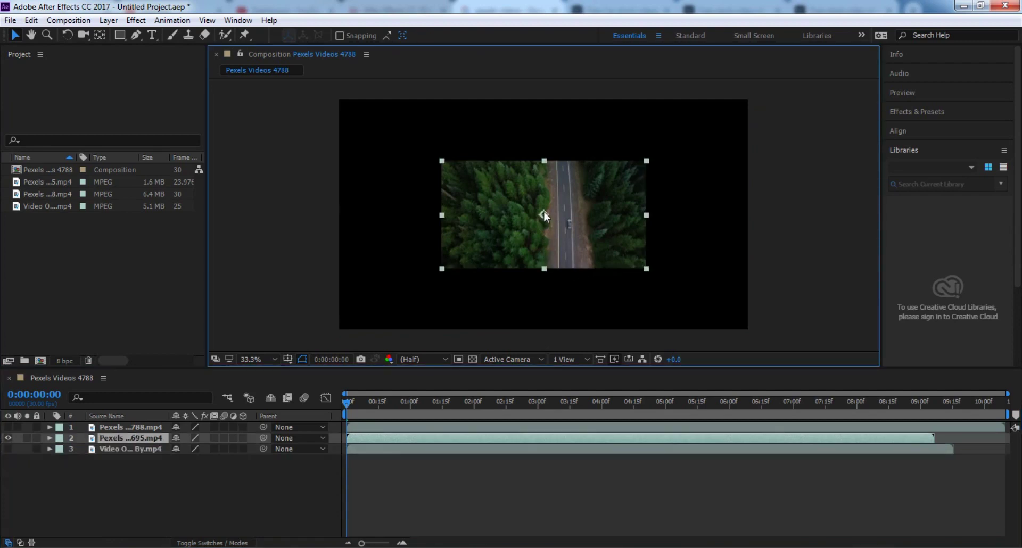
Nudge the forest layer and draw an elliptical Mask 1 over it with the Ellipse tool
mouse_move(544, 215)
left_mouse_down()
mouse_move(477, 208)
mouse_move(541, 209)
left_mouse_up()
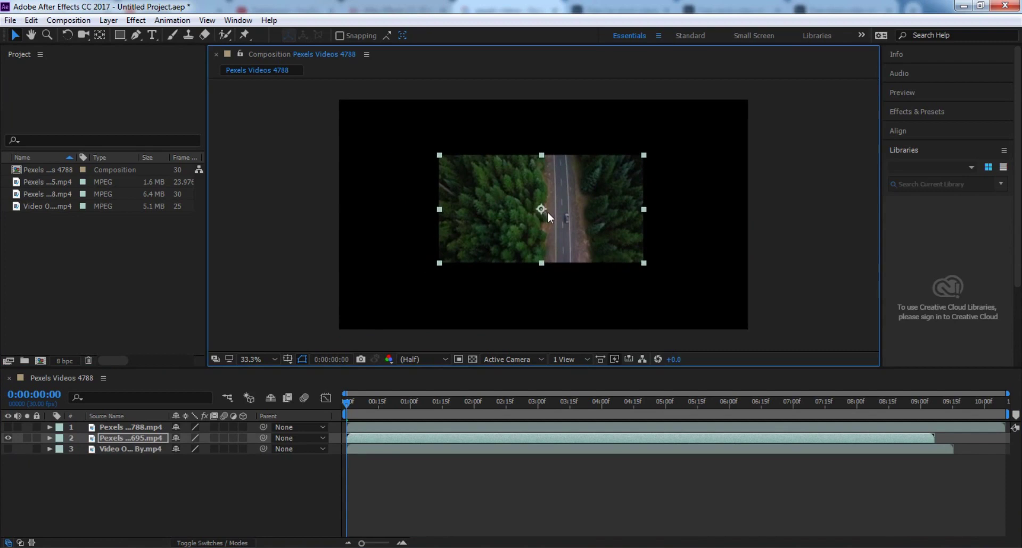
scroll(555, 215, "up", 3)
scroll(555, 216, "down", 2)
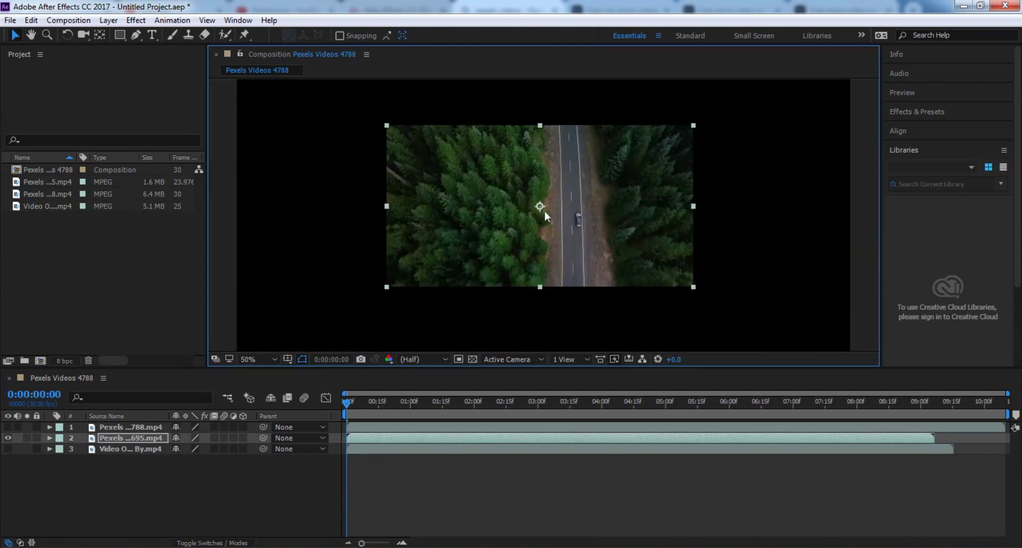
left_click(137, 36)
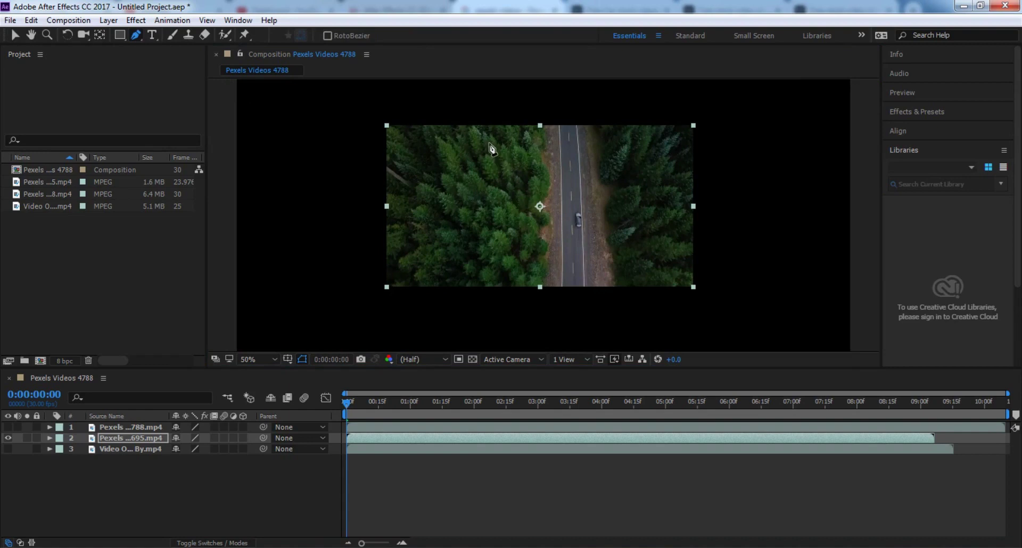
left_click(120, 35)
left_click(152, 62)
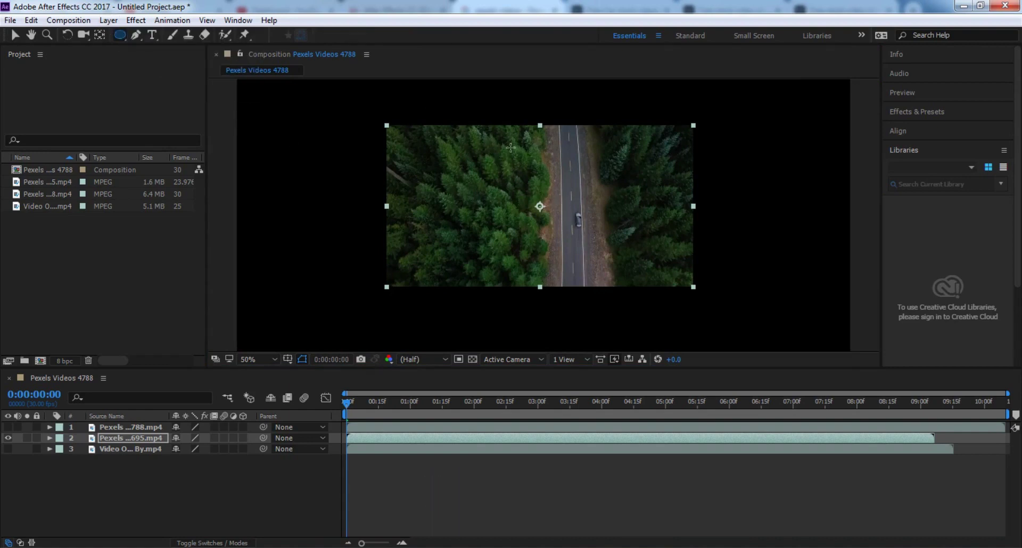
mouse_move(509, 146)
left_mouse_down()
mouse_move(637, 256)
mouse_move(627, 240)
left_mouse_up()
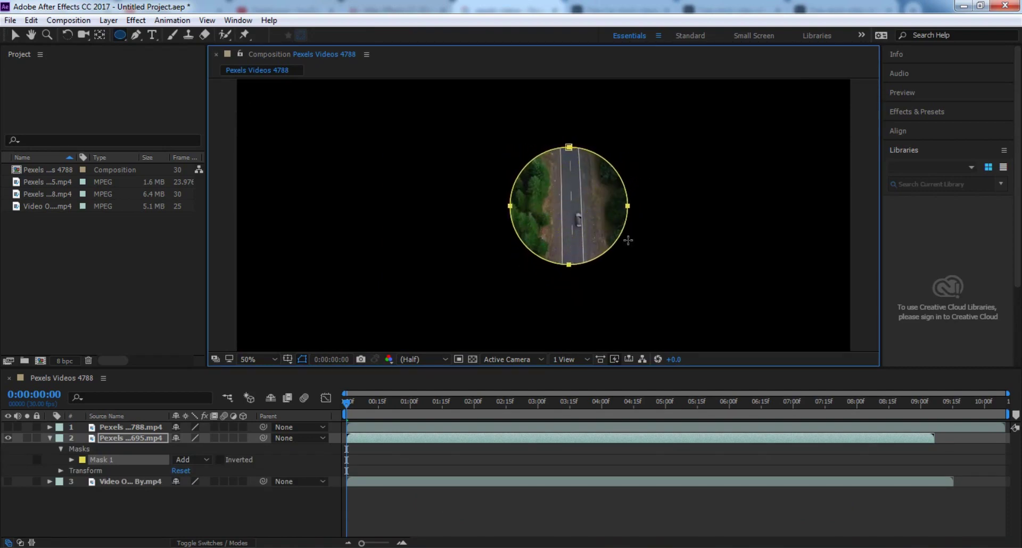
Move the masked forest circle over to the left side of the frame
key("v")
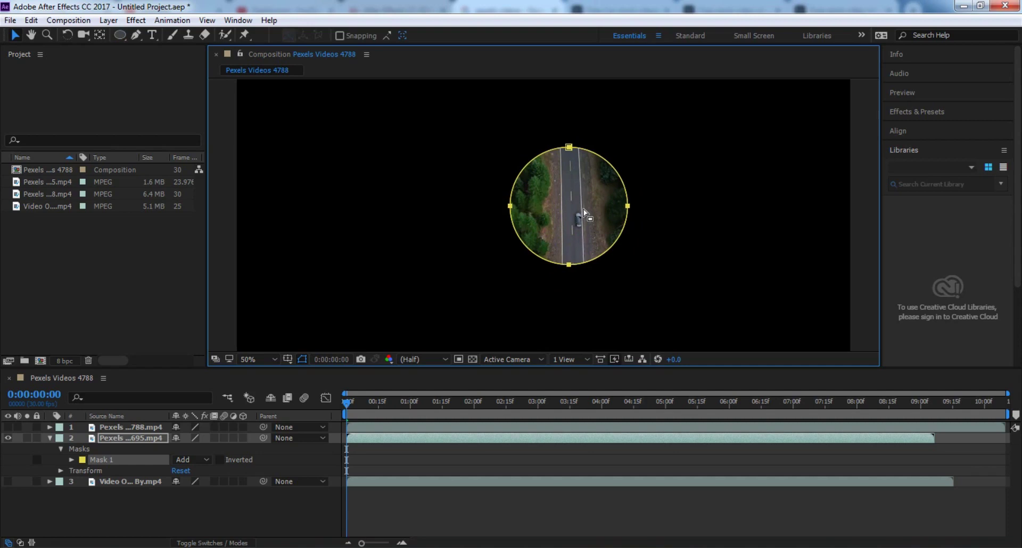
left_click(585, 214)
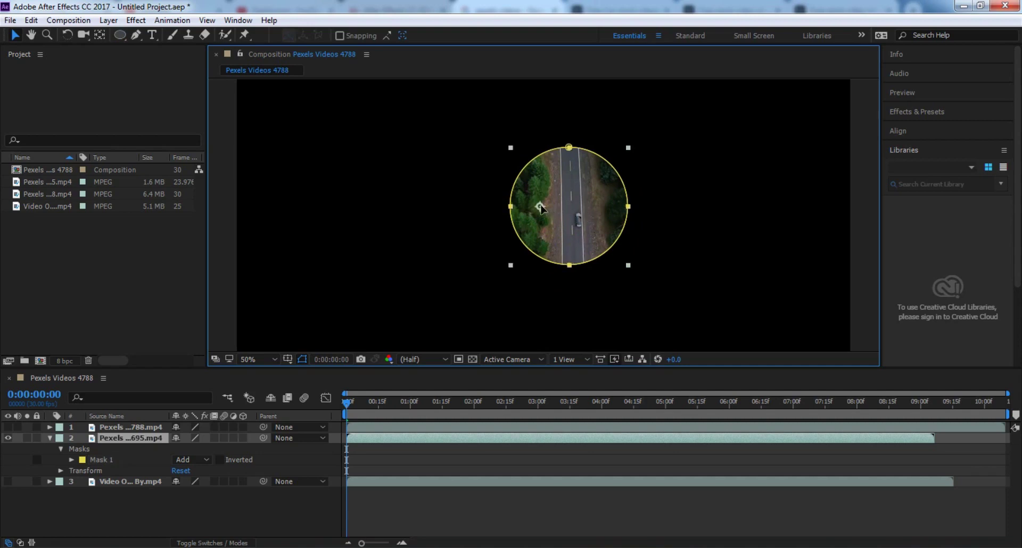
mouse_move(540, 207)
left_mouse_down()
mouse_move(575, 220)
mouse_move(337, 205)
left_mouse_up()
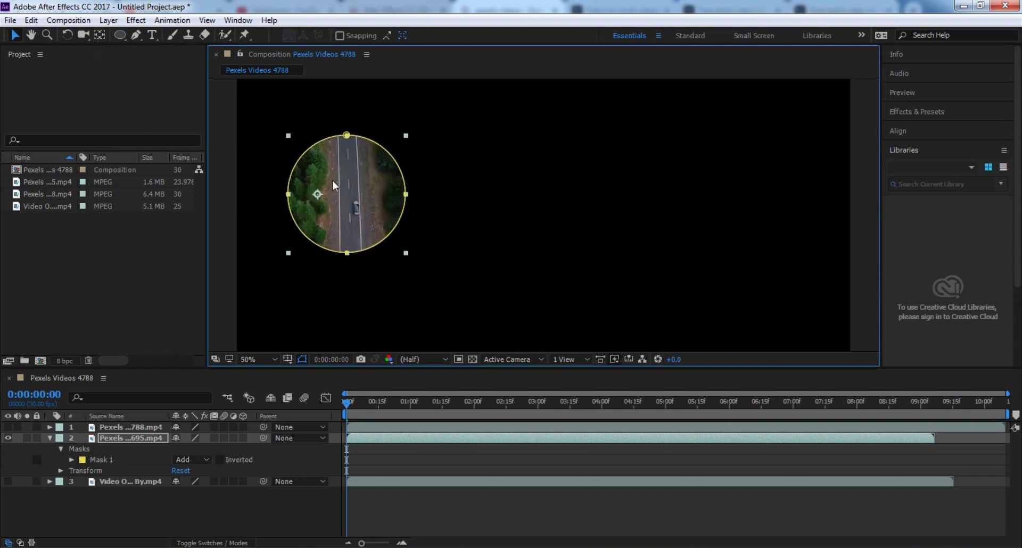
Centre the anchor point on the circle, nudge the circle, and zoom out
key("y")
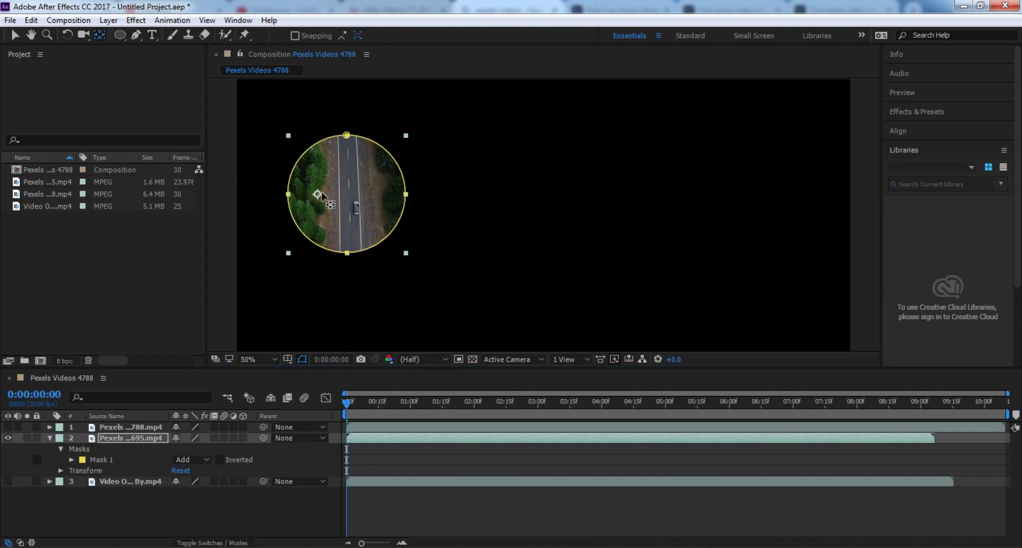
left_click_drag(321, 195, 350, 203)
key("v")
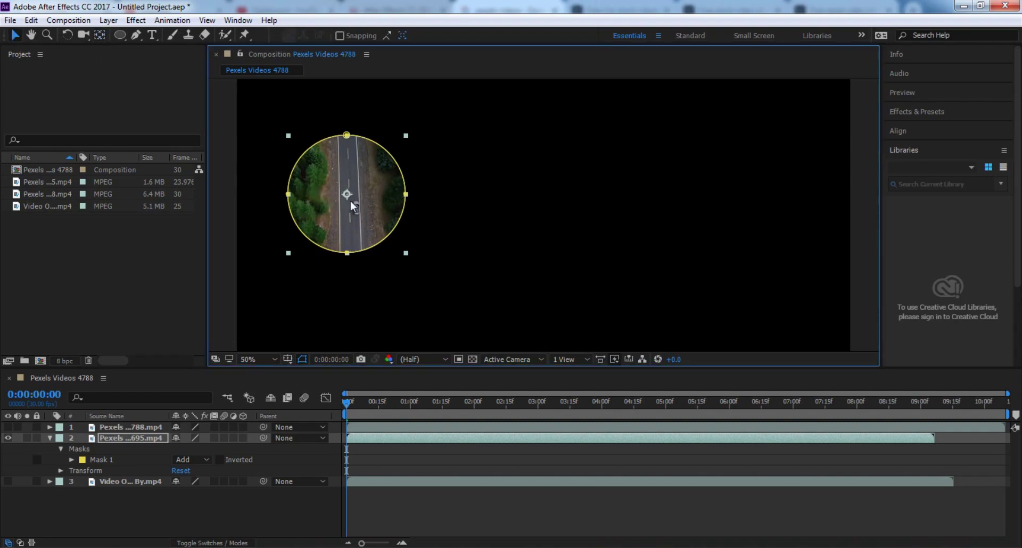
left_click_drag(347, 207, 353, 217)
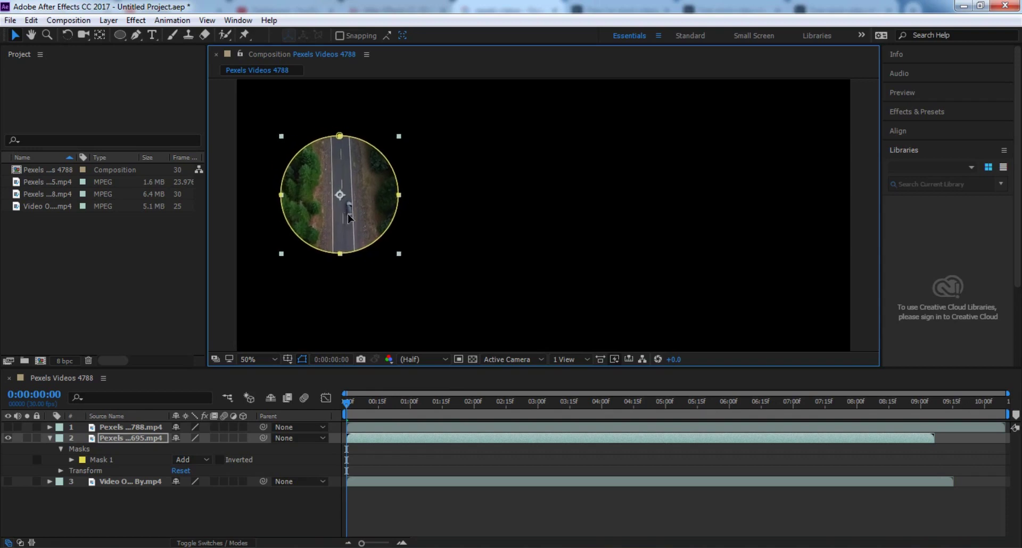
key("comma")
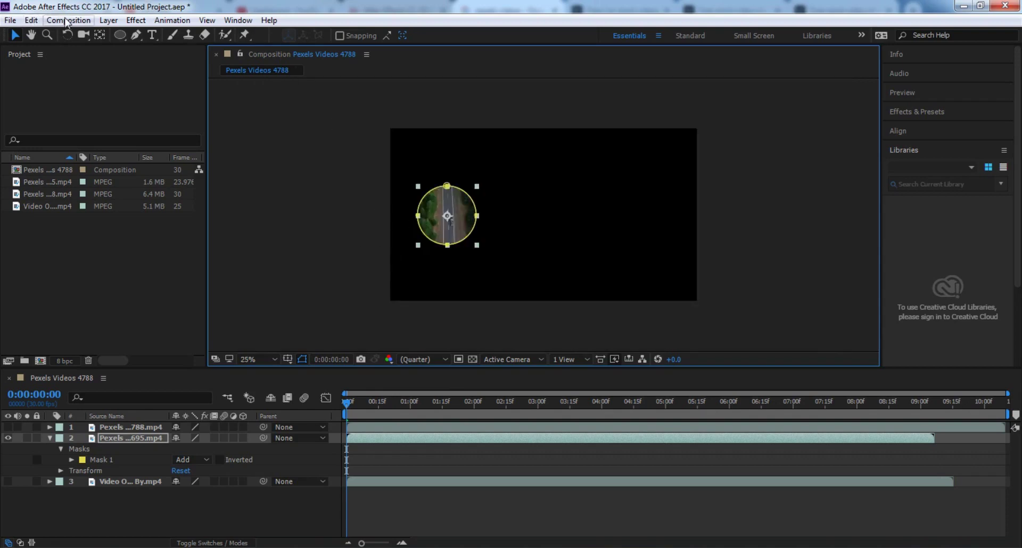
In Composition Settings, try a cyan background colour and preview it
left_click(66, 21)
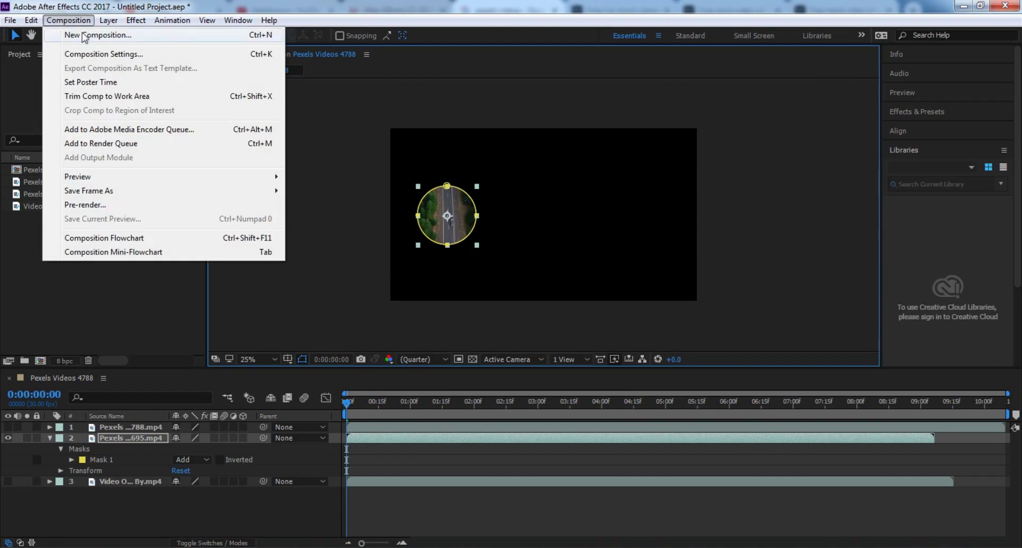
left_click(103, 54)
left_click(435, 372)
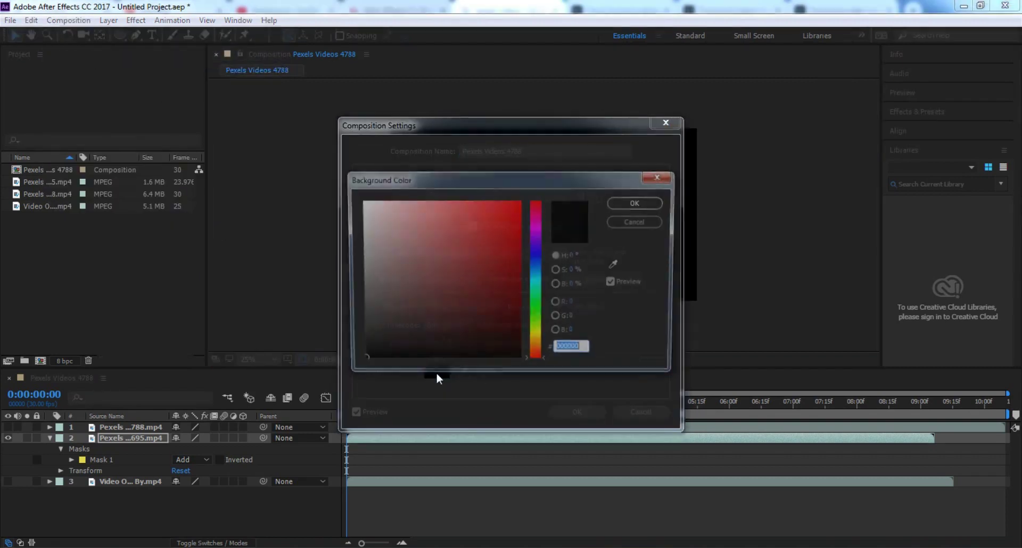
mouse_move(541, 312)
left_mouse_down()
mouse_move(535, 325)
mouse_move(535, 276)
left_mouse_up()
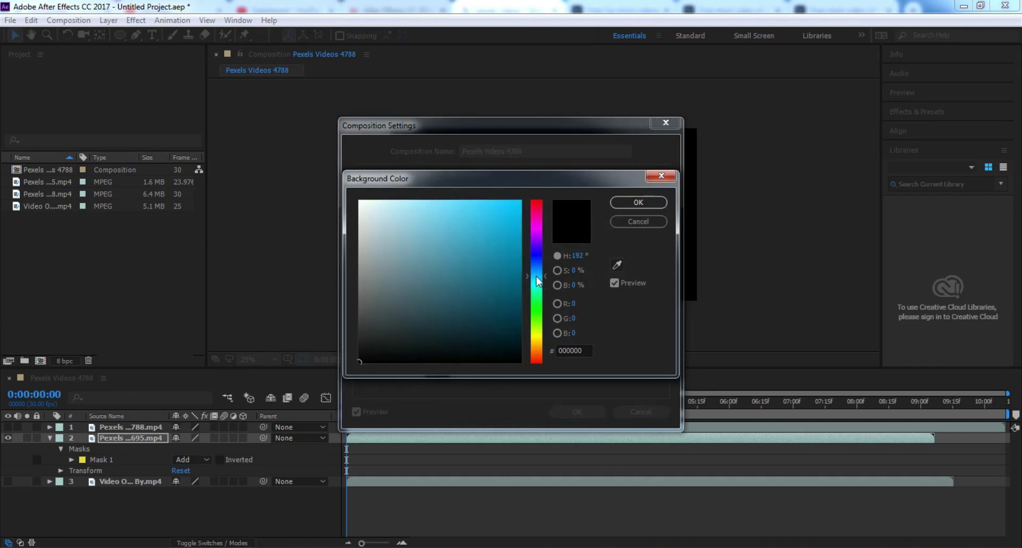
left_click(520, 201)
left_click(638, 202)
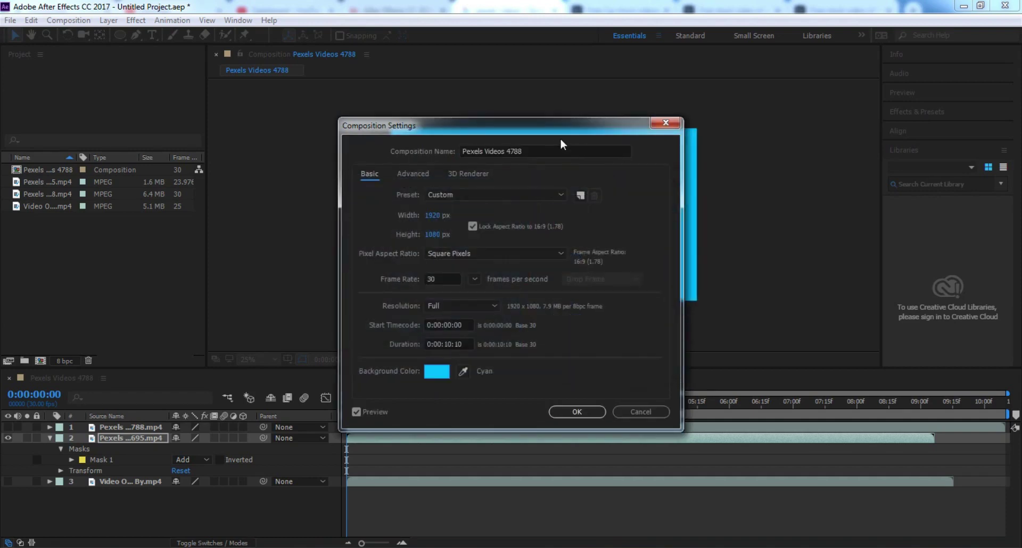
mouse_move(559, 136)
left_mouse_down()
mouse_move(929, 77)
mouse_move(910, 70)
left_mouse_up()
Change the background colour to orange (FFA800) and apply the composition settings
left_click(789, 302)
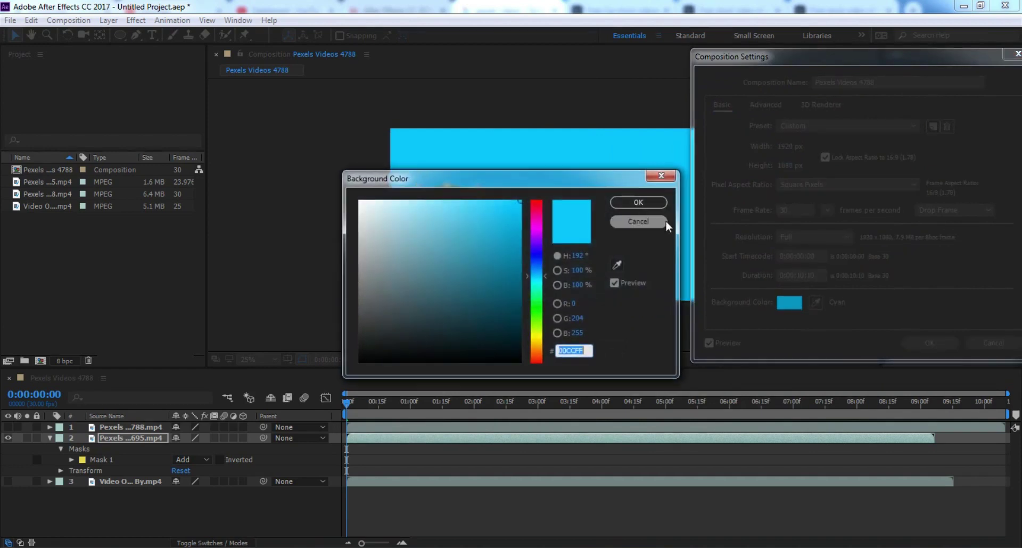
left_click_drag(535, 261, 543, 266)
left_click_drag(536, 186, 892, 38)
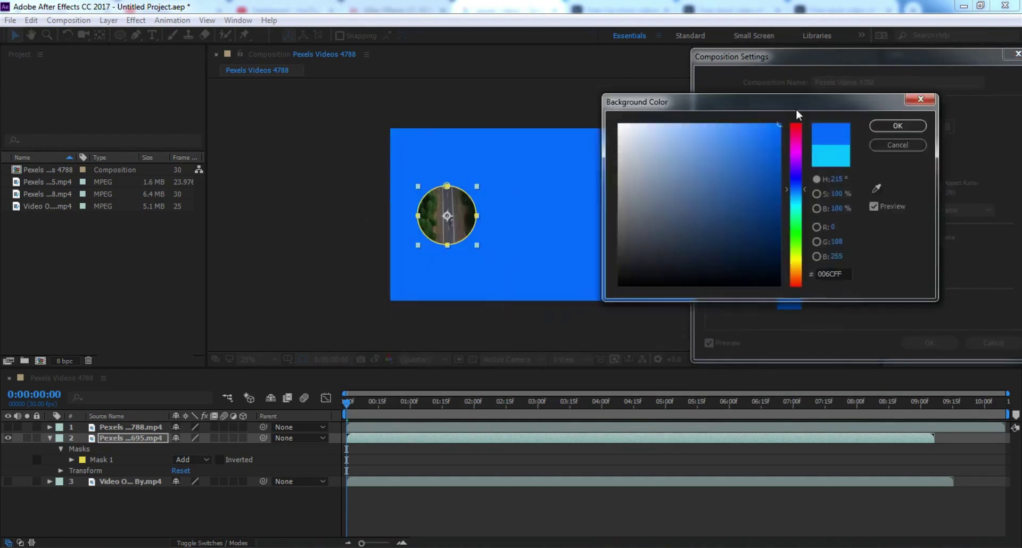
mouse_move(892, 74)
left_mouse_down()
mouse_move(886, 92)
mouse_move(896, 62)
mouse_move(895, 149)
mouse_move(910, 198)
left_mouse_up()
left_click(991, 50)
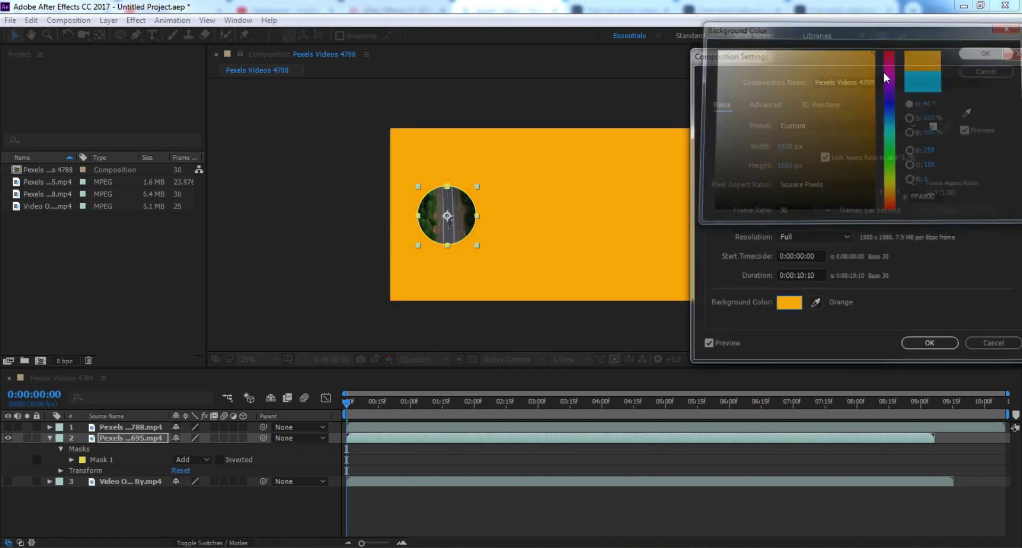
left_click(910, 342)
key("s")
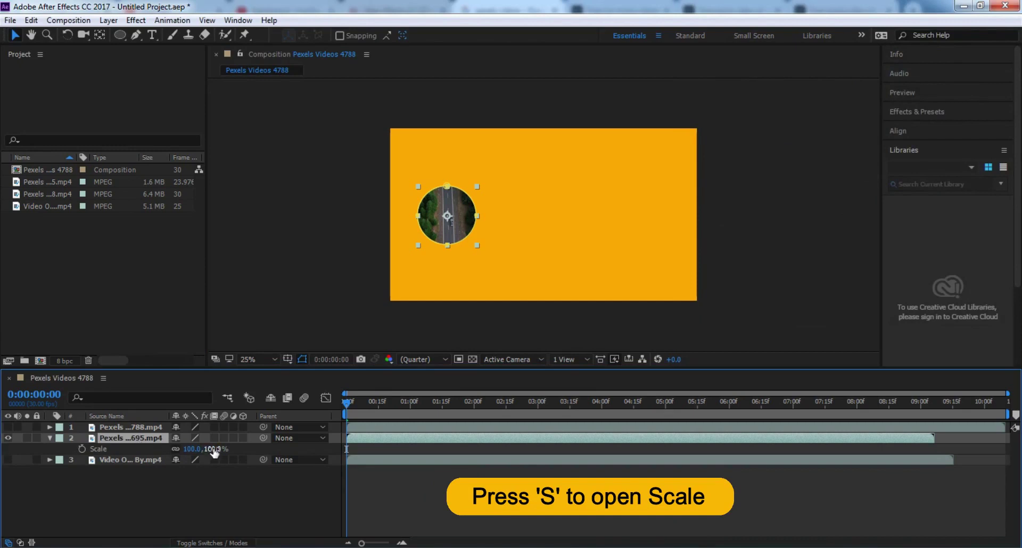
Scale the circular road clip to 160%, then play and stop a preview
mouse_move(210, 449)
left_mouse_down()
mouse_move(274, 456)
mouse_move(250, 456)
left_mouse_up()
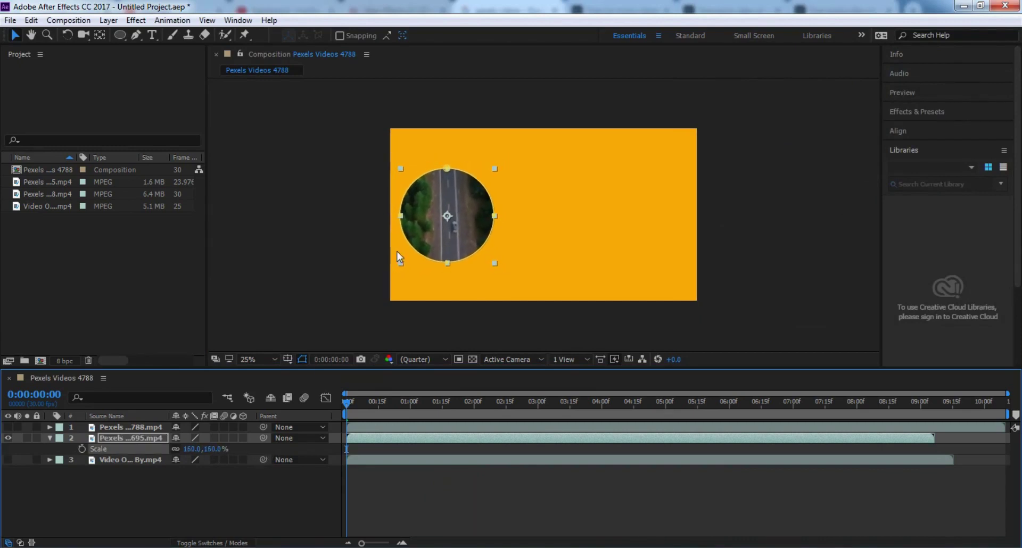
left_click_drag(462, 255, 478, 260)
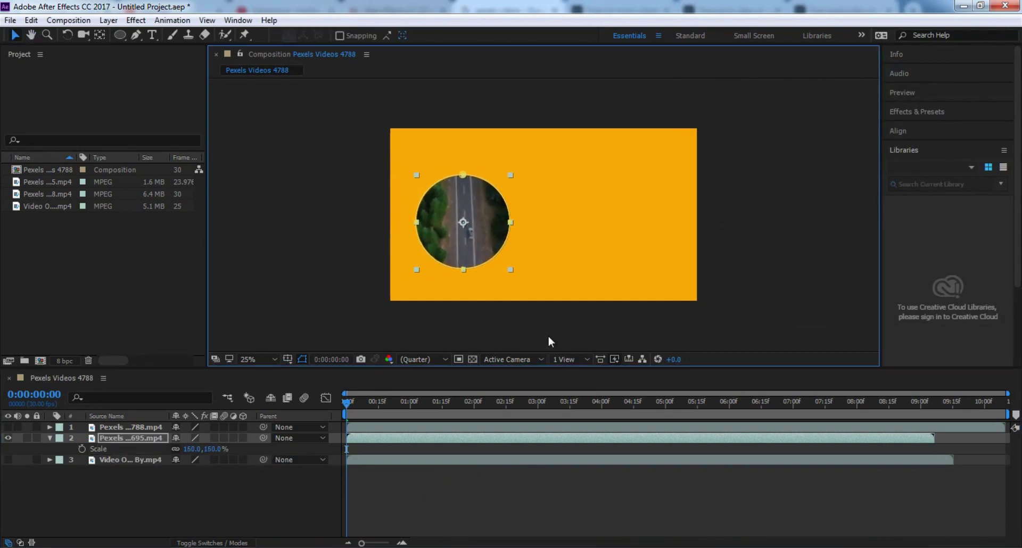
left_click(346, 401)
key("space")
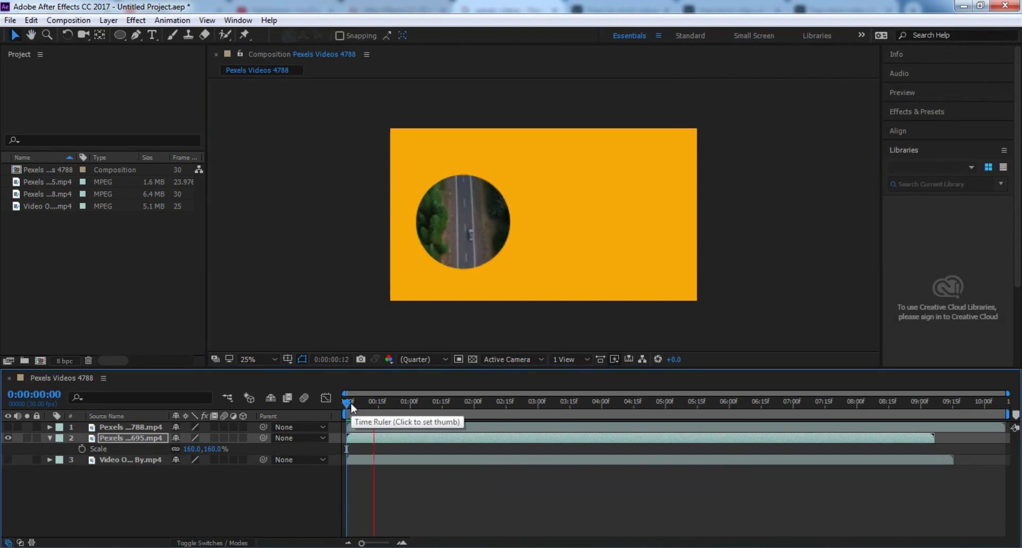
key("space")
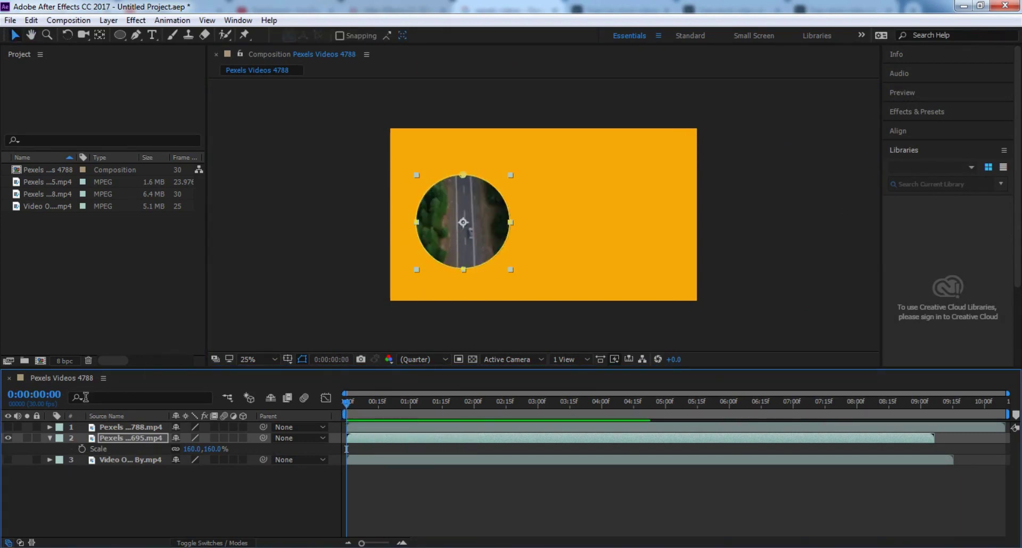
Unhide the traffic layer and crop it with a smaller rounded-rectangle mask
left_click(8, 427)
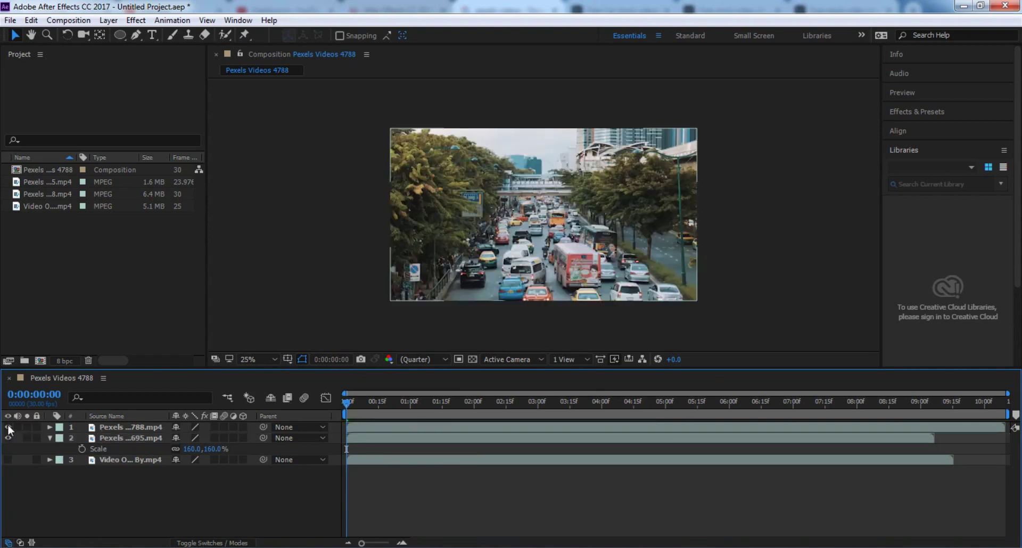
left_click(519, 225)
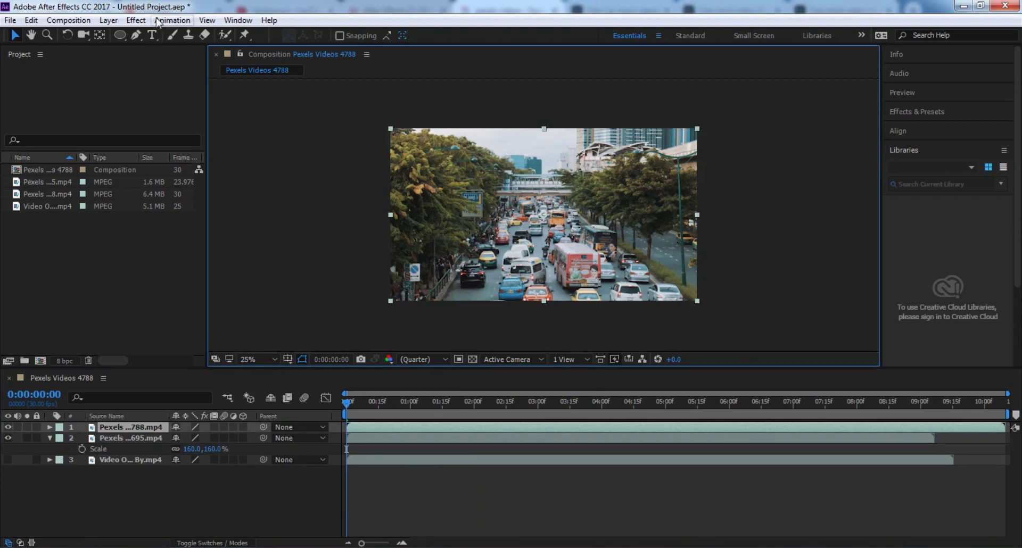
left_click_drag(119, 37, 154, 52)
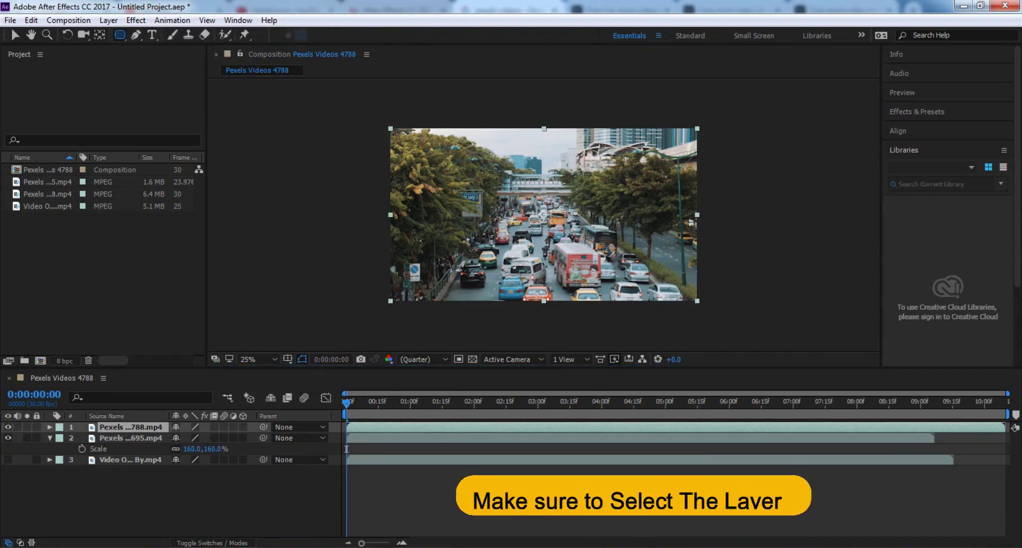
mouse_move(450, 158)
left_mouse_down()
mouse_move(559, 215)
mouse_move(652, 283)
left_mouse_up()
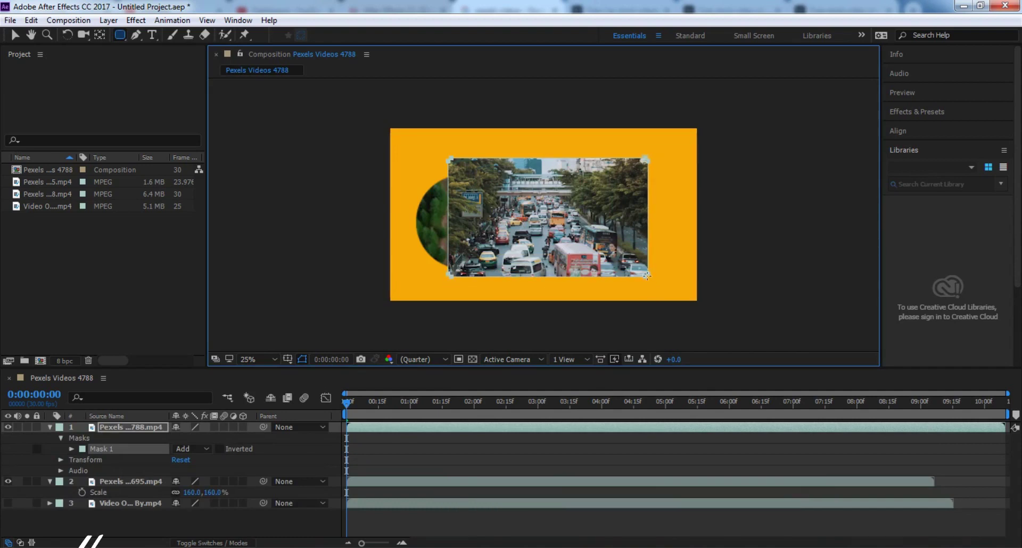
left_click_drag(652, 283, 630, 265)
key("v")
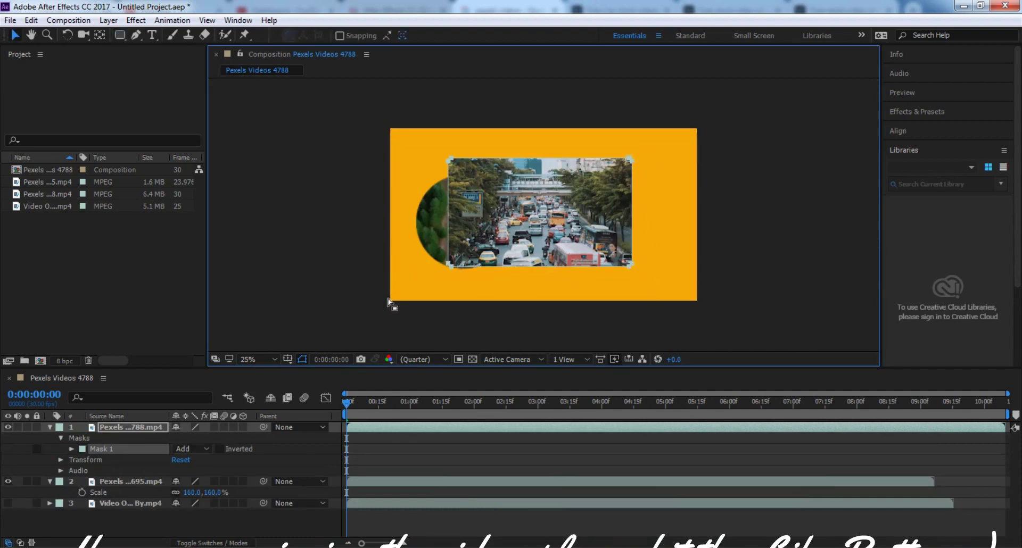
left_click(49, 426)
Move the circle right and scale the traffic clip to 75% on the left
left_click(122, 438)
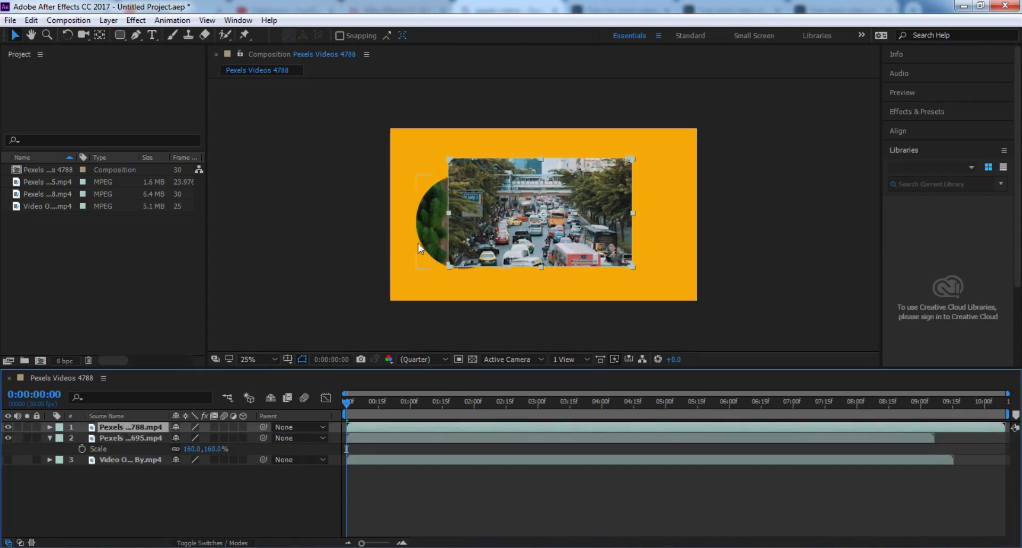
left_click_drag(435, 234, 644, 197)
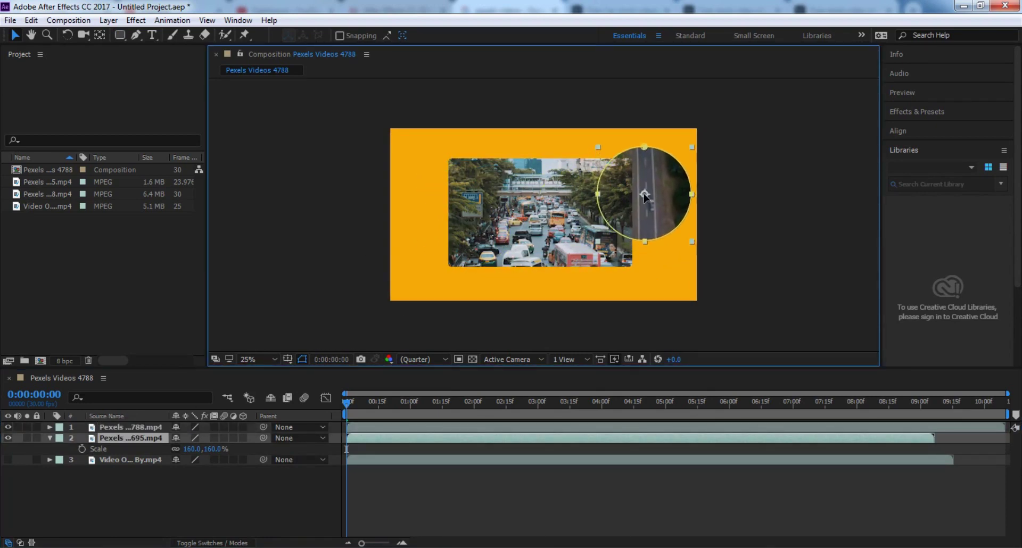
left_click_drag(540, 222, 502, 218)
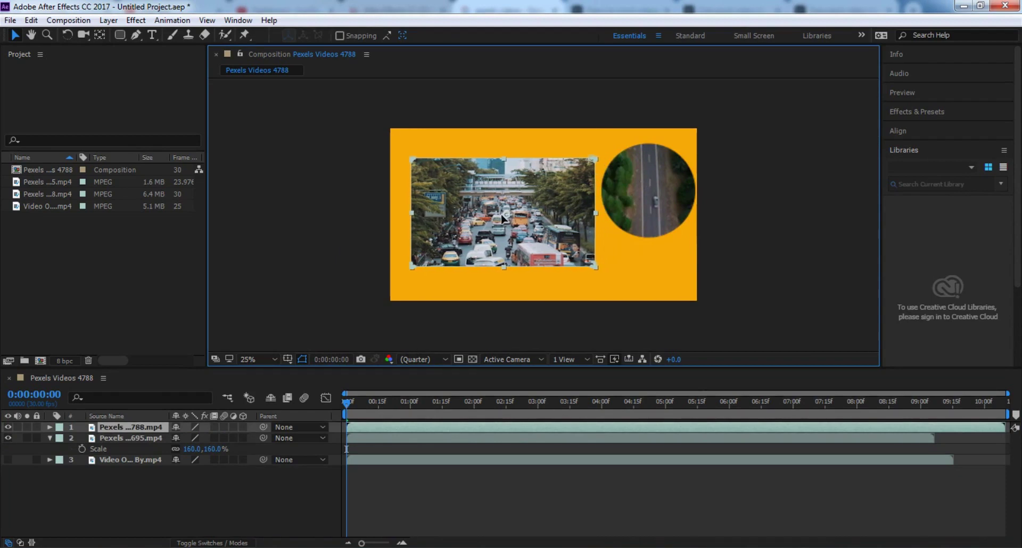
key("s")
left_click_drag(204, 438, 197, 444)
left_click_drag(471, 240, 443, 249)
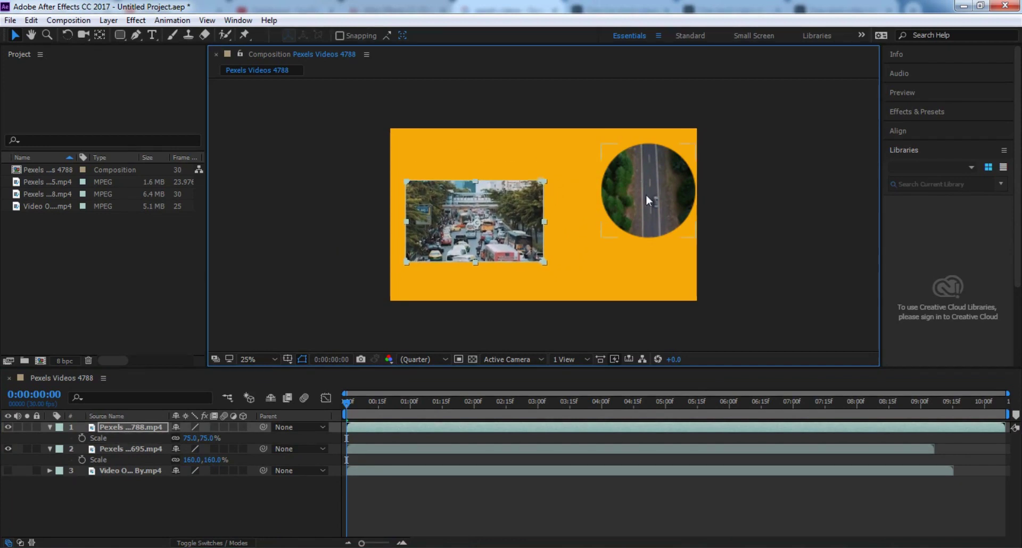
Shrink the road circle to 154%, fine-tune its position, and set preview resolution to Full
left_click_drag(646, 194, 623, 198)
key("Return")
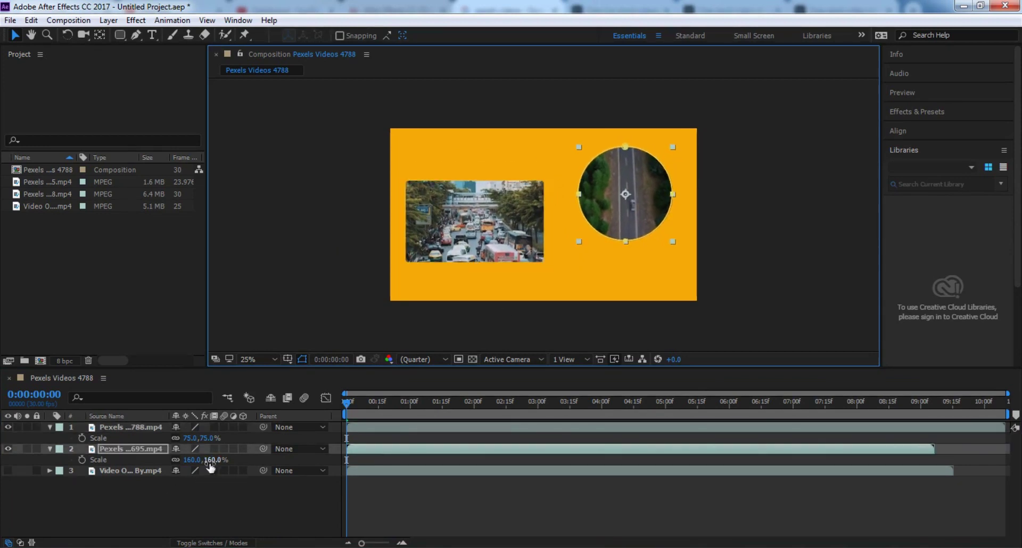
left_click_drag(211, 467, 207, 467)
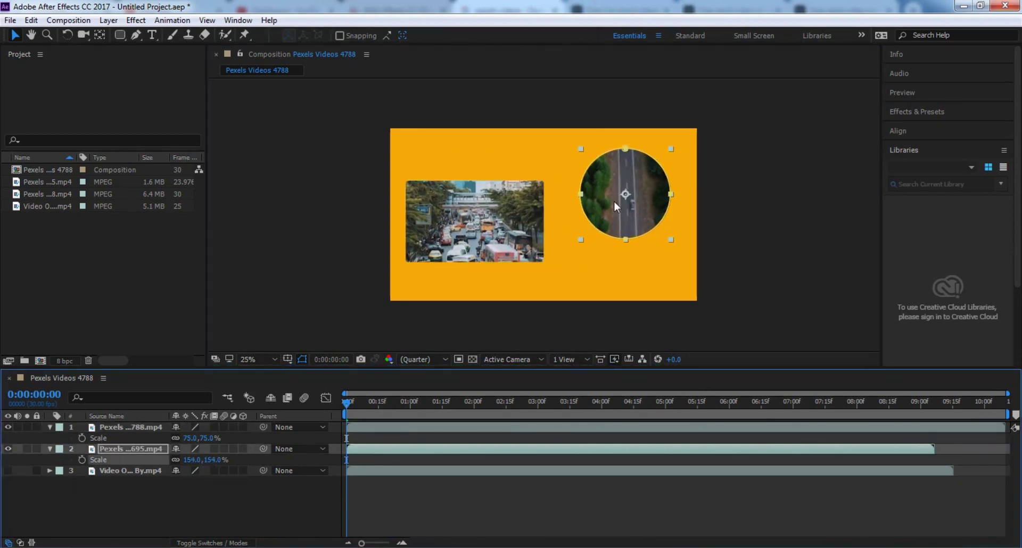
left_click_drag(614, 202, 624, 198)
left_click(419, 359)
left_click(415, 392)
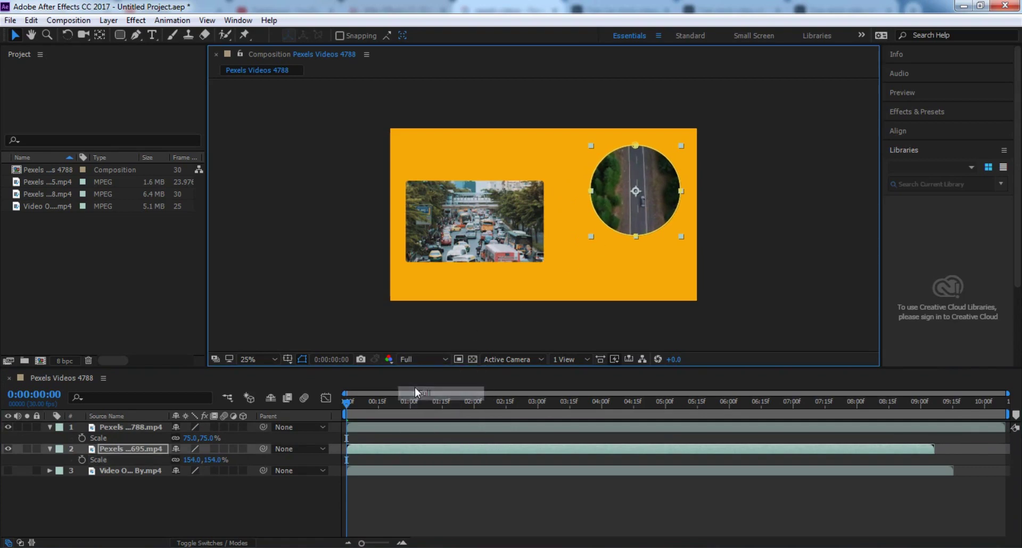
Fine-tune the clips' positions, then unhide and select the grass clip layer
left_click(733, 237)
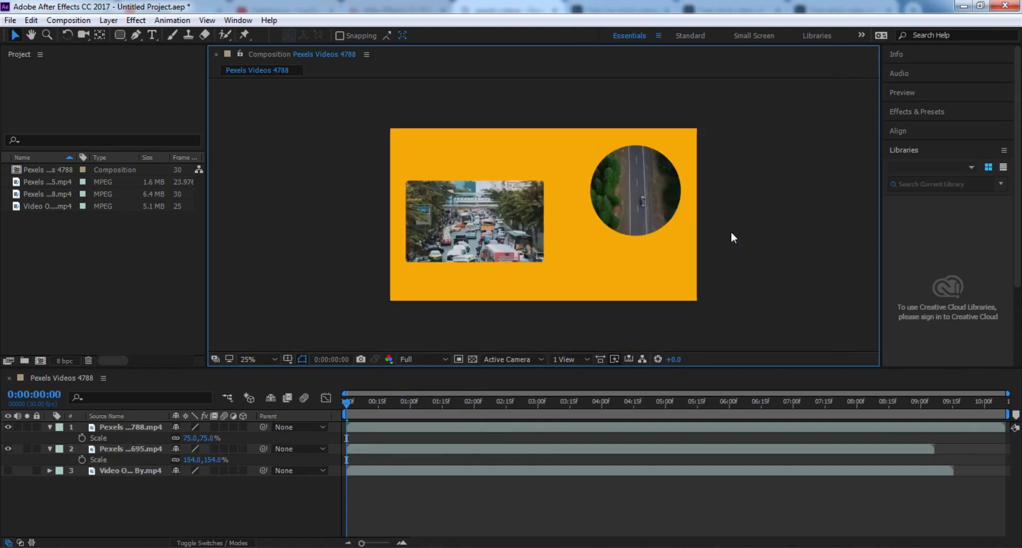
left_click_drag(470, 242, 470, 239)
left_click_drag(634, 191, 637, 190)
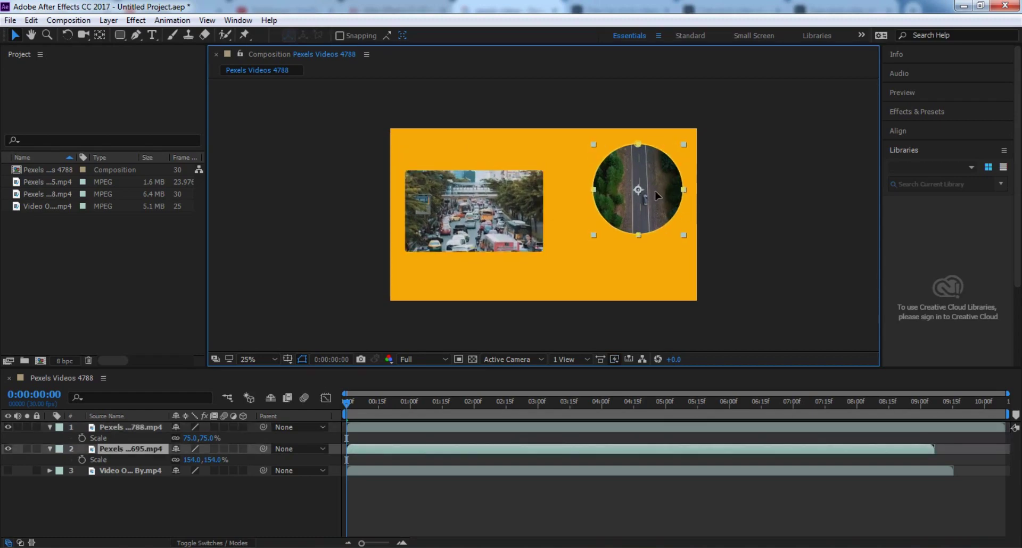
left_click(8, 471)
left_click(567, 270)
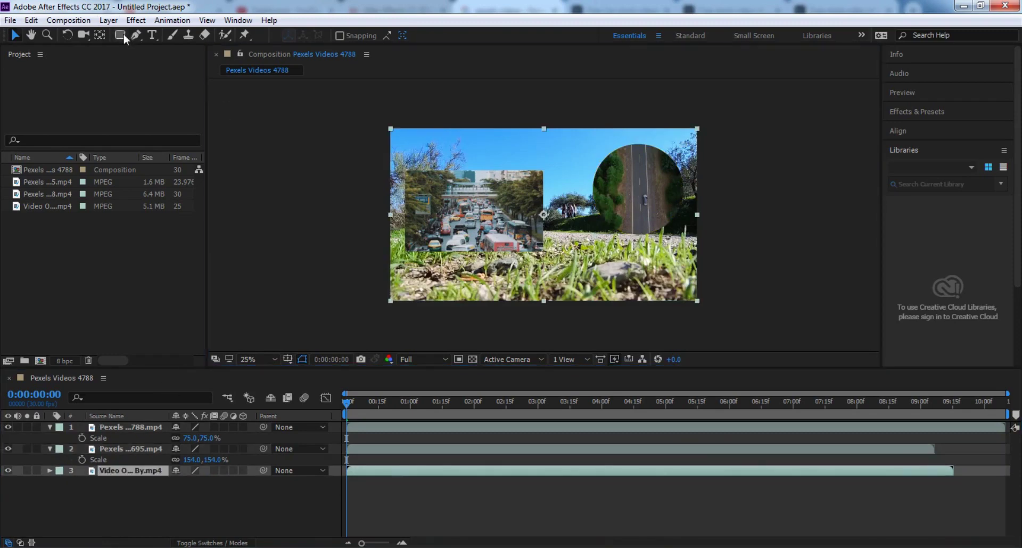
Mask the grass clip into a circle and place it below, overlapping the road circle
left_click_drag(120, 35, 154, 62)
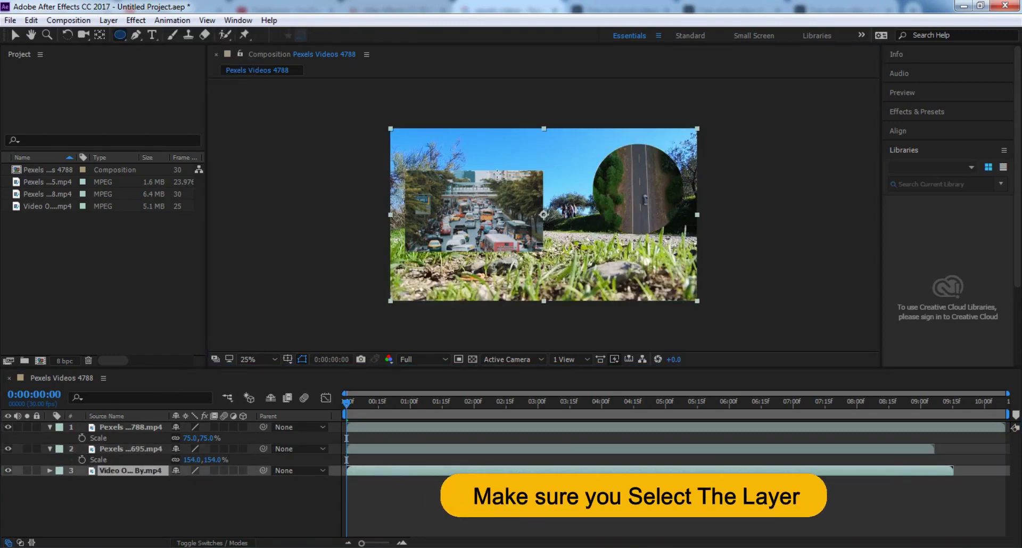
mouse_move(490, 158)
left_mouse_down()
mouse_move(600, 263)
mouse_move(593, 251)
left_mouse_up()
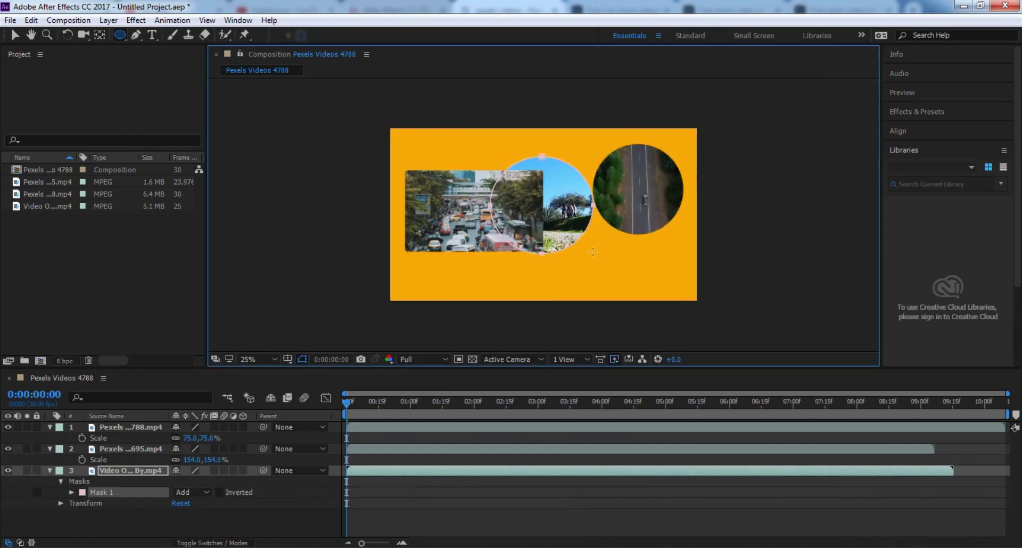
key("v")
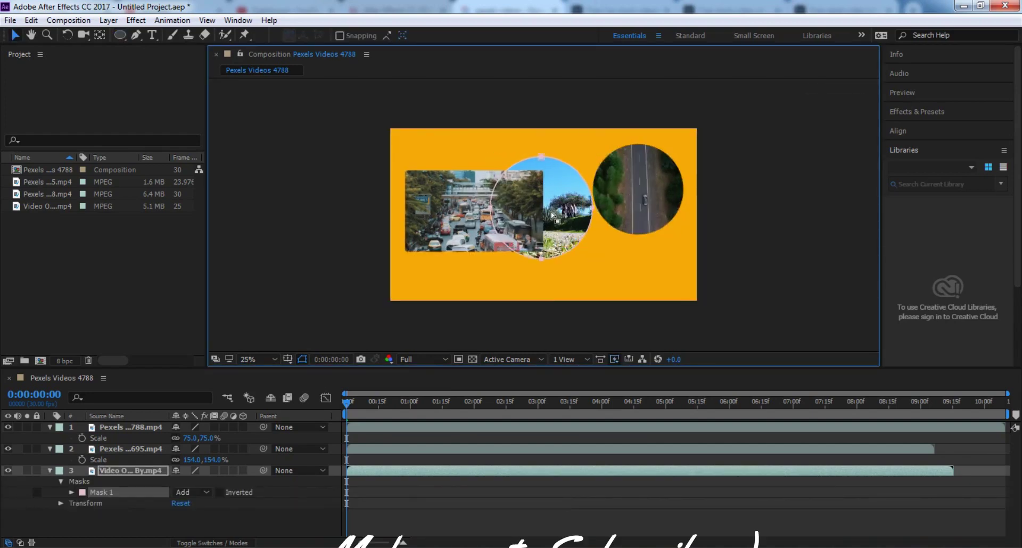
left_click(562, 223)
left_click_drag(550, 217, 615, 250)
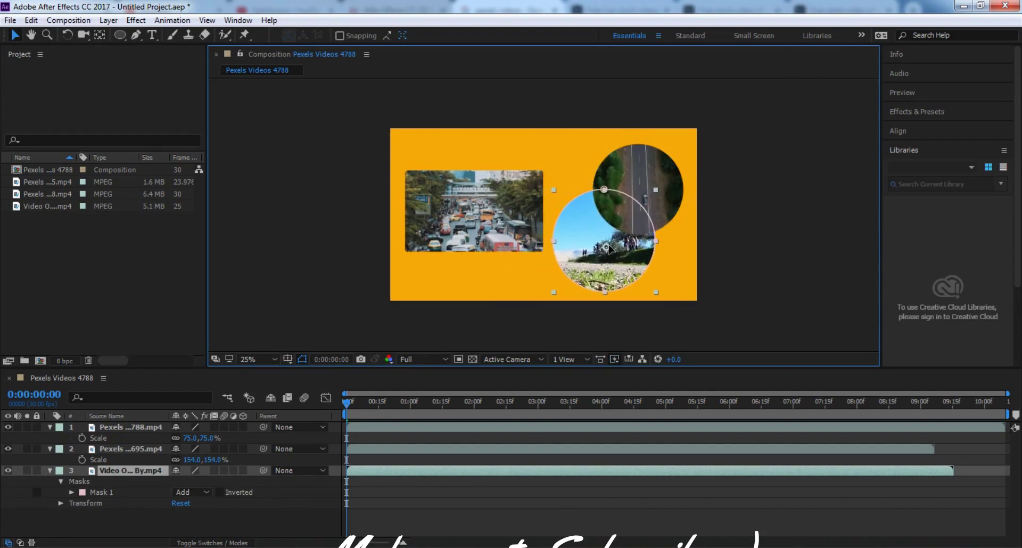
mouse_move(347, 407)
left_mouse_down()
mouse_move(524, 407)
mouse_move(462, 407)
left_mouse_up()
Set preview to Quarter, rewind, and shrink the grass circle to 66% and road circle to 137%
left_click(421, 359)
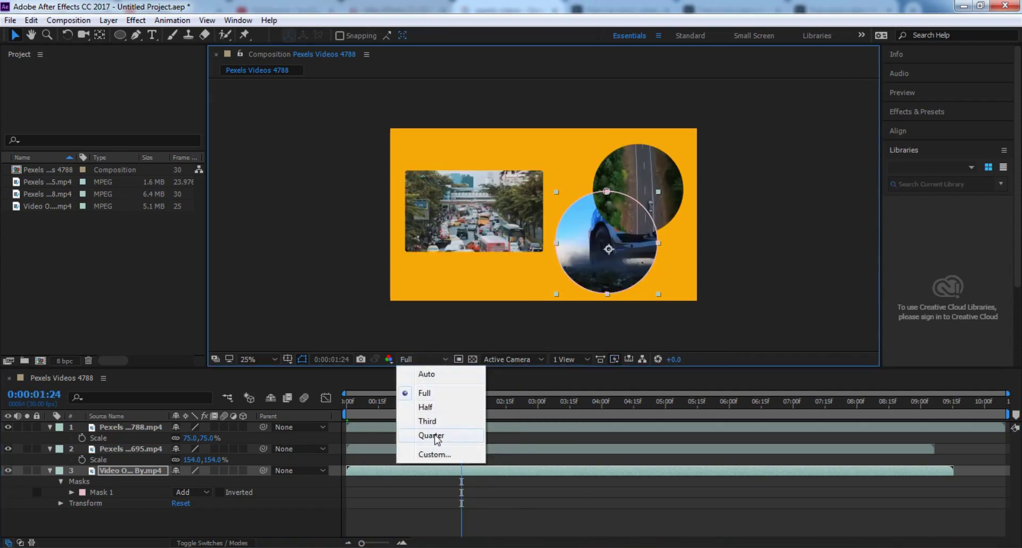
left_click(431, 436)
left_click_drag(462, 407, 285, 407)
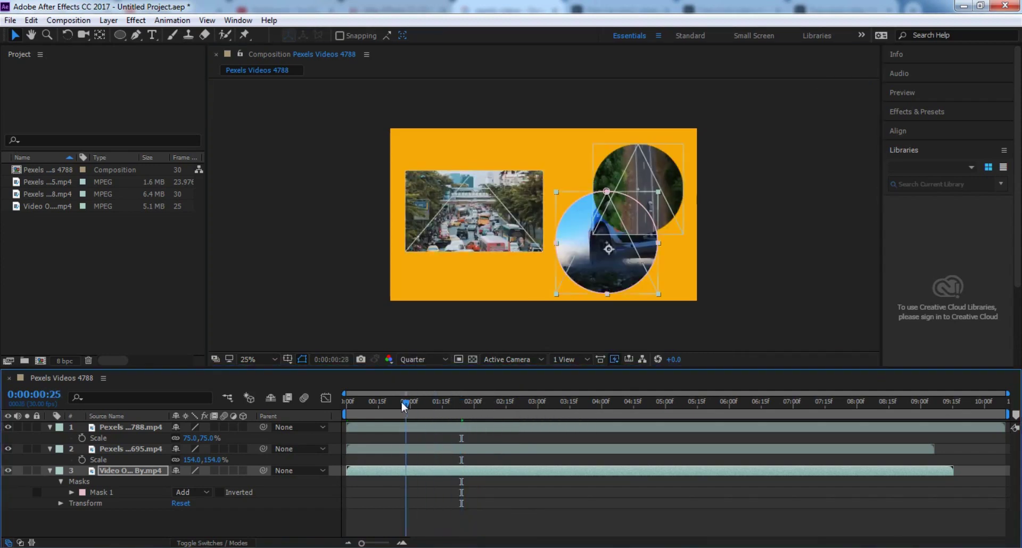
key("s")
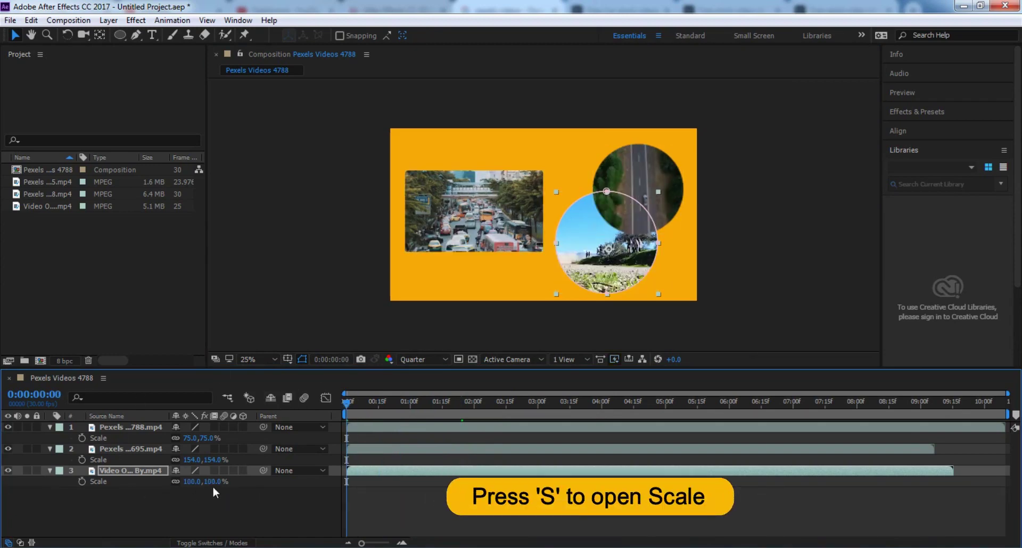
left_click_drag(213, 482, 195, 485)
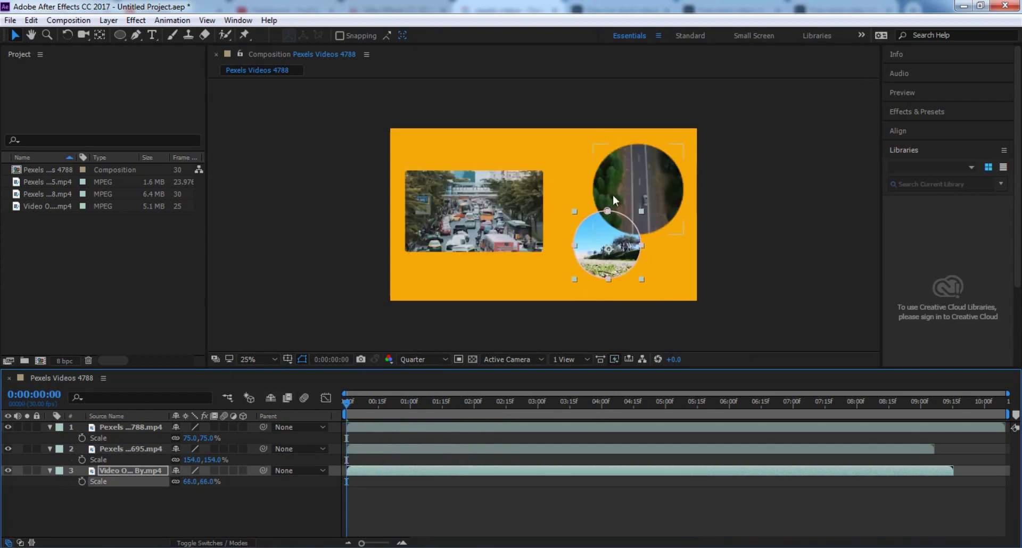
left_click_drag(621, 202, 623, 196)
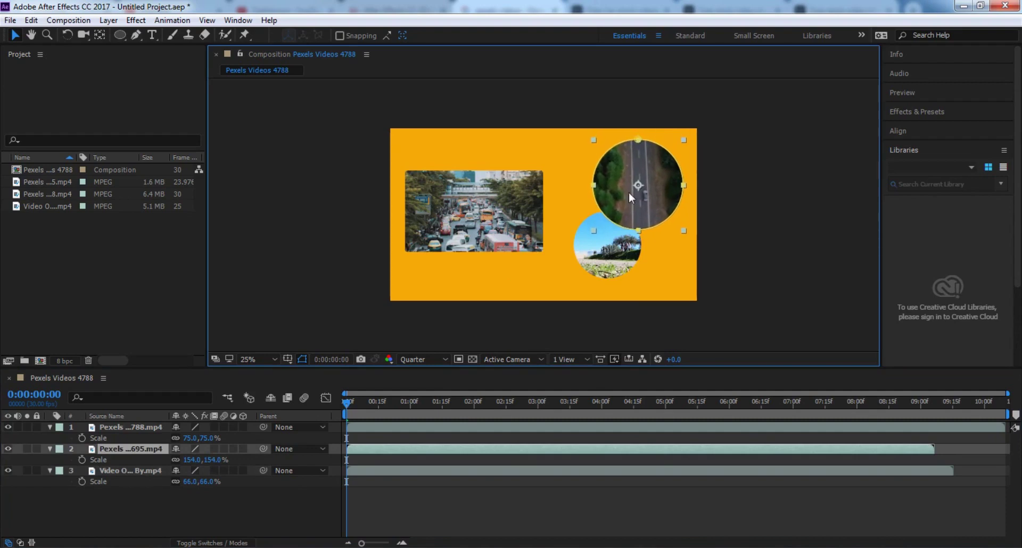
left_click_drag(213, 460, 203, 462)
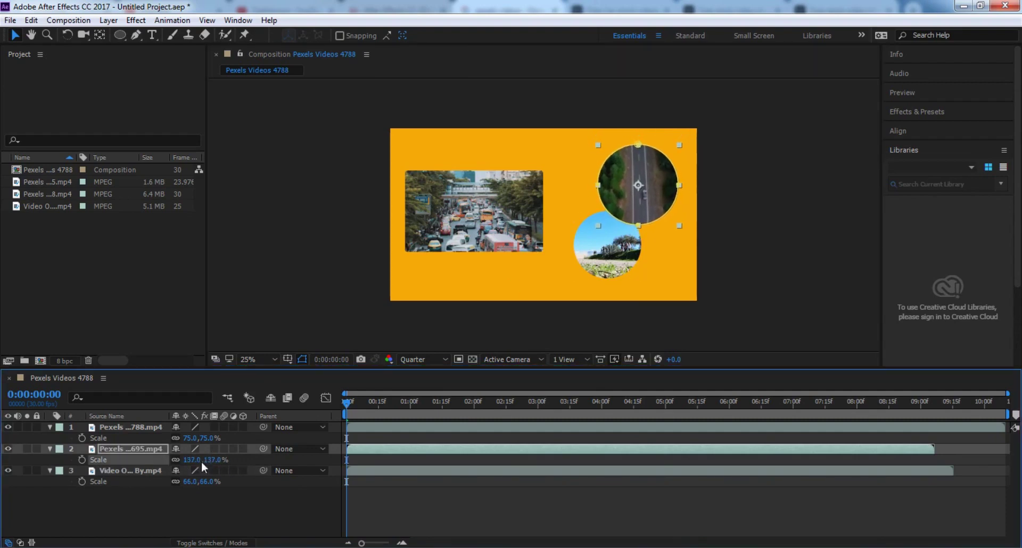
Reposition both circles, then set the road circle to 124% and landscape circle to 72%
left_click_drag(589, 273, 624, 290)
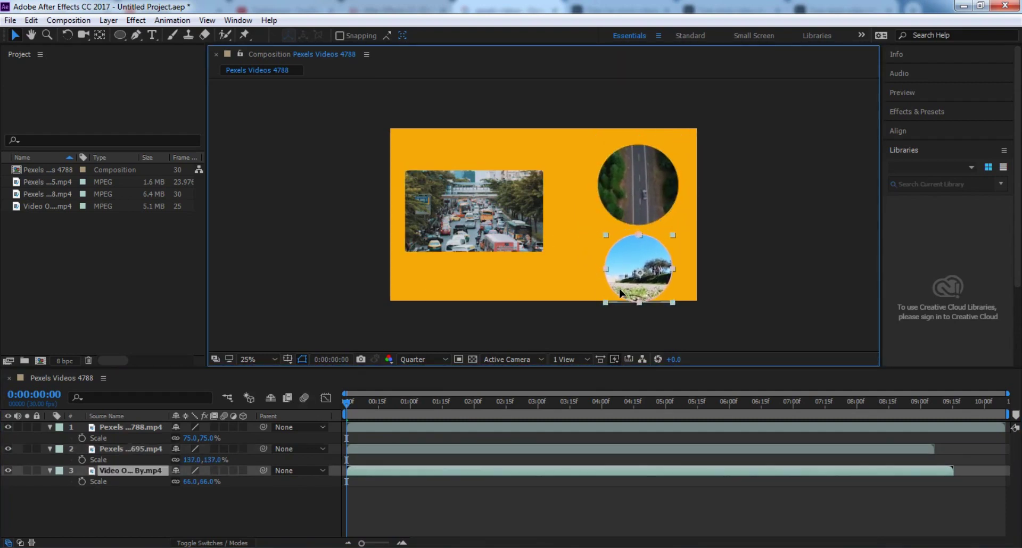
left_click_drag(639, 196, 641, 186)
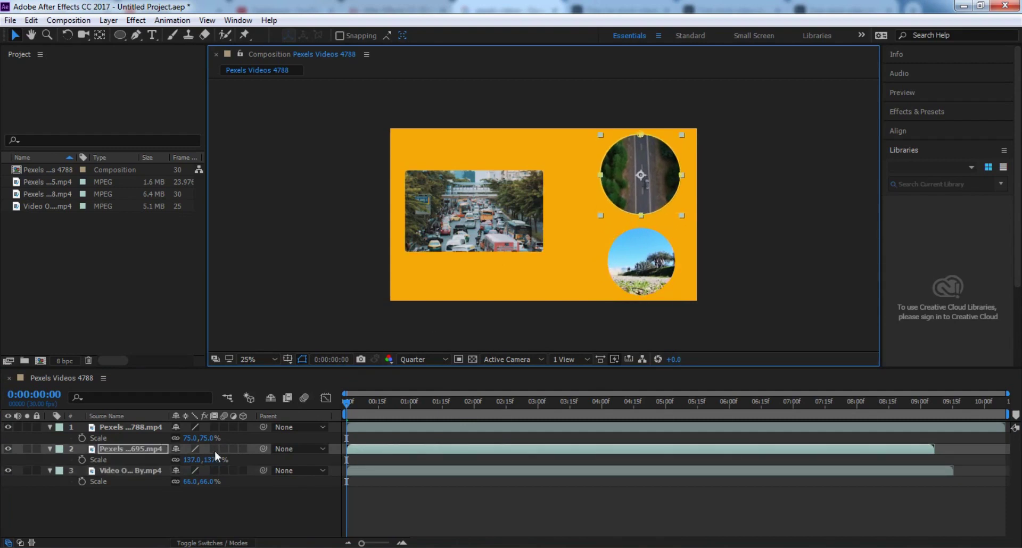
left_click_drag(214, 459, 210, 464)
left_click(609, 276)
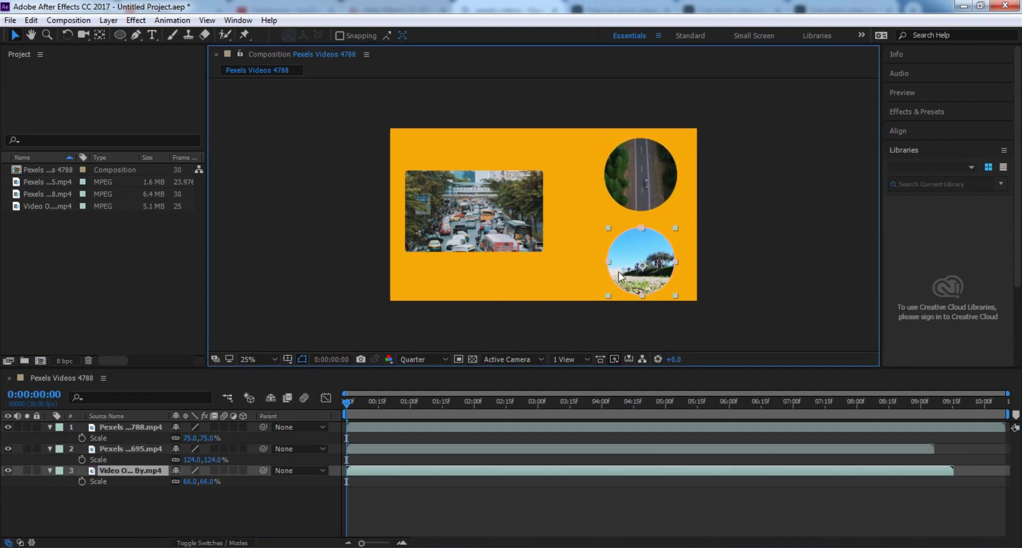
left_click_drag(212, 481, 216, 481)
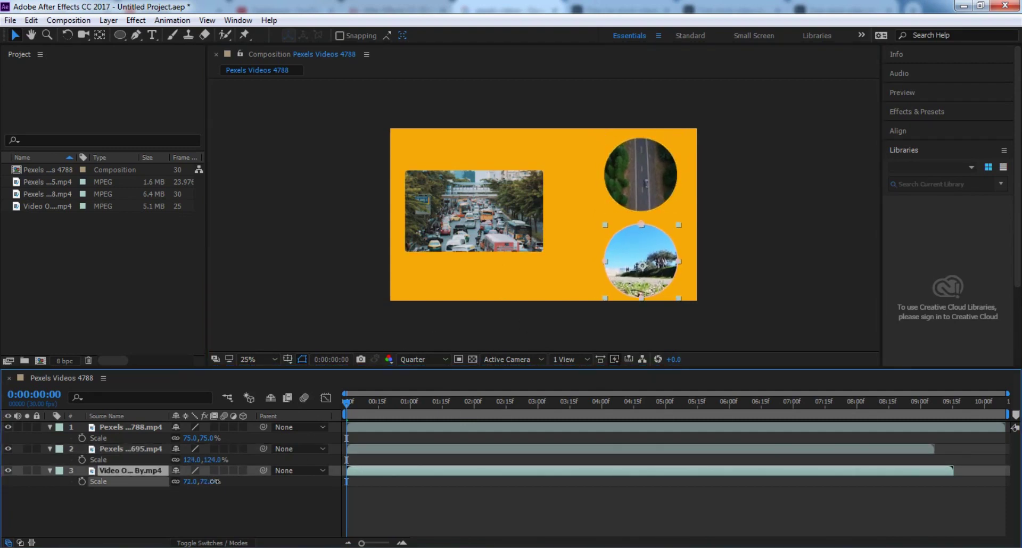
left_click(478, 234)
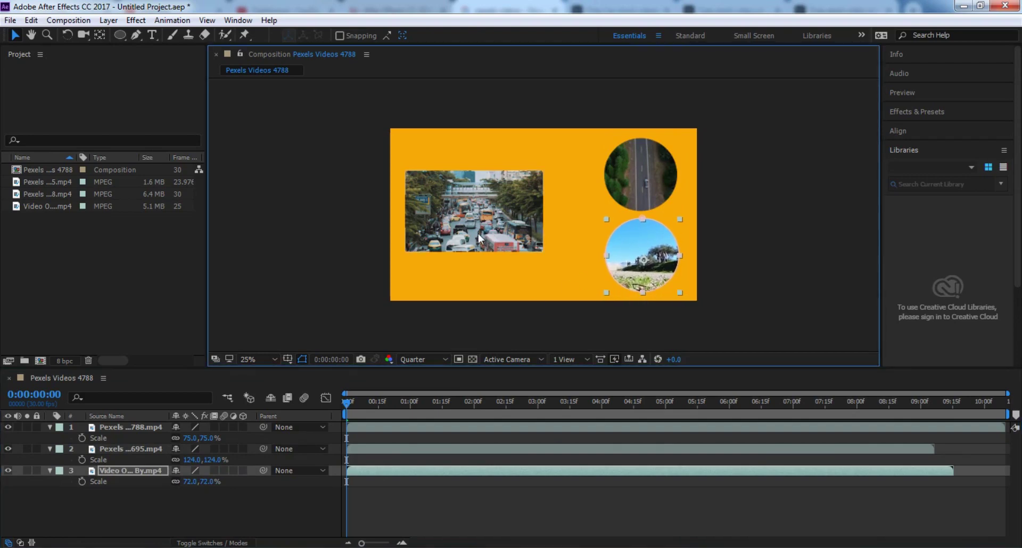
left_click(325, 215)
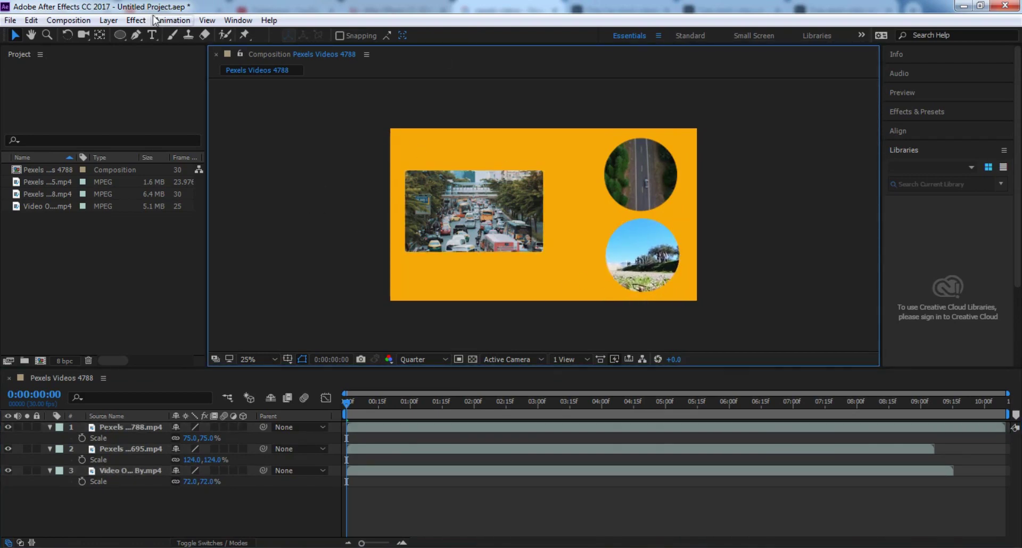
In Composition Settings, change the background from orange to dark green #011D11
left_click(69, 20)
left_click(117, 56)
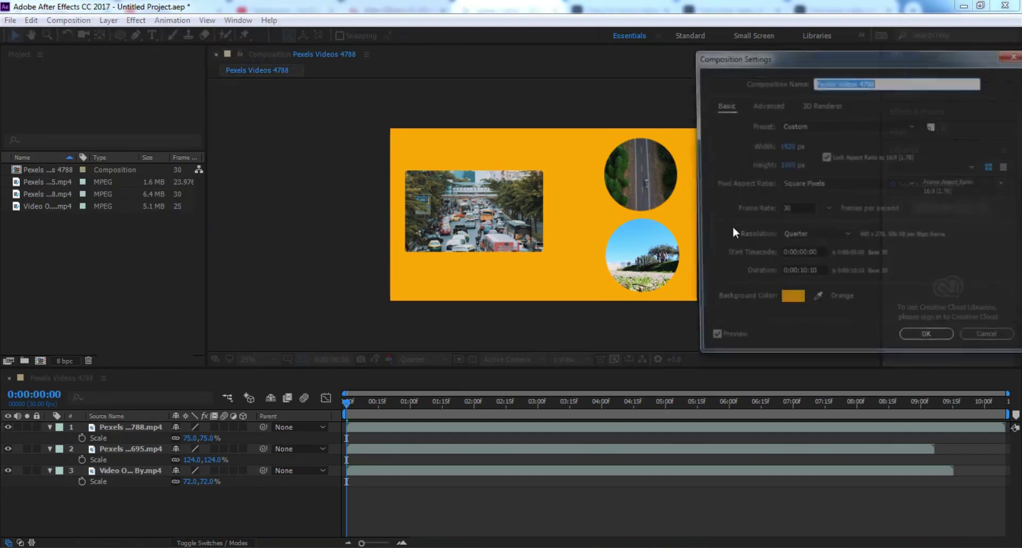
left_click(788, 302)
left_click(868, 192)
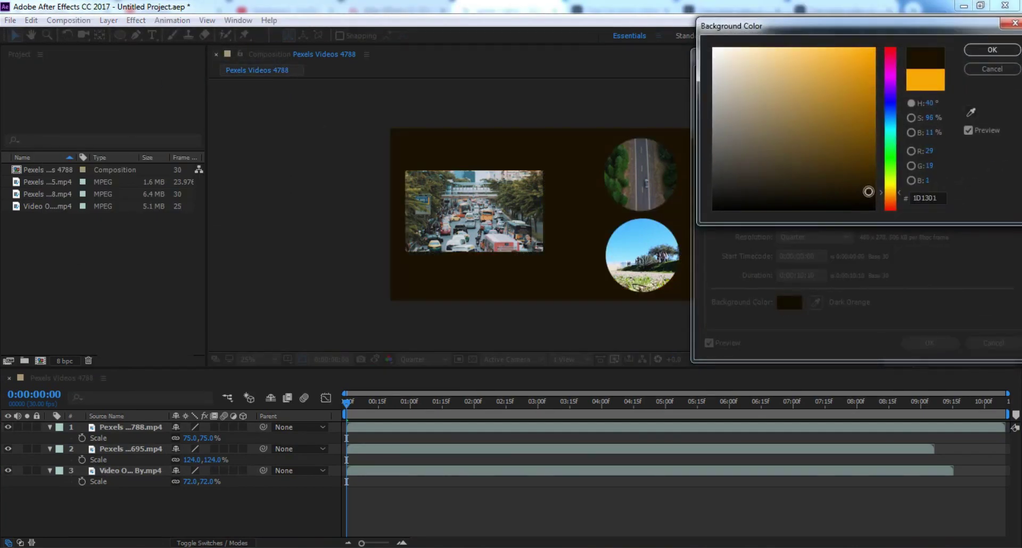
left_click_drag(889, 192, 896, 117)
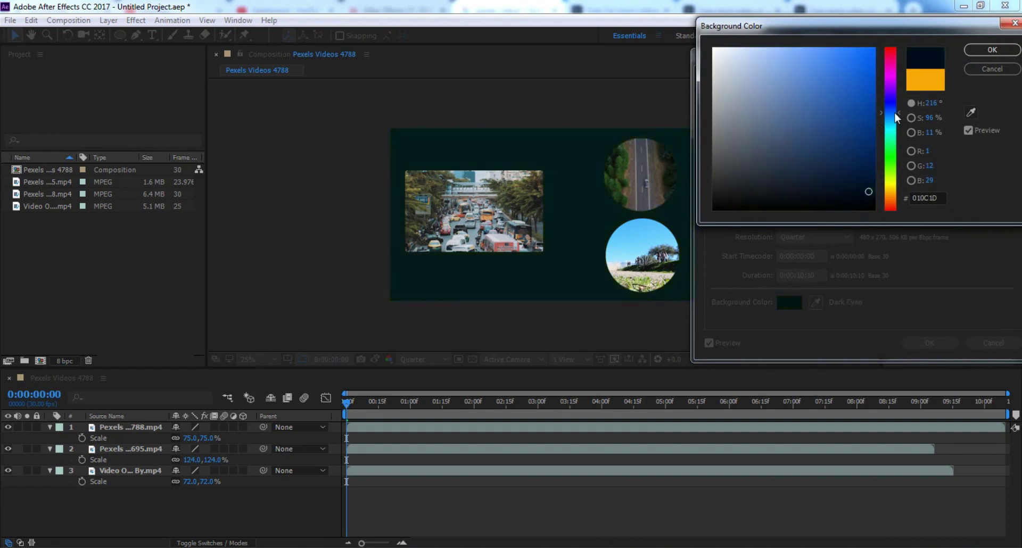
left_click_drag(889, 123, 890, 70)
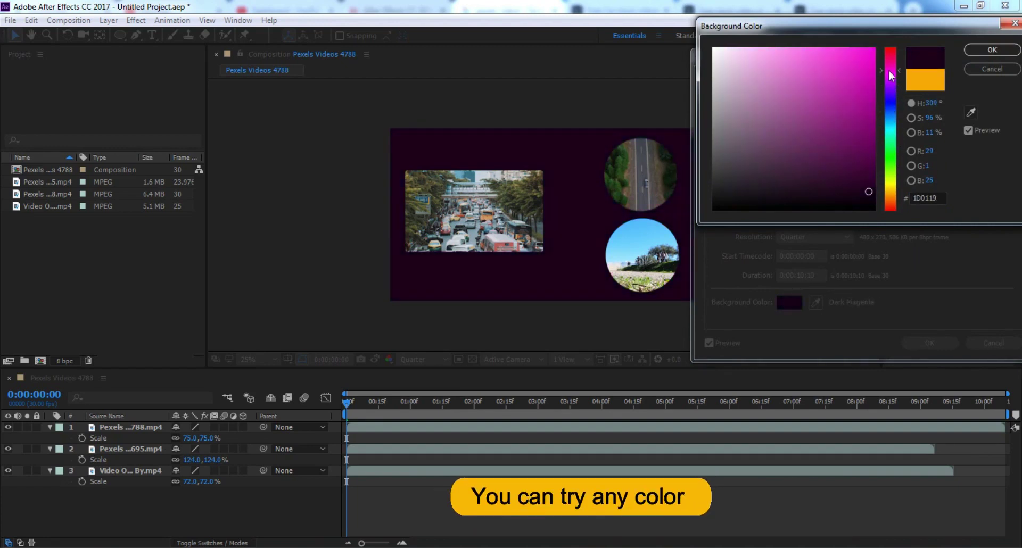
left_click_drag(890, 181, 902, 151)
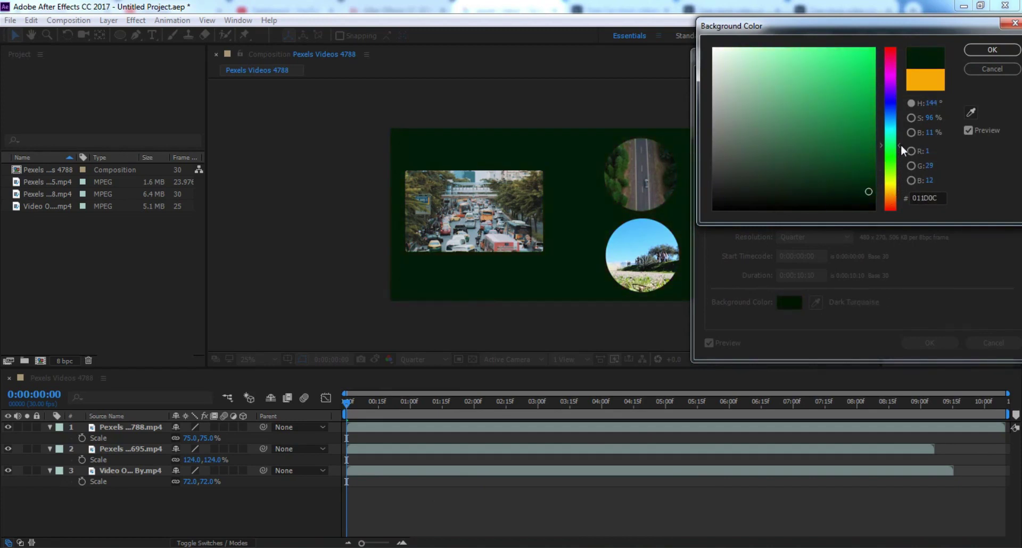
left_click_drag(902, 146, 904, 142)
key("Return")
left_click(930, 343)
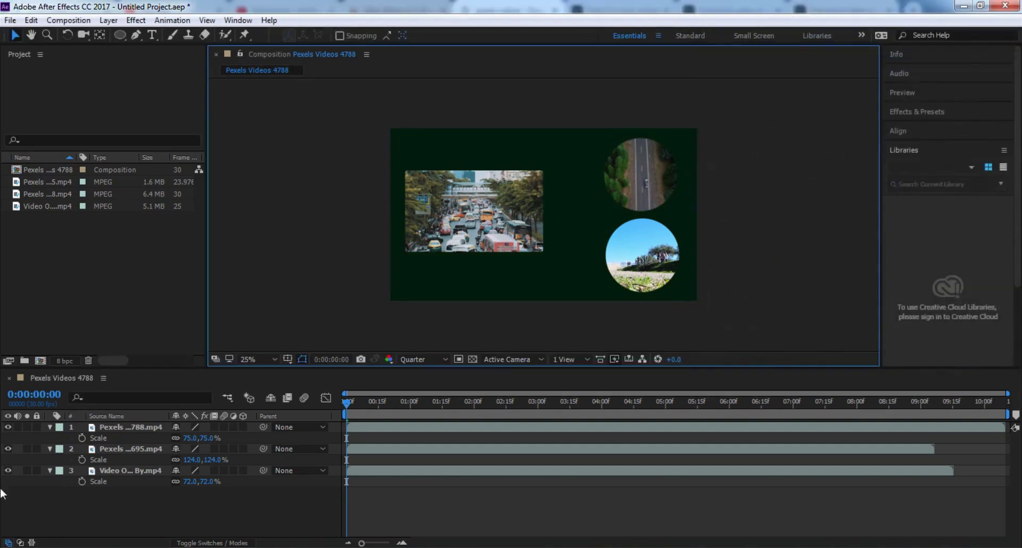
left_click(46, 473)
Collapse the expanded properties of layers 1, 2 and 3
left_click(49, 470)
left_click(49, 449)
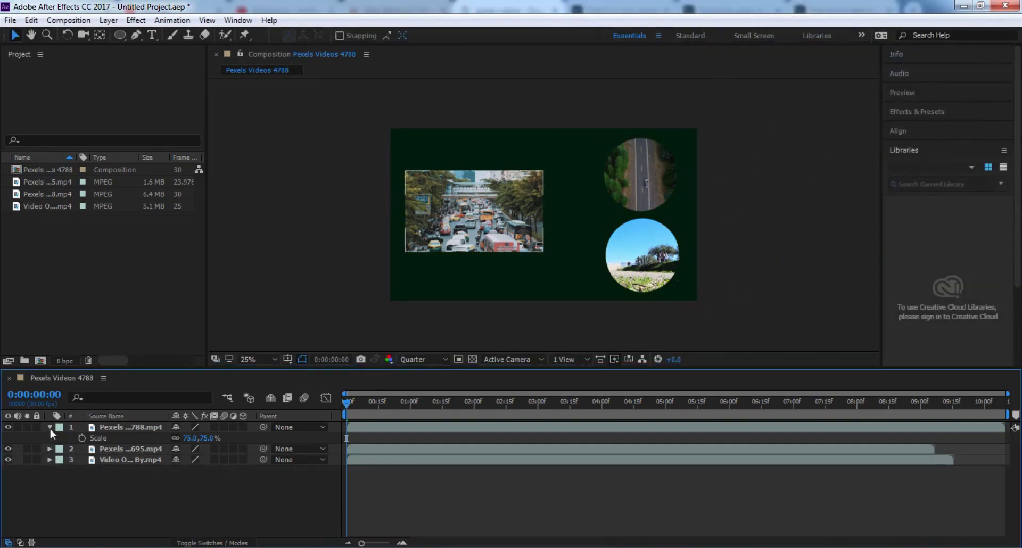
left_click(50, 427)
left_click(126, 485)
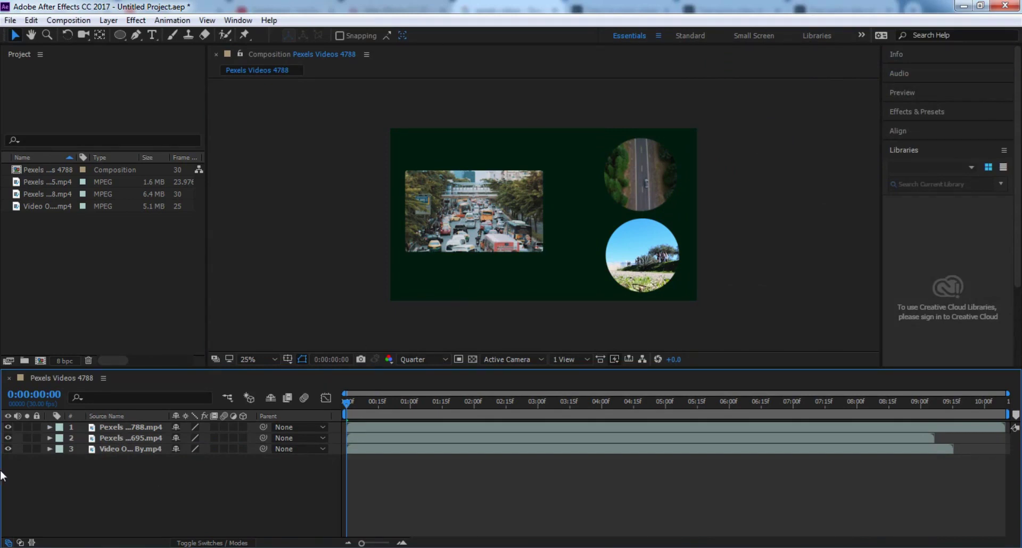
Pick turquoise 00E19F as the composition background colour in Composition Settings
left_click(68, 20)
left_click(117, 53)
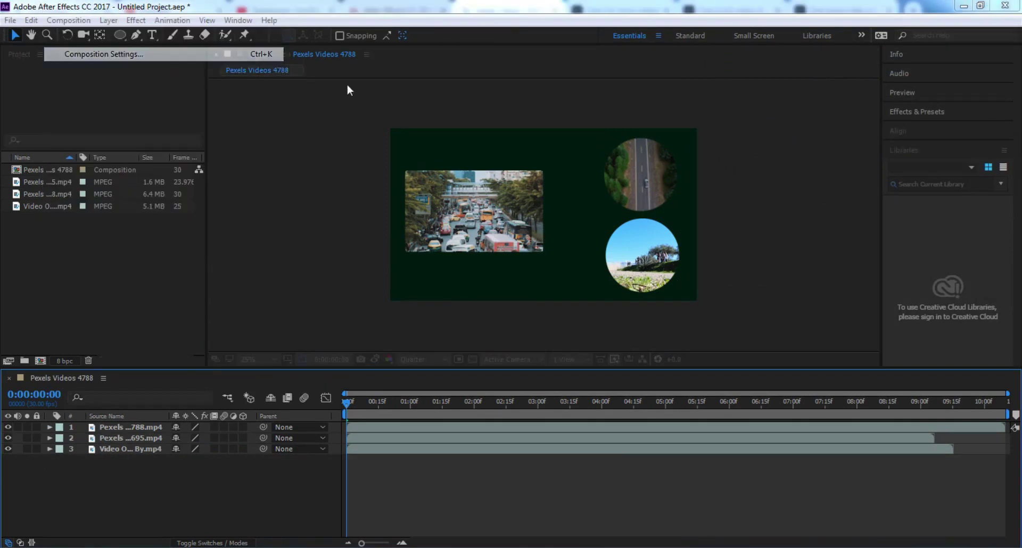
left_click(800, 303)
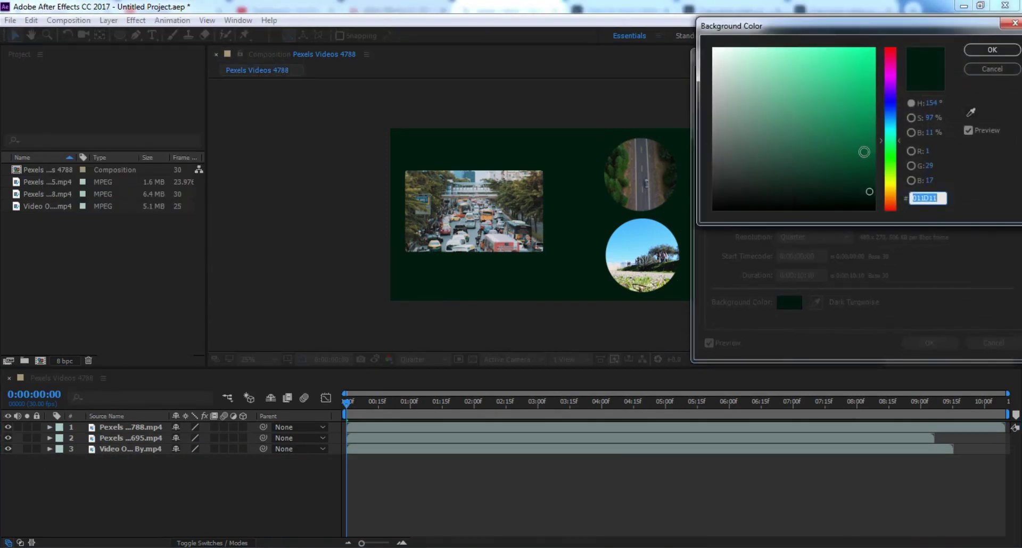
left_click(874, 153)
left_click(891, 121)
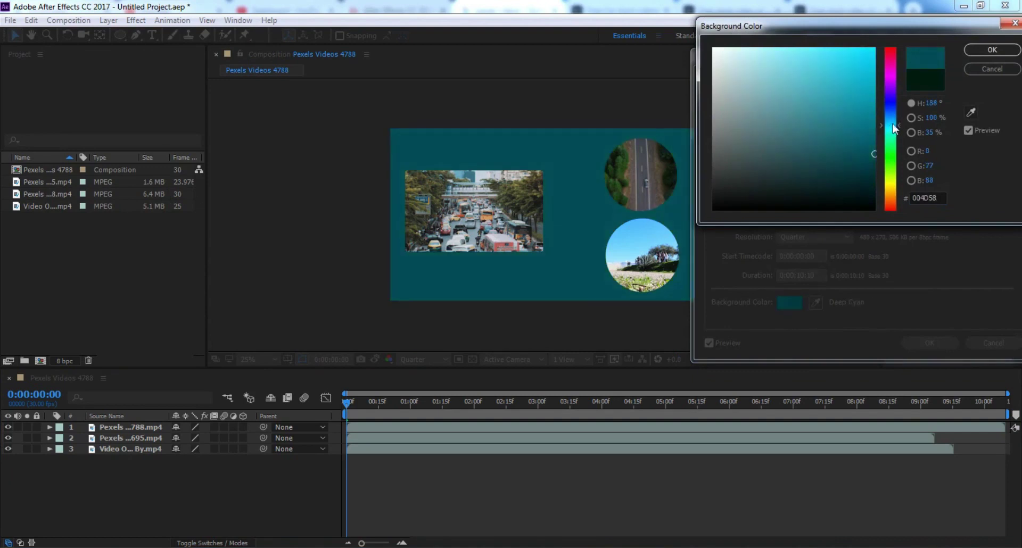
left_click(894, 182)
mouse_move(897, 184)
left_mouse_down()
mouse_move(899, 86)
mouse_move(889, 137)
left_mouse_up()
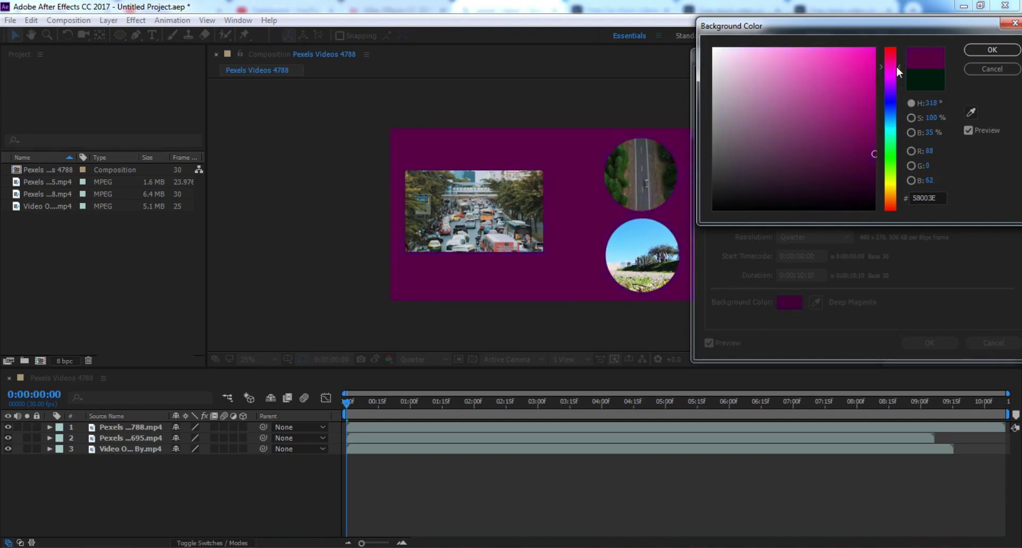
left_click(875, 67)
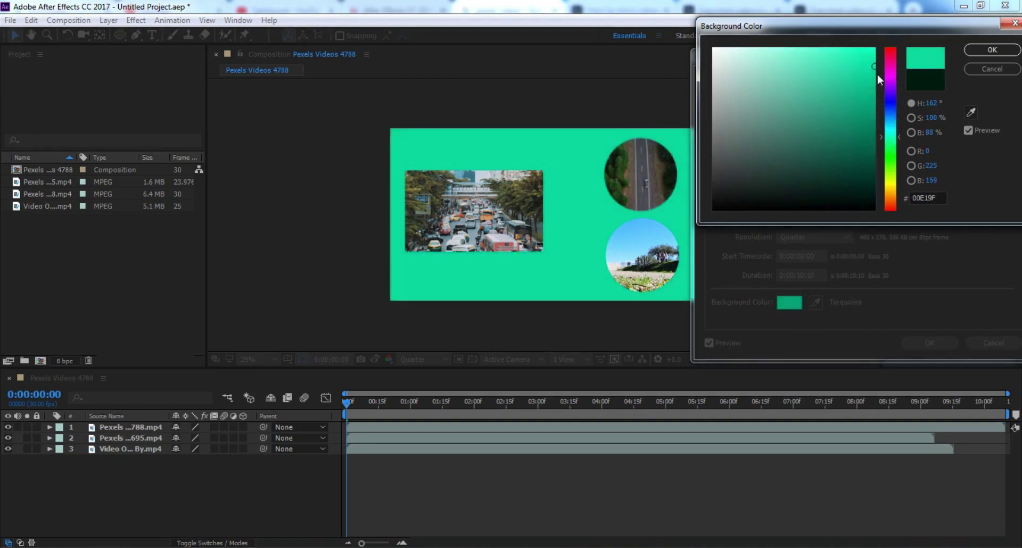
left_click(991, 50)
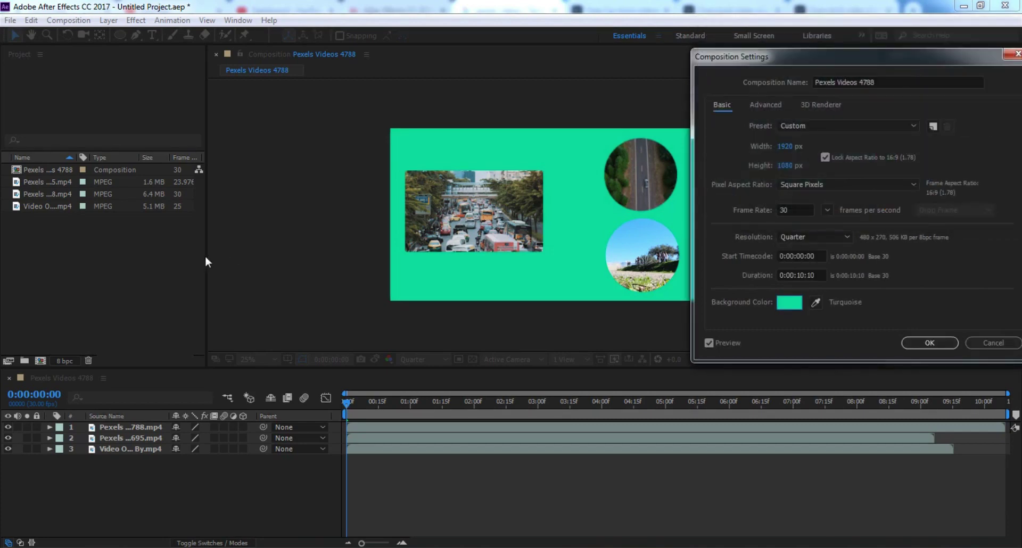
Close Composition Settings and add a Drop Shadow layer style to the traffic video
left_click(930, 343)
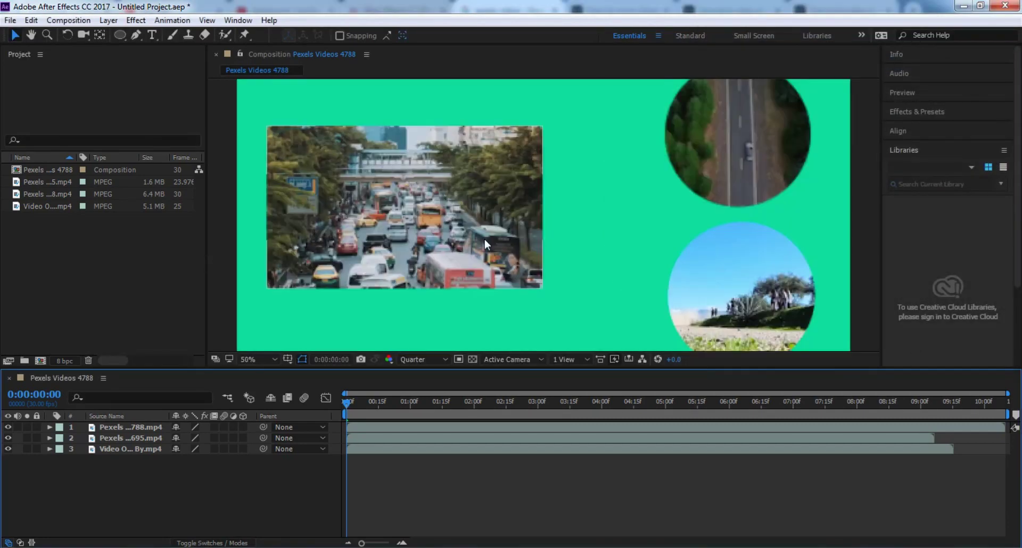
left_click(452, 216)
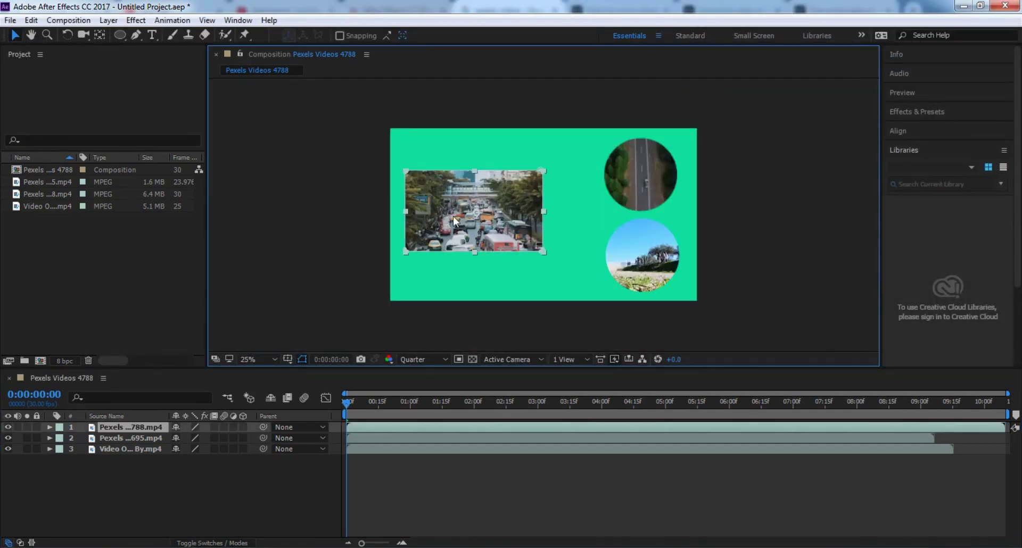
right_click(118, 430)
mouse_move(238, 197)
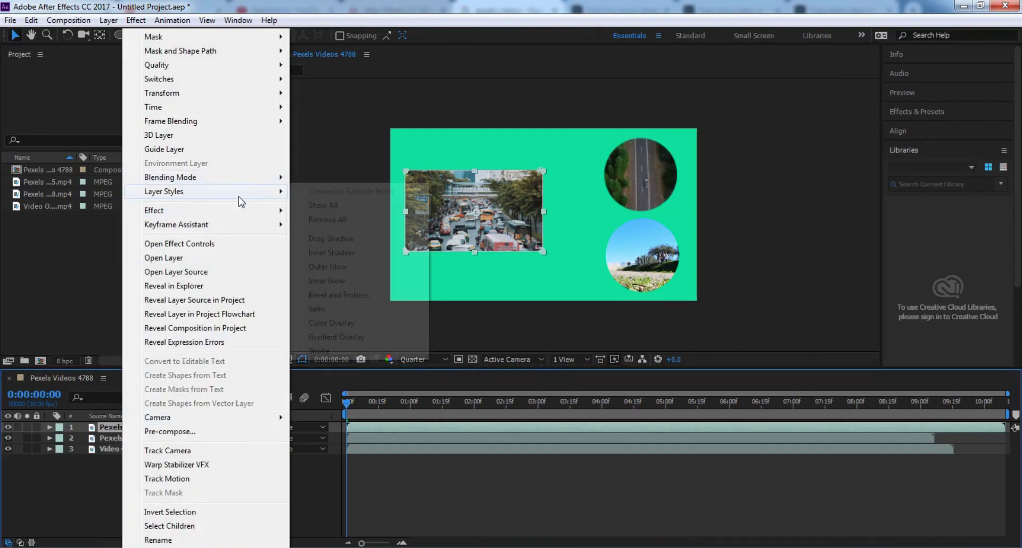
left_click(343, 239)
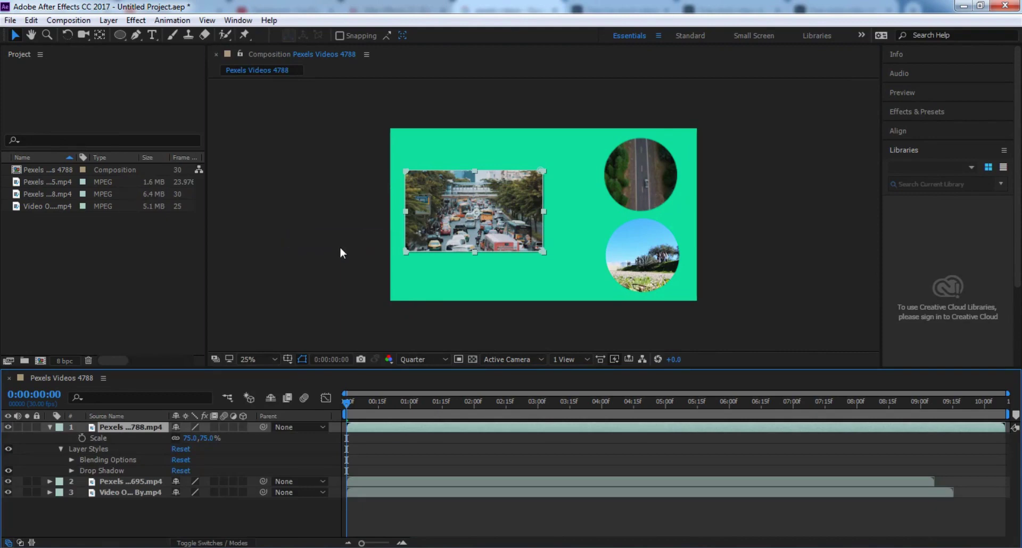
key("period")
key("period")
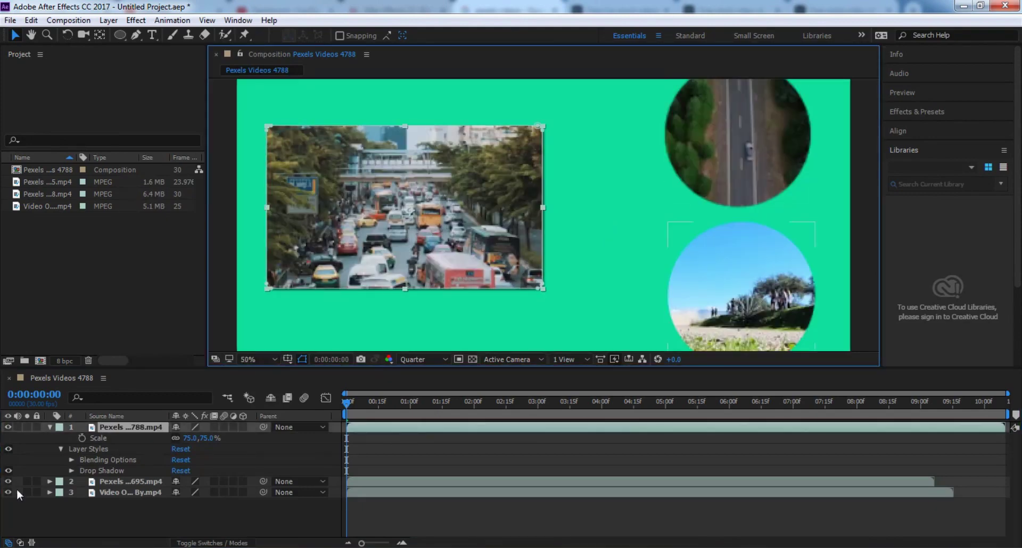
Set the drop shadow to distance 19, spread 15%, size 0 and 60% opacity
left_click(71, 471)
scroll(283, 455, "down", 3)
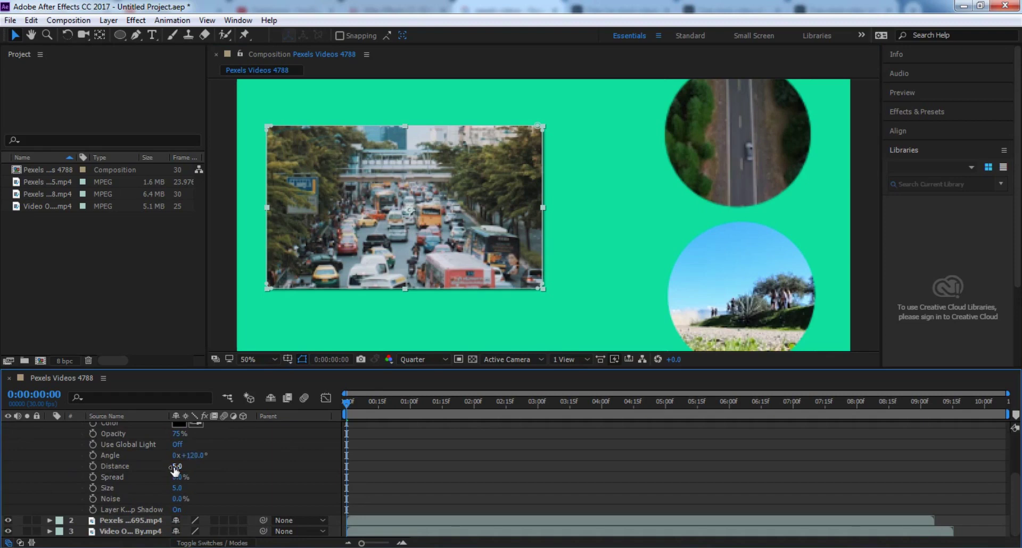
left_click_drag(175, 469, 189, 482)
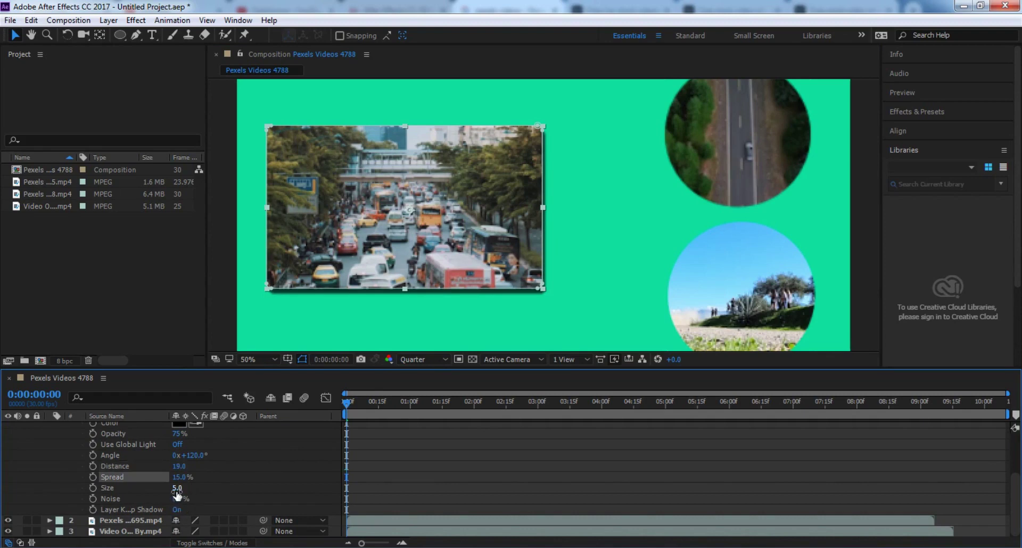
left_click(108, 488)
mouse_move(177, 434)
left_mouse_down()
mouse_move(162, 435)
mouse_move(170, 436)
left_mouse_up()
scroll(106, 465, "up", 2)
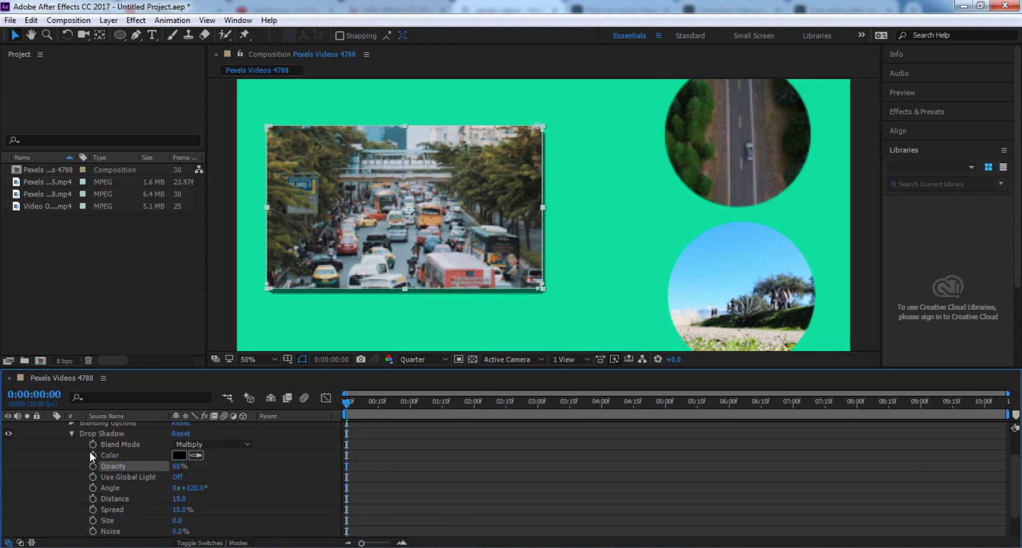
left_click(72, 435)
Copy the traffic clip's drop shadow layer style and paste it onto the top and bottom circle clips
left_click(84, 447)
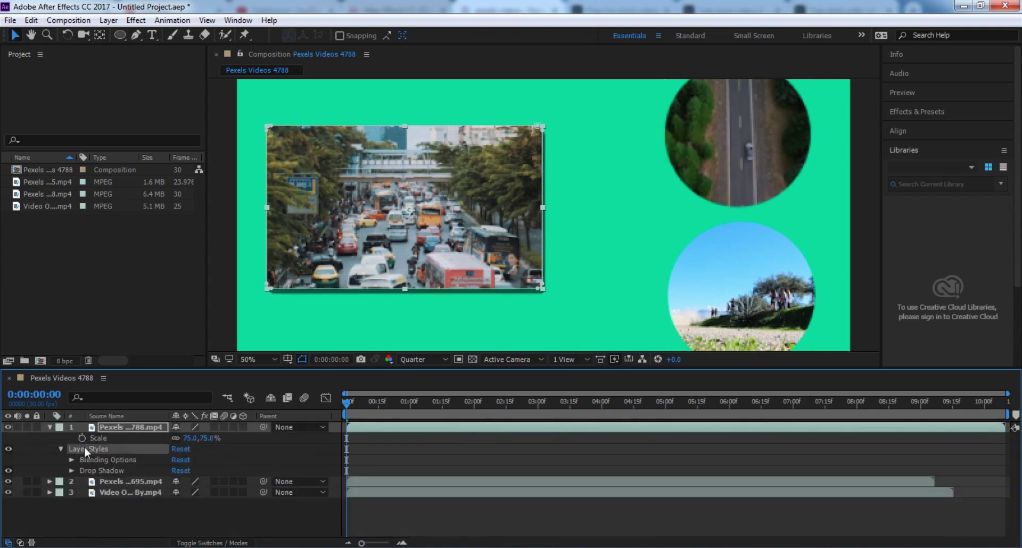
right_click(87, 448)
key("Escape")
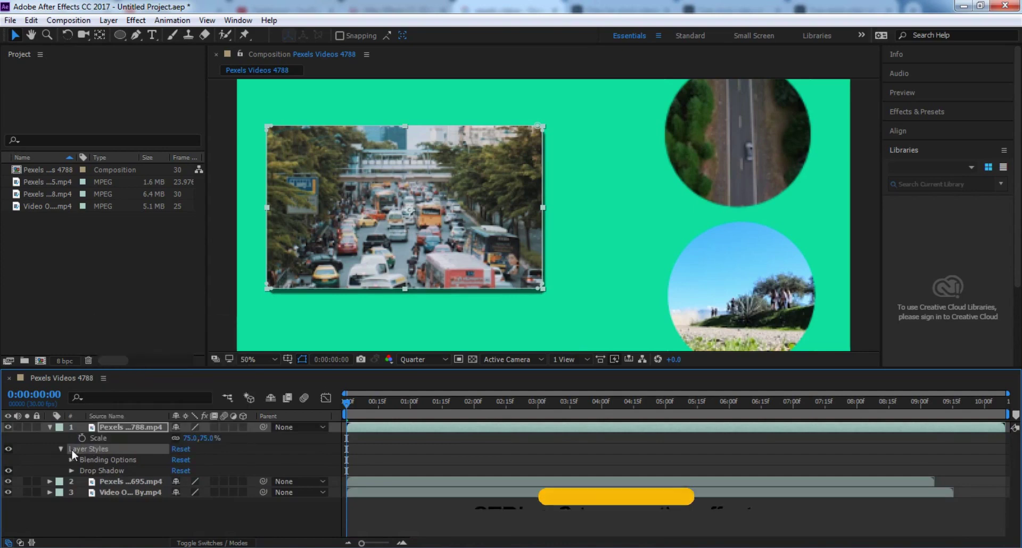
left_click(101, 483)
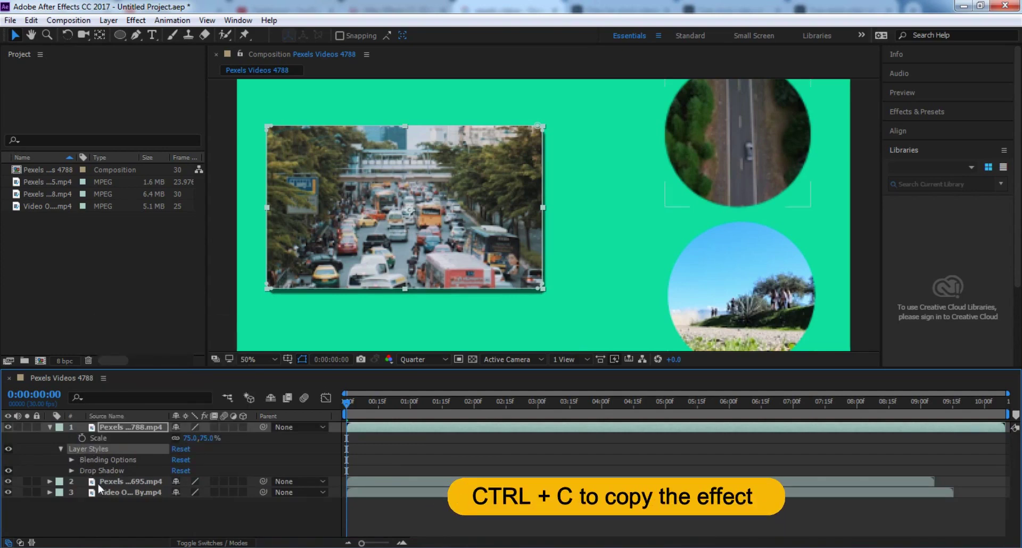
key("ctrl+v")
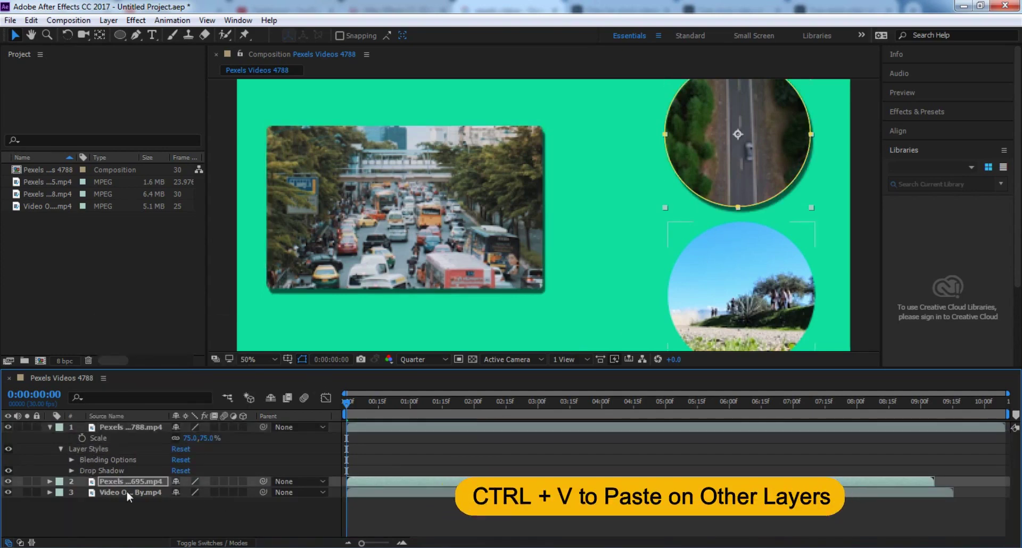
left_click(128, 493)
key("ctrl+v")
scroll(718, 278, "down", 2)
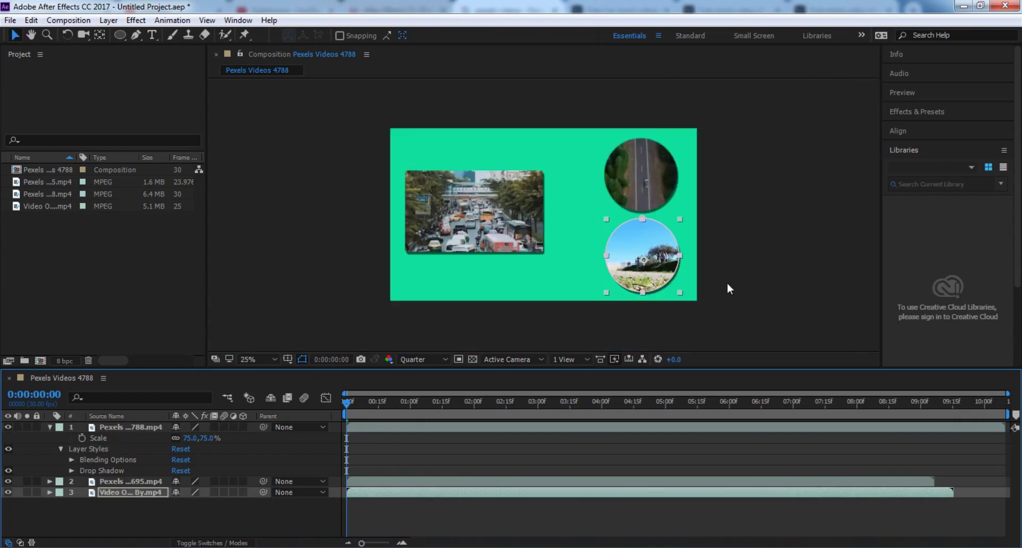
left_click(763, 277)
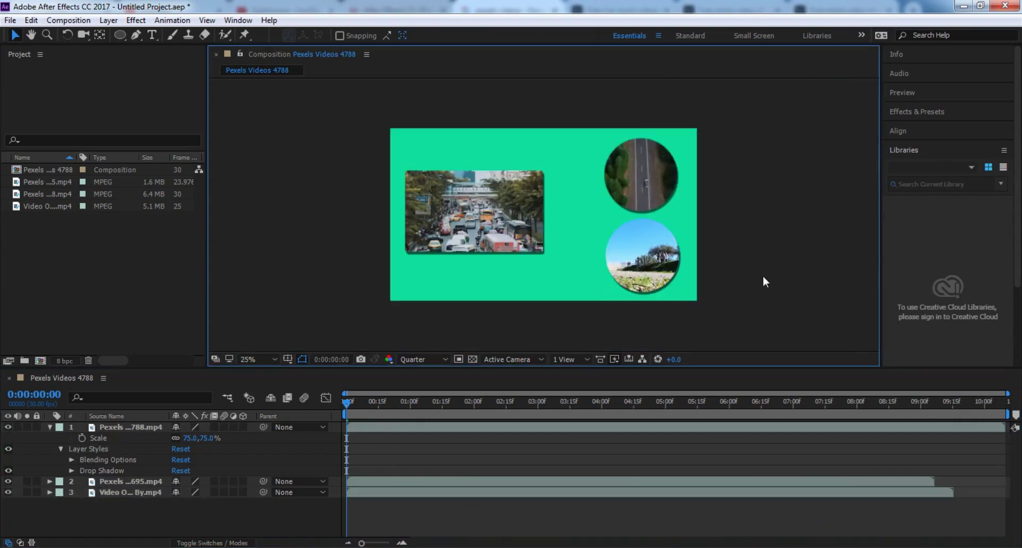
left_click(50, 427)
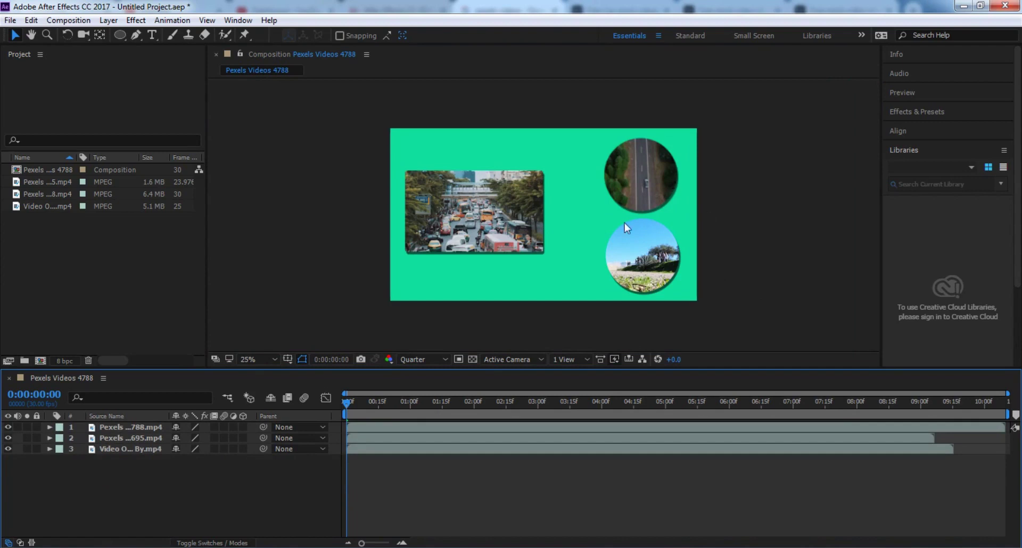
scroll(543, 228, "up", 2)
scroll(542, 227, "down", 2)
key("space")
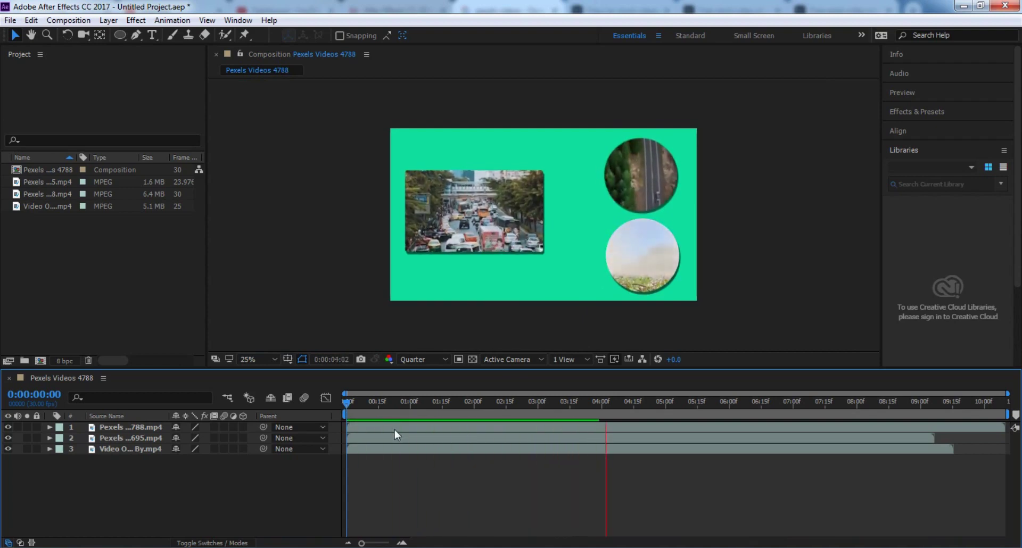
key("space")
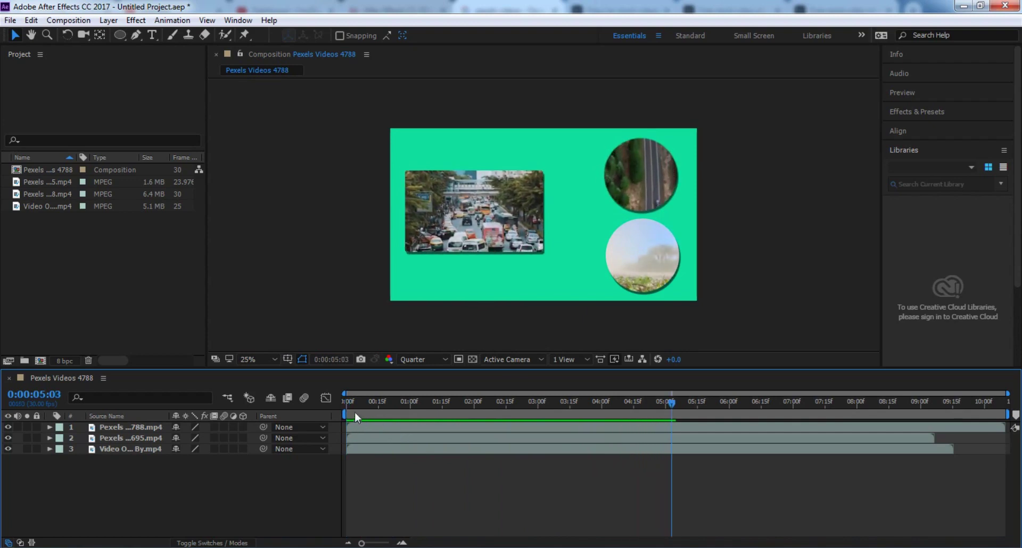
key("Home")
Keyframe the traffic clip's Scale at 0% on frame 0 and 79% on frame 8
left_click(366, 430)
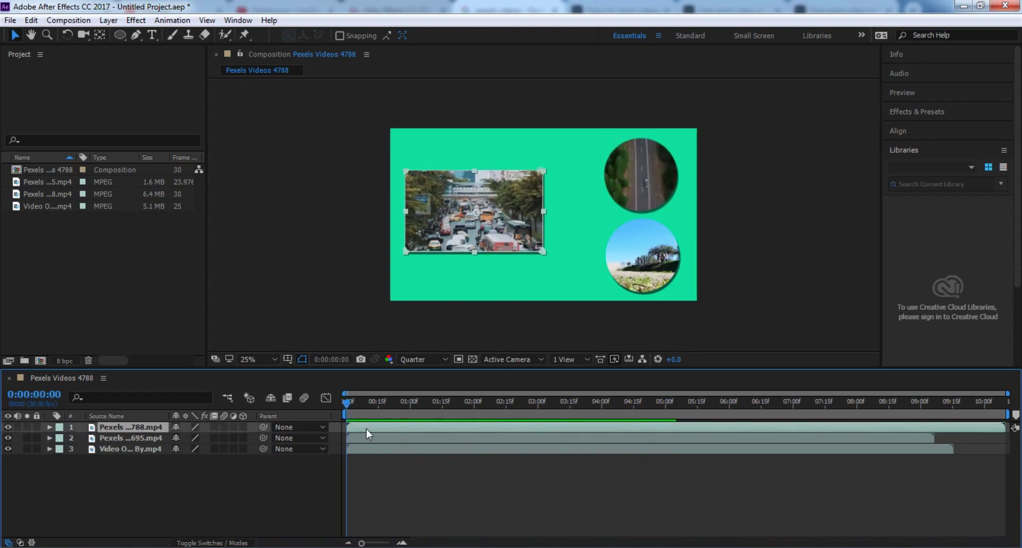
key("s")
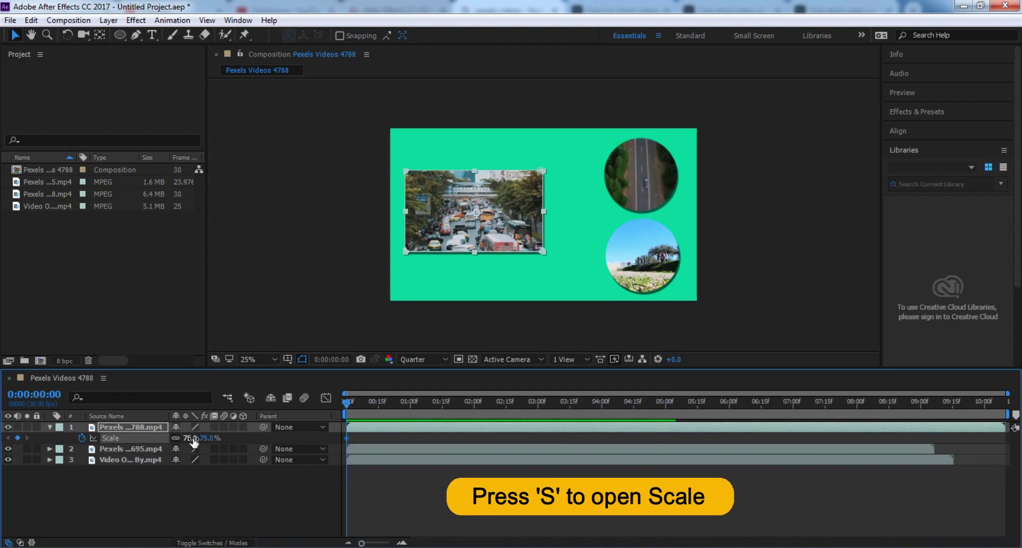
left_click(190, 438)
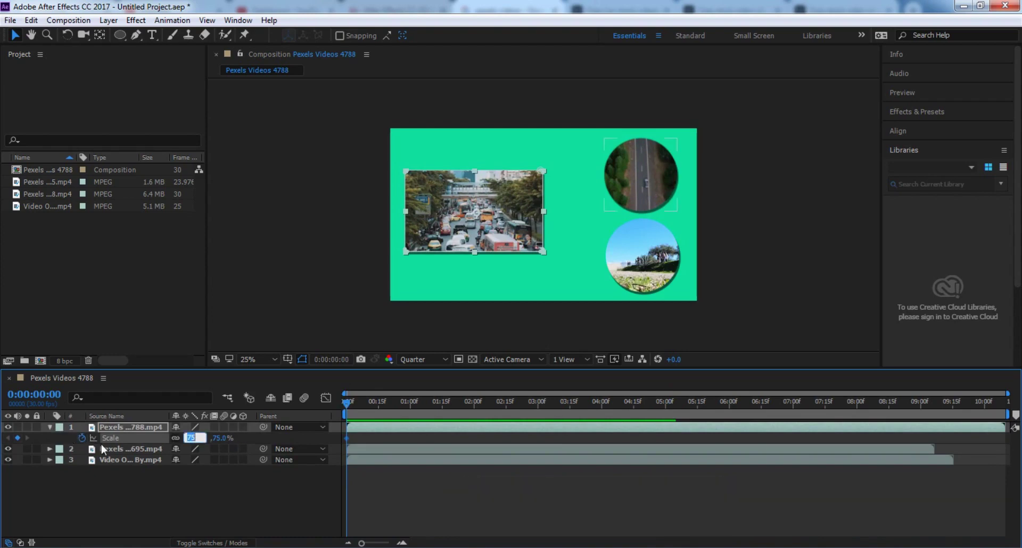
type("0")
key("Return")
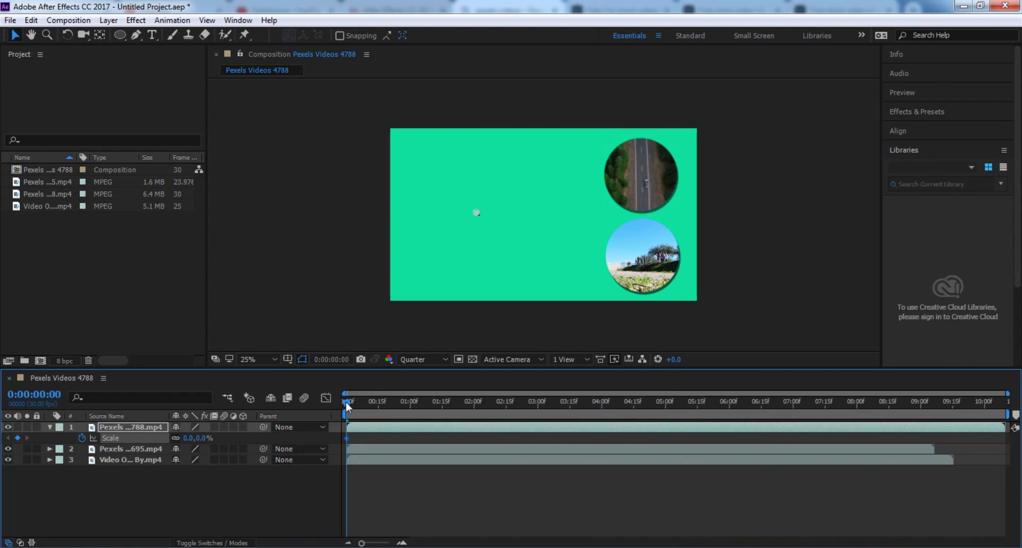
left_click_drag(346, 402, 363, 403)
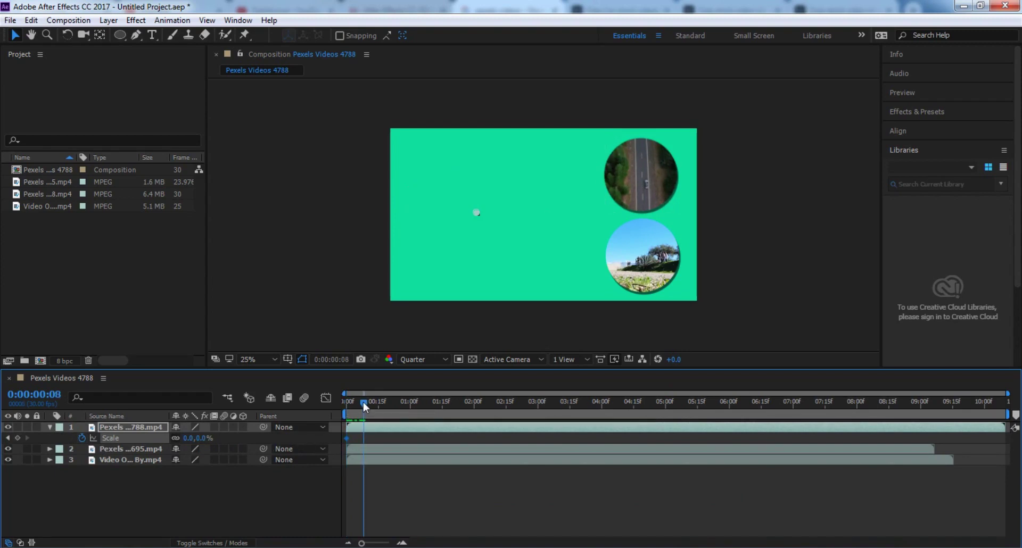
left_click(205, 438)
key("Return")
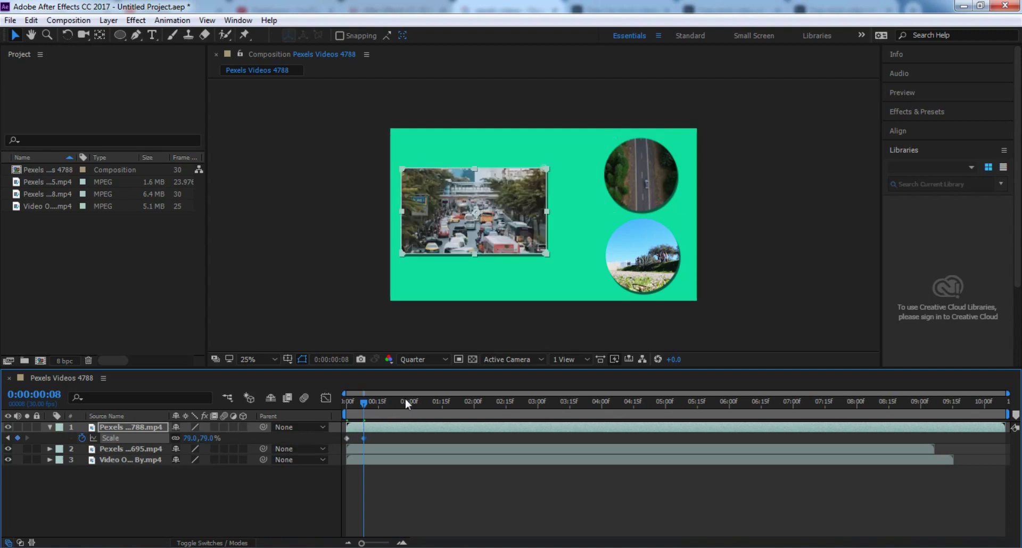
Add Scale keyframes of 65% at frame 13 and 75% at frame 17, then preview the bounce
left_click_drag(366, 401, 327, 403)
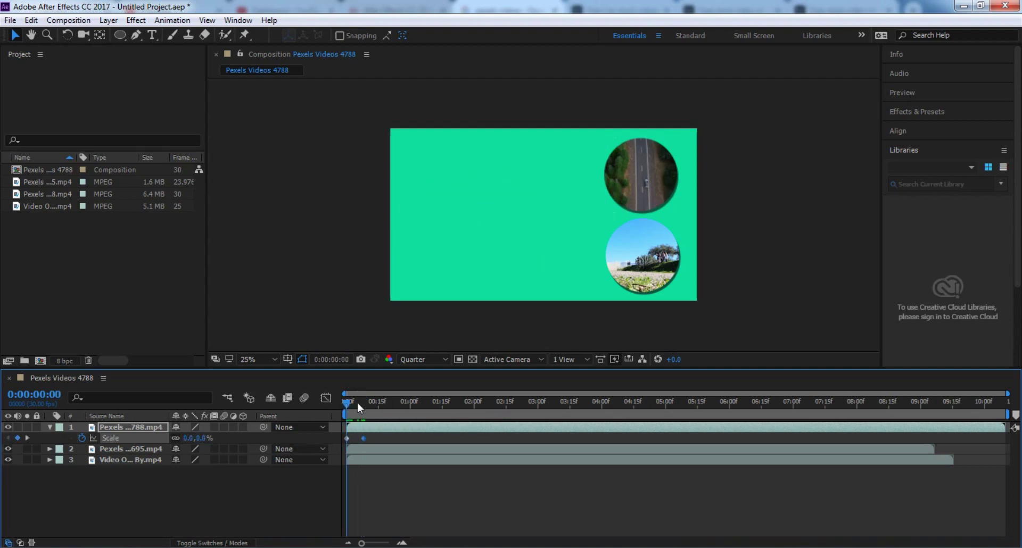
key("space")
left_click(391, 403)
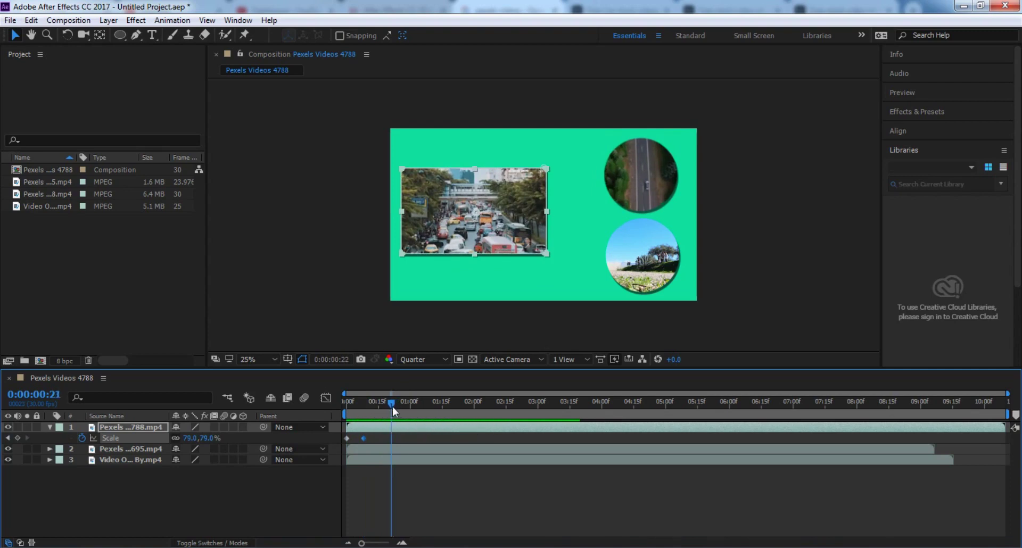
left_click_drag(391, 405, 374, 416)
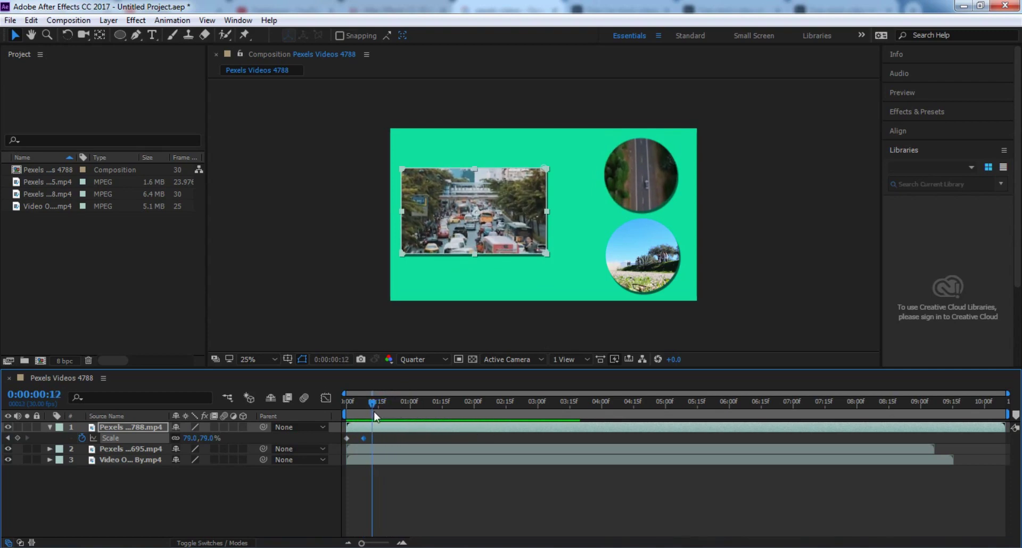
left_click(209, 437)
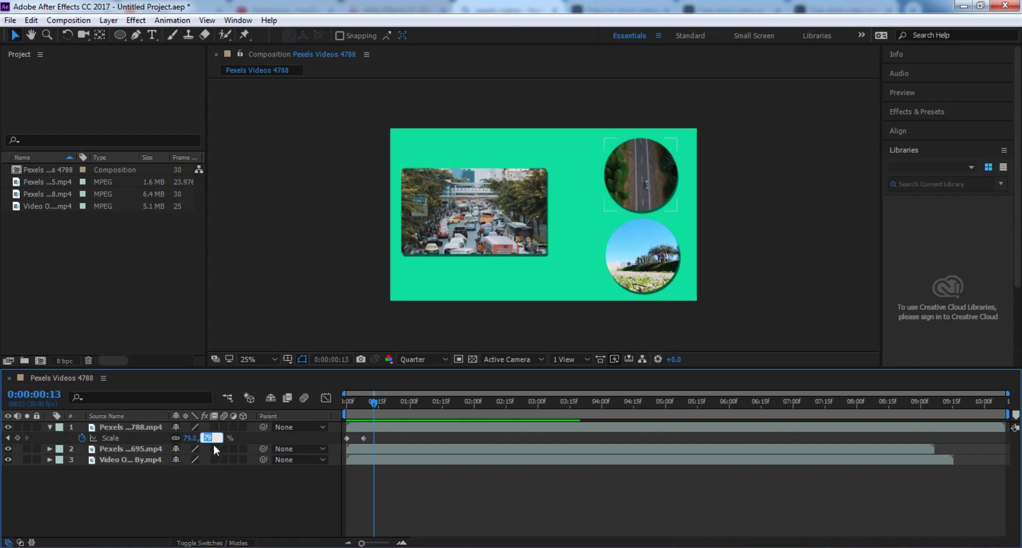
type("65")
key("Return")
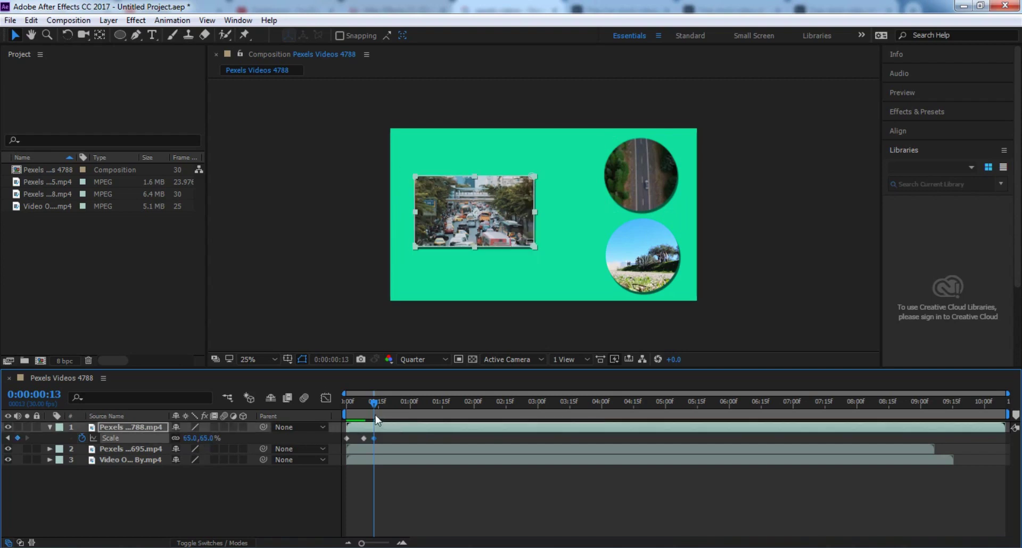
left_click(375, 404)
left_click_drag(376, 403, 385, 406)
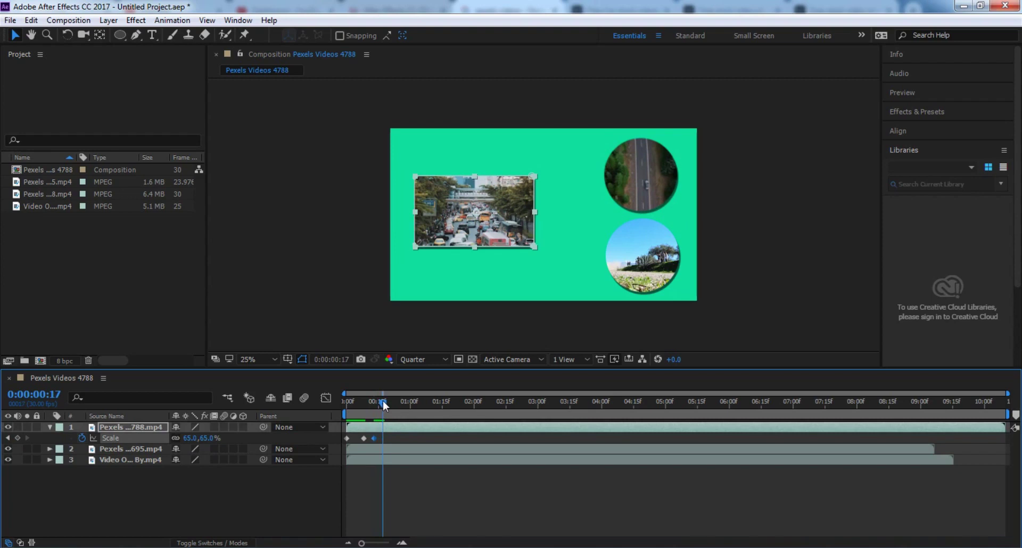
left_click(209, 438)
key("Return")
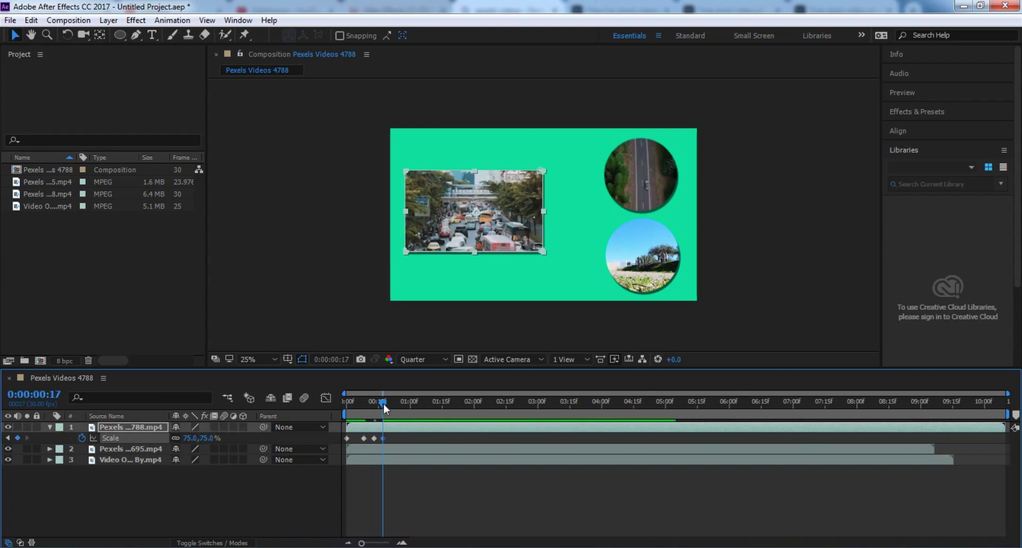
key("space")
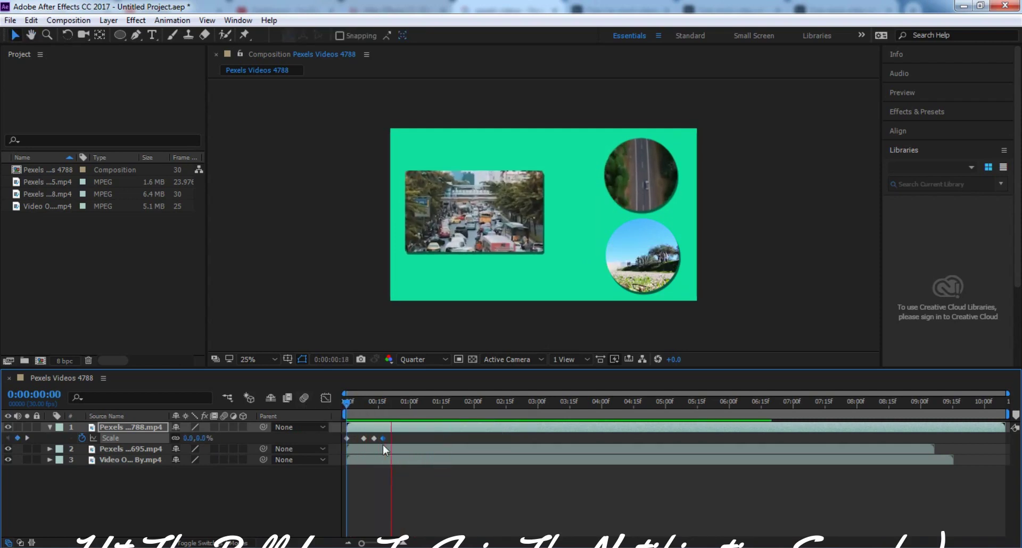
In the Graph Editor, Easy Ease the upper Scale keyframes, deepen the bounce dip, and preview
left_click_drag(362, 542, 381, 544)
left_click_drag(485, 435, 335, 437)
left_click(324, 399)
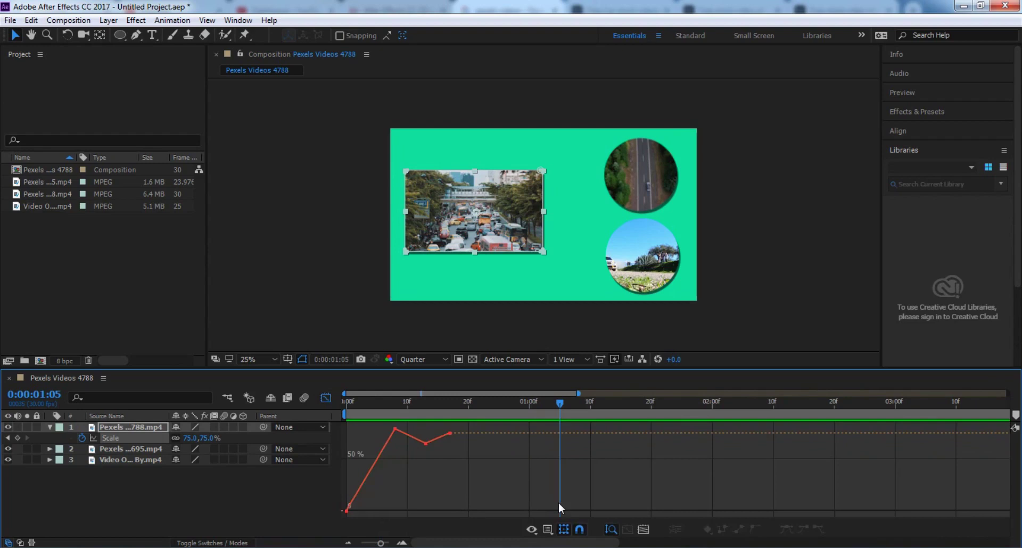
left_click_drag(525, 505, 346, 421)
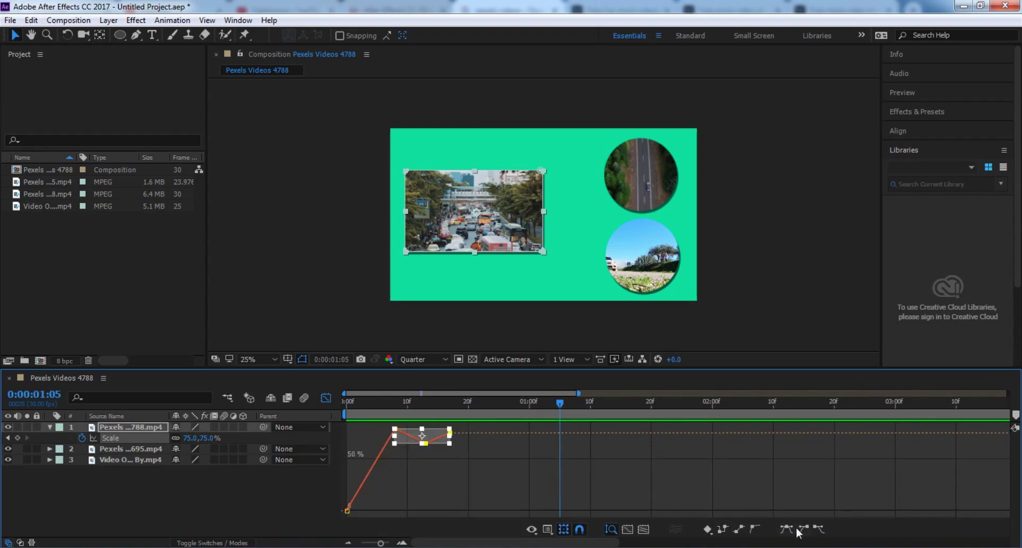
left_click(786, 529)
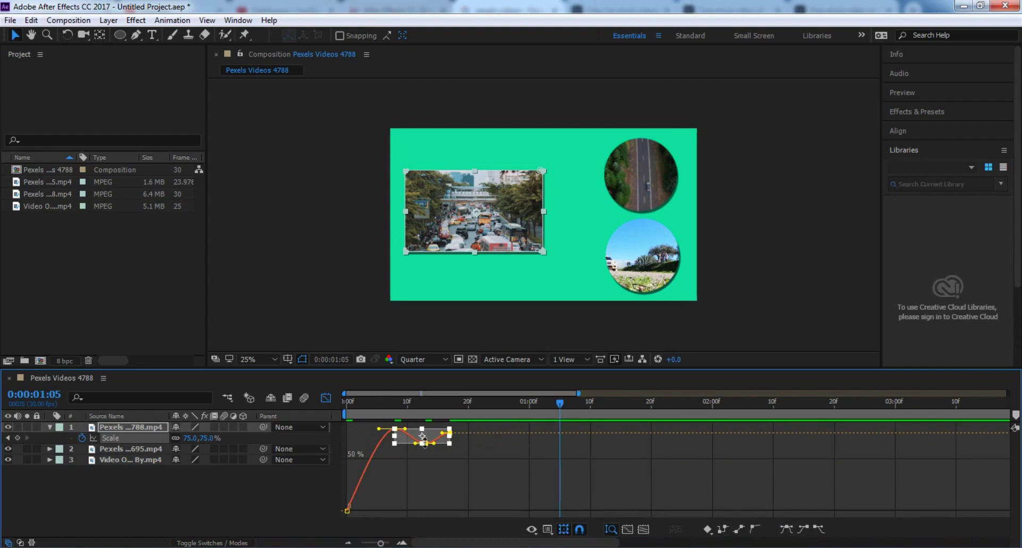
left_click_drag(424, 442, 425, 473)
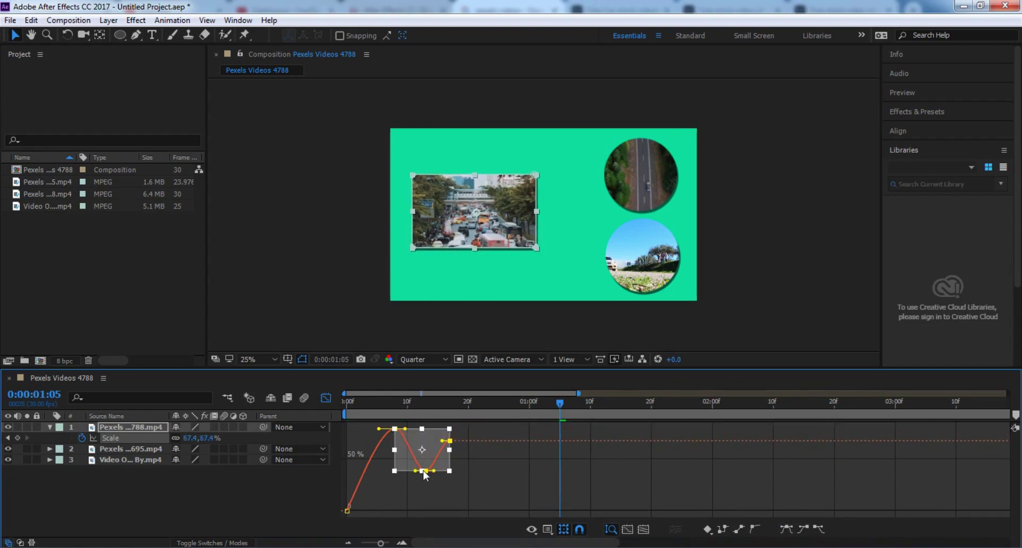
key("space")
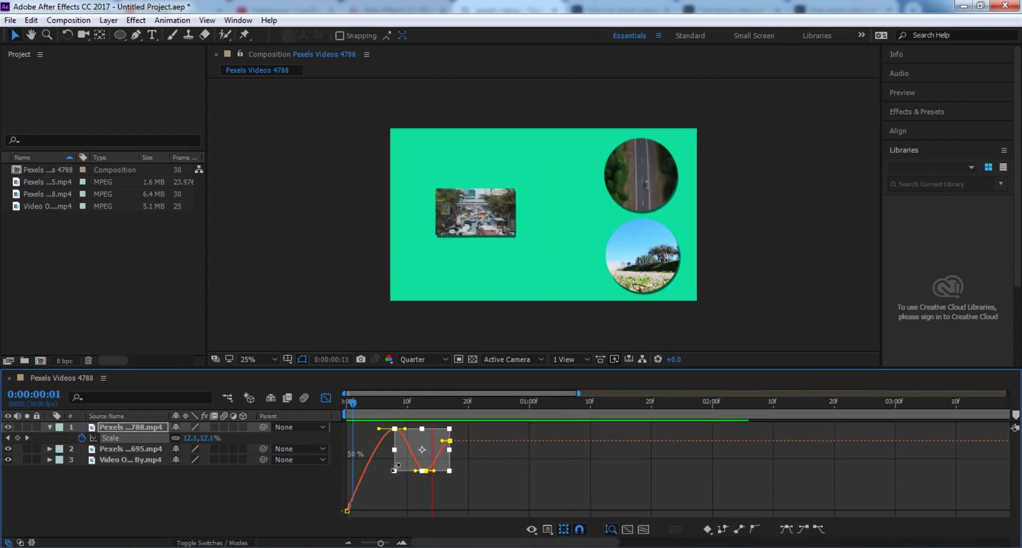
mouse_move(450, 446)
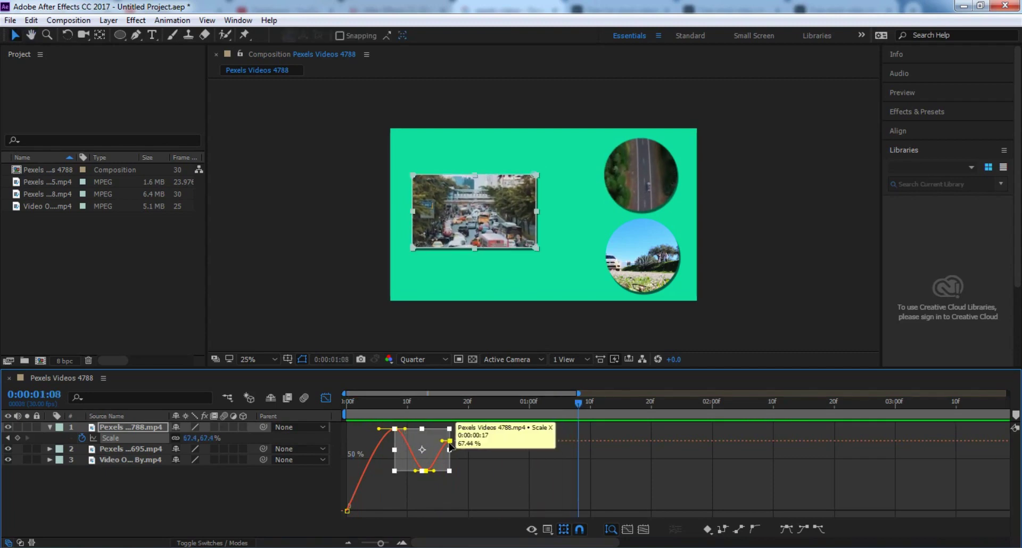
Shift the final Scale keyframe one frame later and preview the adjusted bounce
left_click(466, 449)
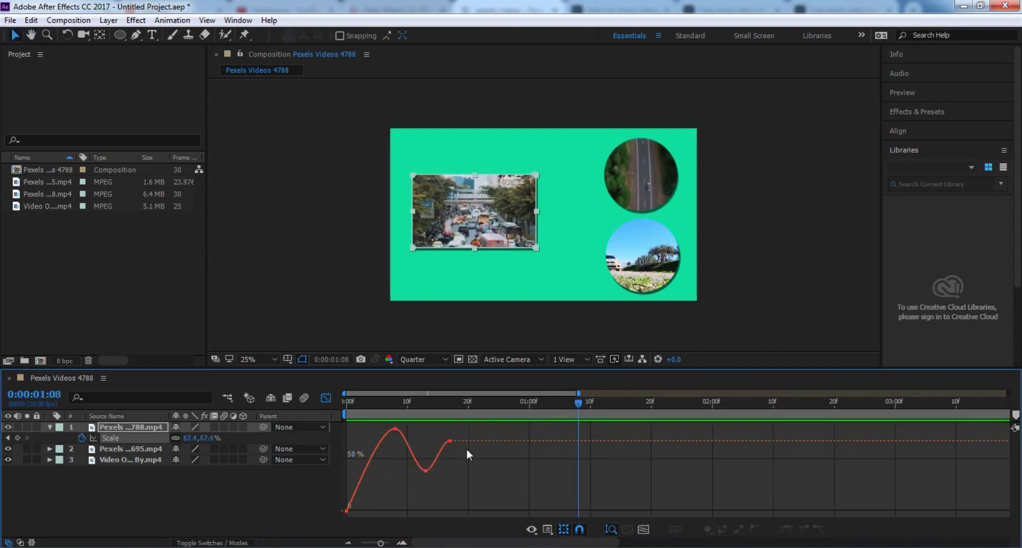
left_click_drag(450, 441, 461, 441)
key("space")
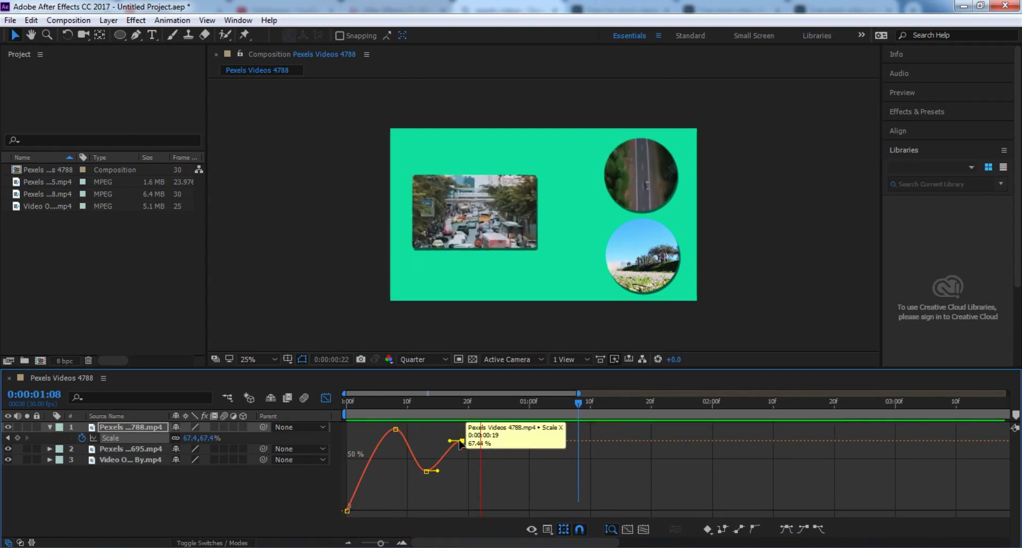
key("space")
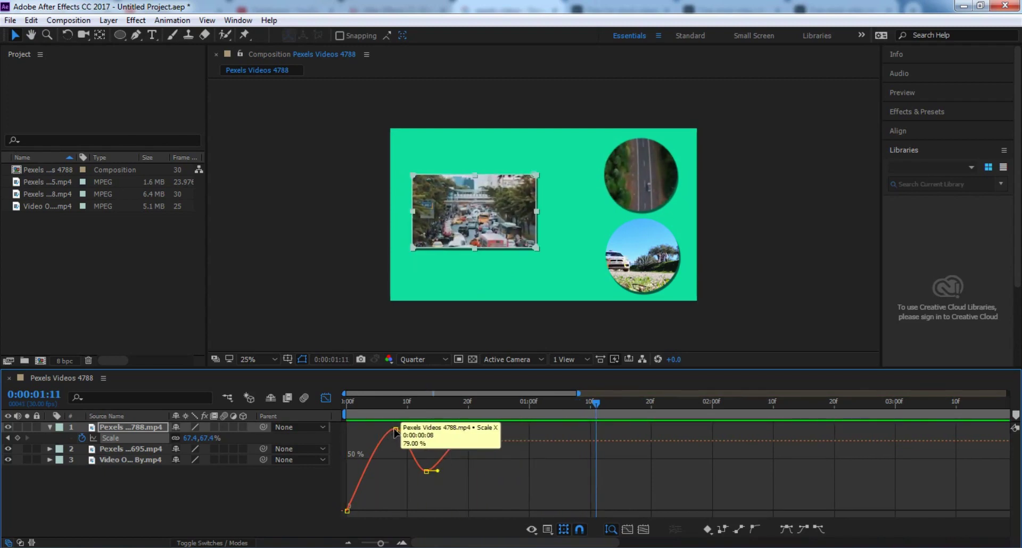
left_click(395, 429)
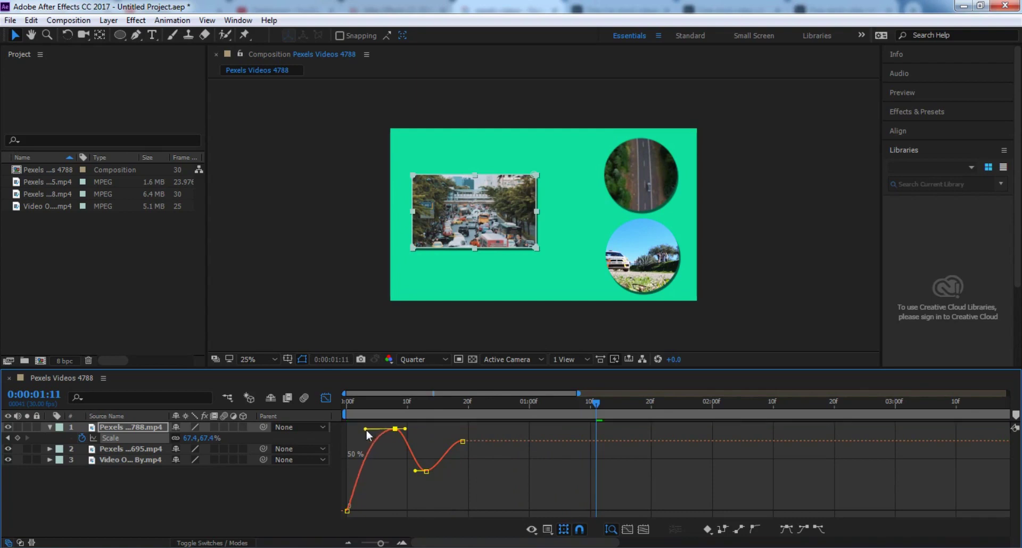
key("space")
mouse_move(398, 434)
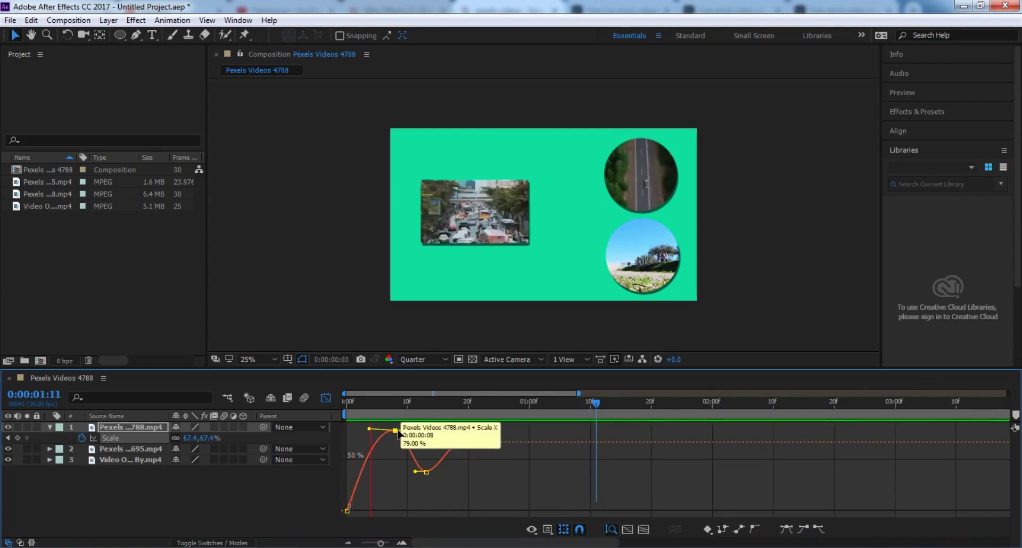
key("space")
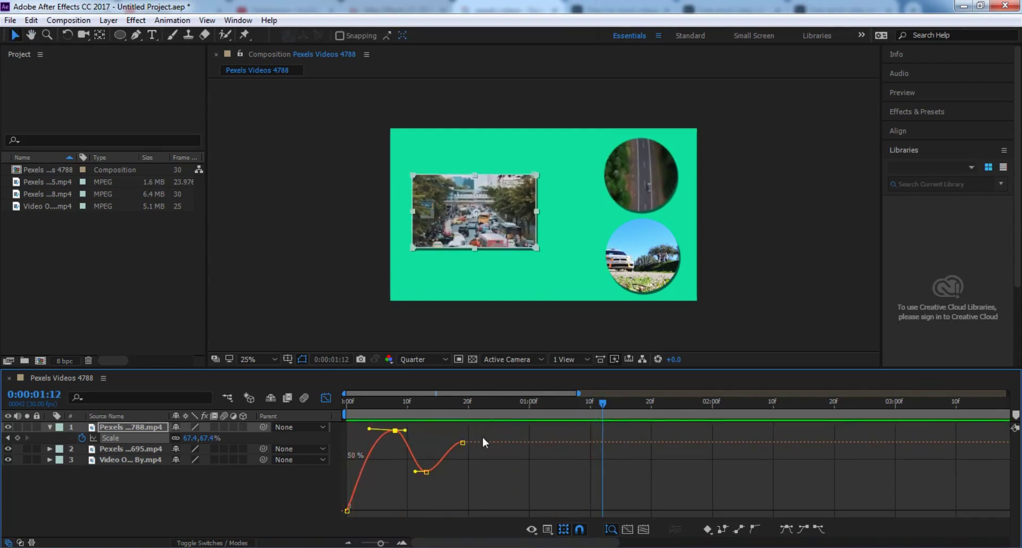
Move the final Scale keyframe to 21 frames at 68.67% and preview from the start
left_click_drag(463, 442, 476, 441)
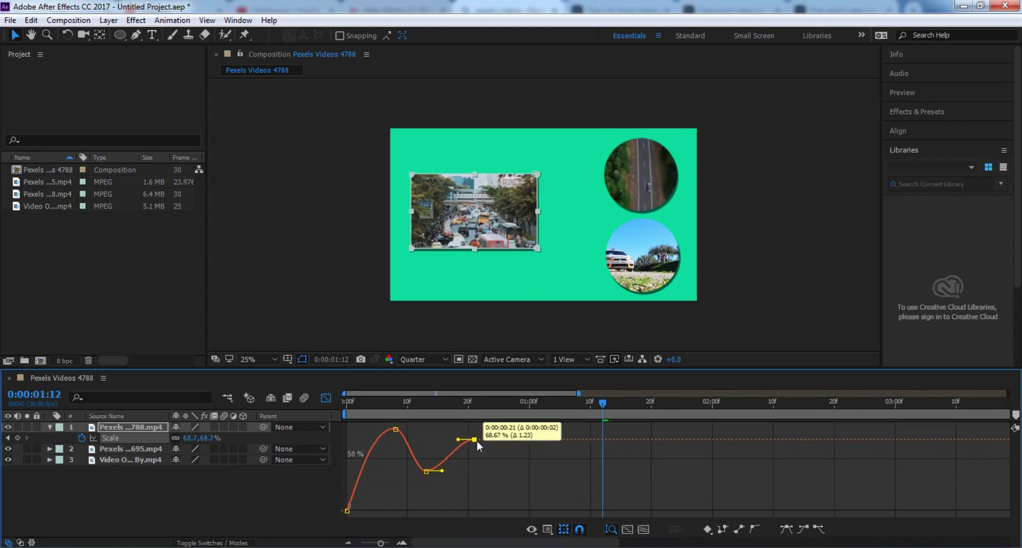
key("space")
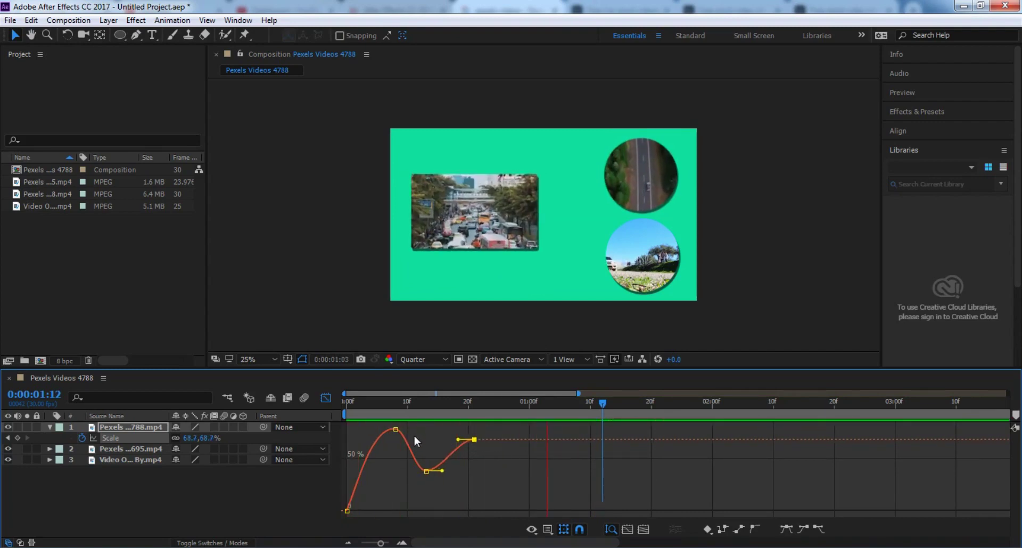
left_click(347, 411)
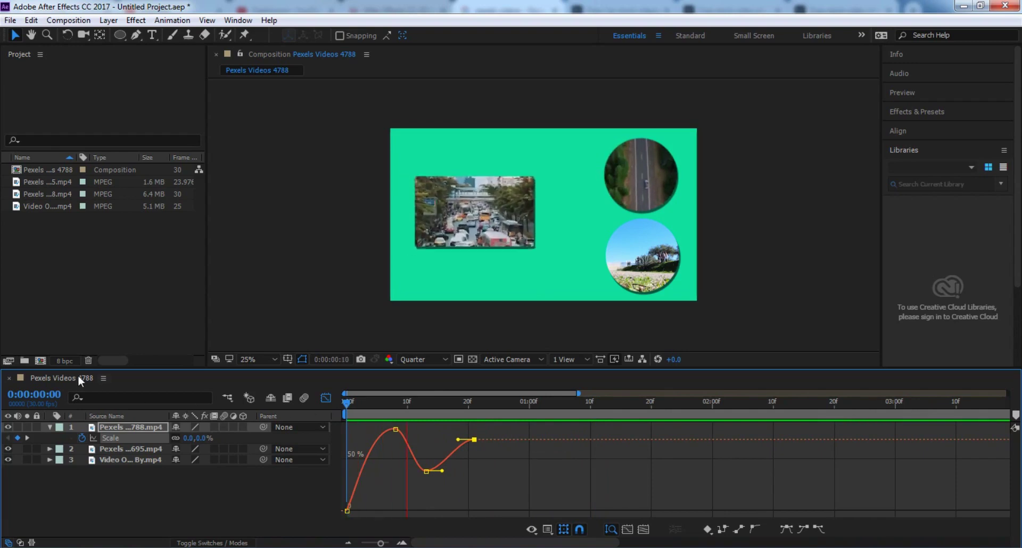
key("space")
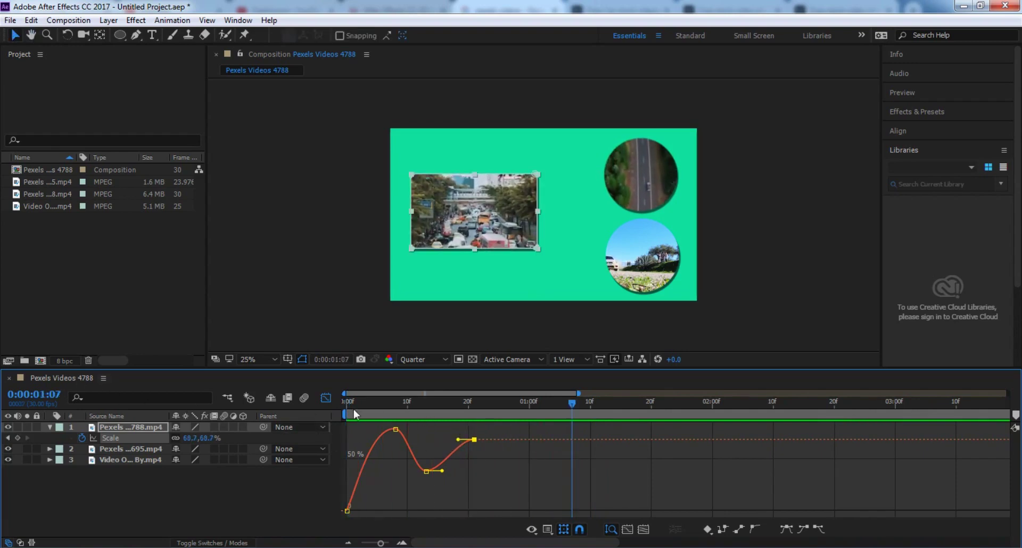
left_click_drag(354, 414, 337, 411)
key("space")
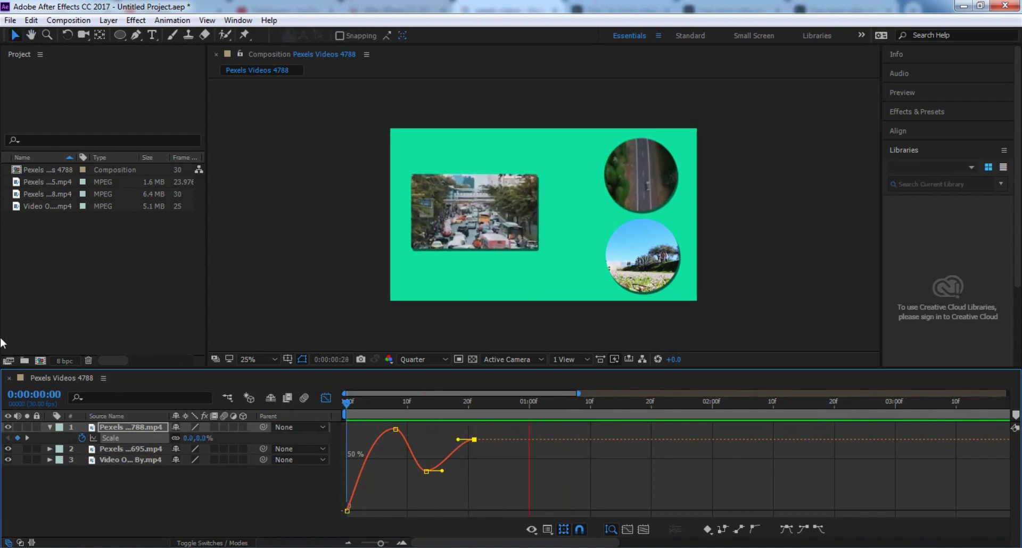
key("space")
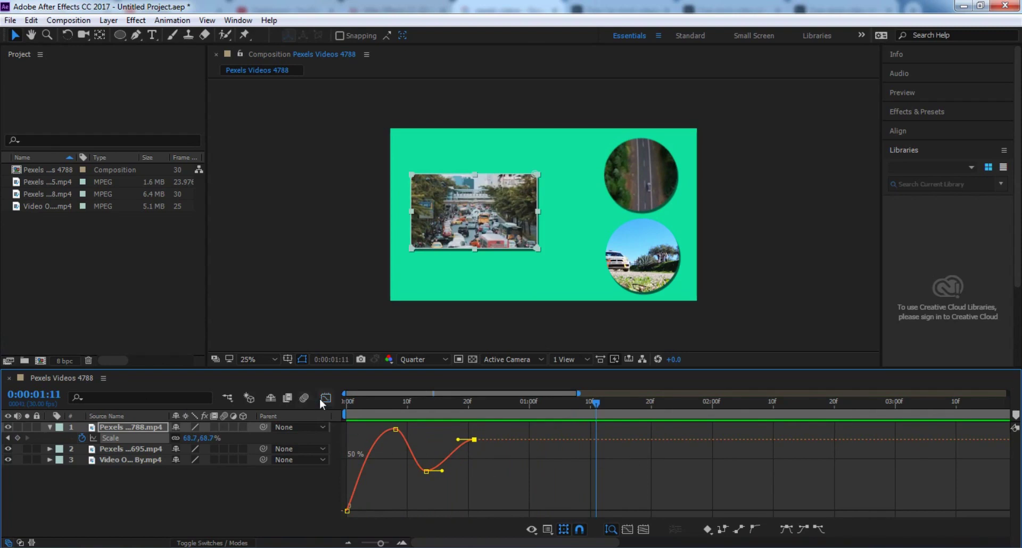
Return to the layer bar view, set the time to 19 frames, and select the top circle clip
left_click(326, 398)
left_click(461, 418)
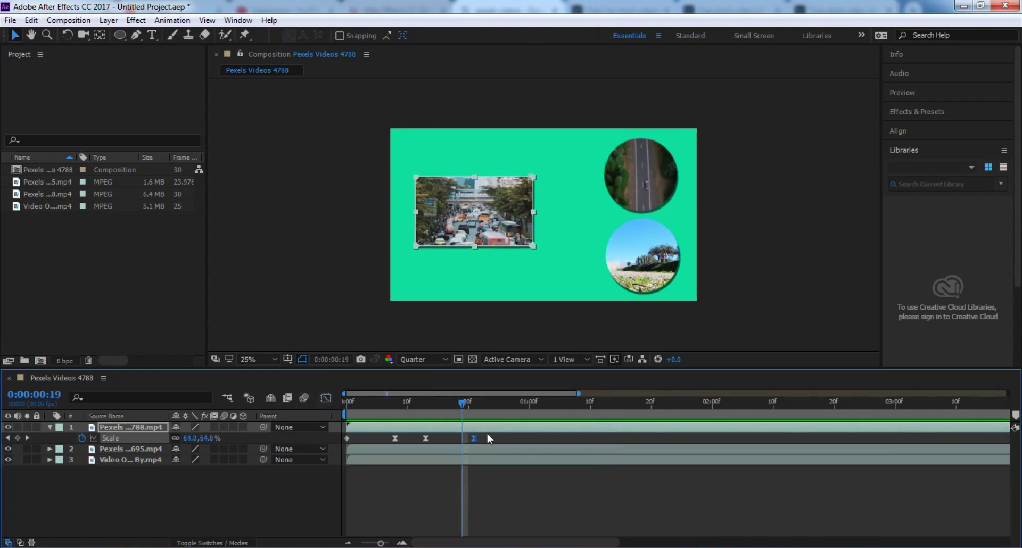
scroll(611, 267, "up", 1)
scroll(611, 267, "down", 1)
left_click(633, 171)
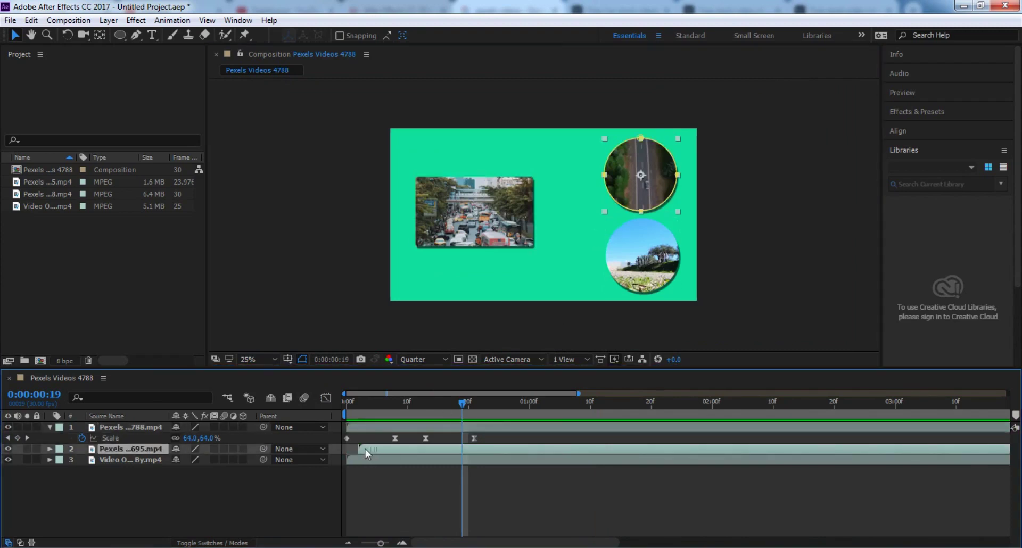
Delay the top circle clip to start at 22 frames and keyframe its Scale at 0%
left_click_drag(365, 449, 496, 456)
left_click(491, 444)
key("s")
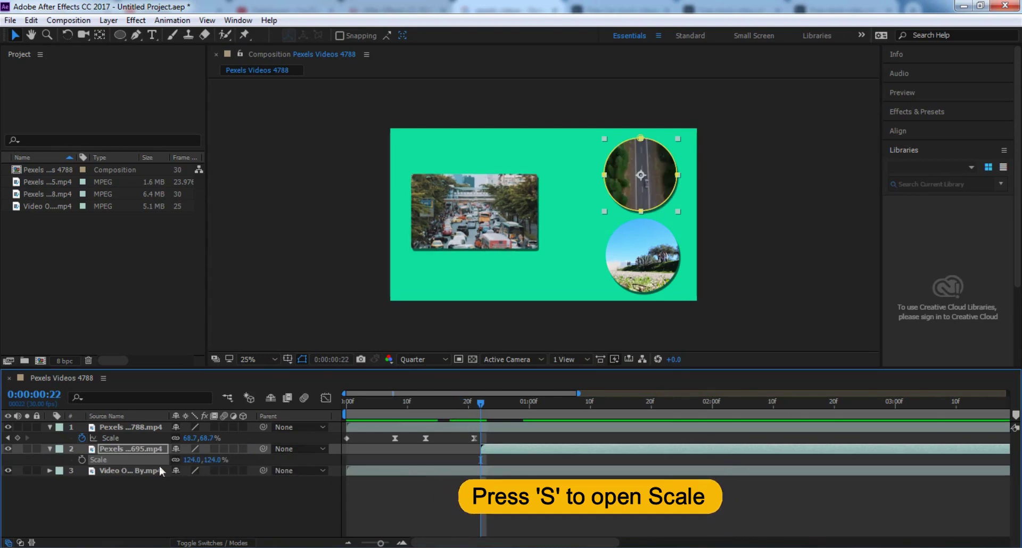
key("BackSpace")
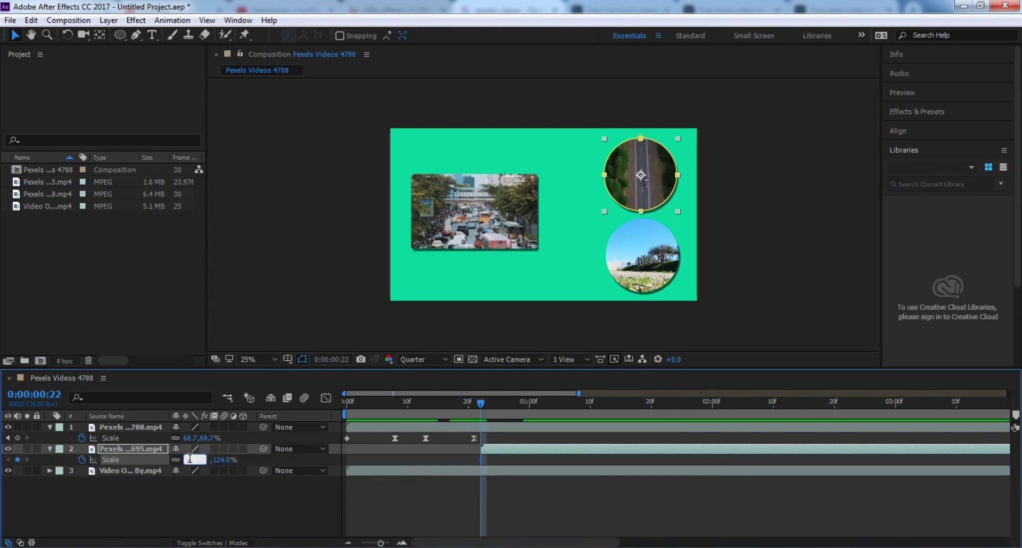
type("0")
key("Return")
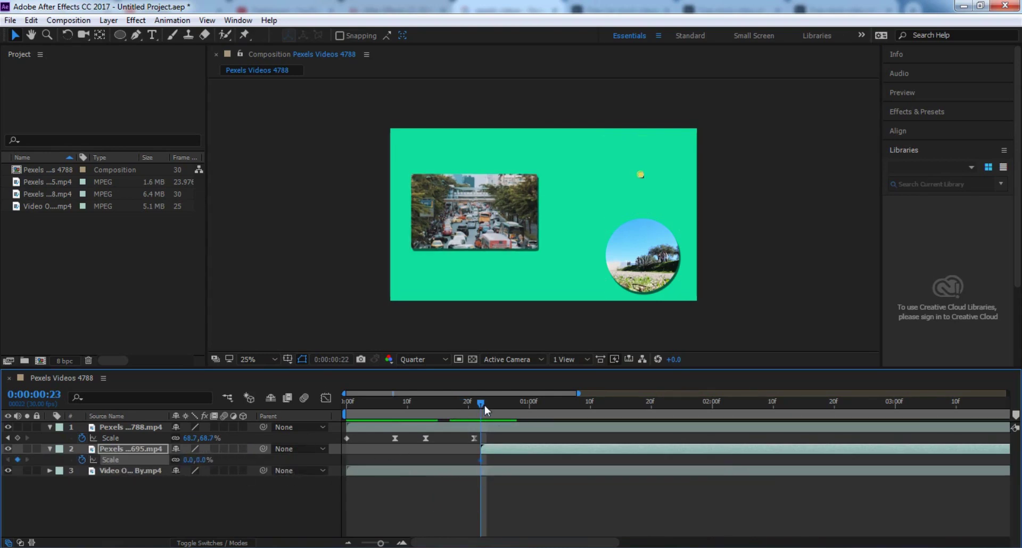
Add top circle Scale keyframes of 128% at 25 frames and 100% at 27 frames
left_click_drag(484, 405, 500, 407)
left_click(196, 460)
type("12")
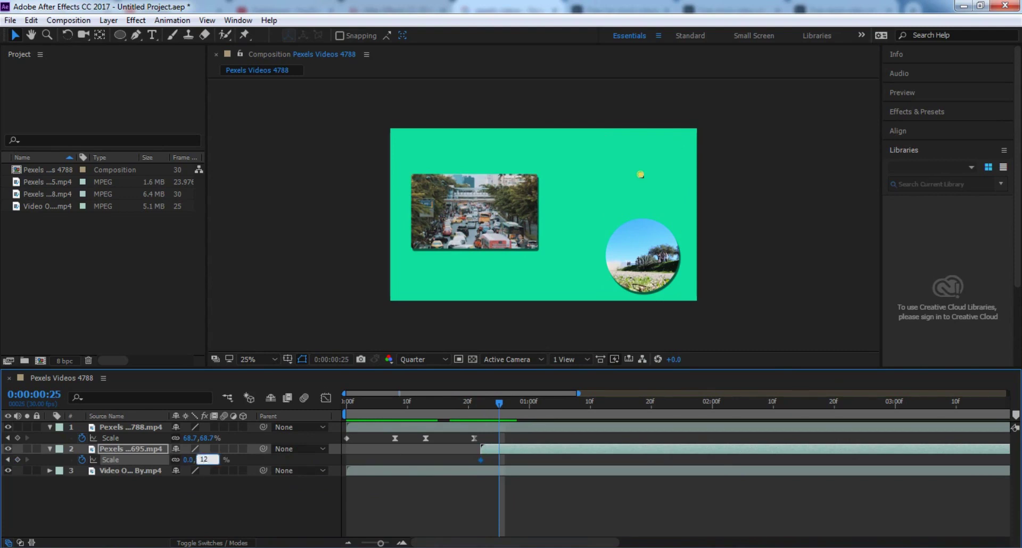
type("8")
key("Return")
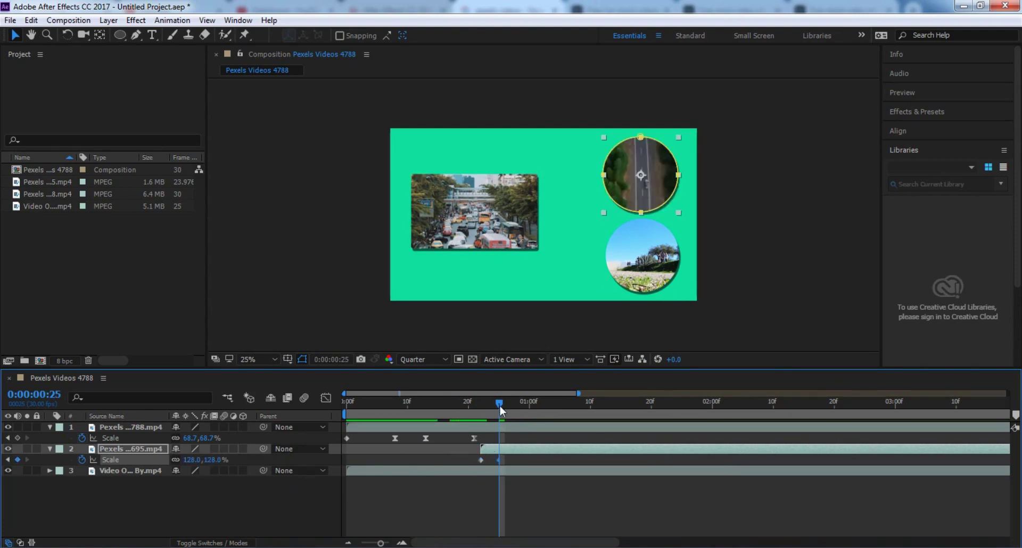
left_click_drag(500, 406, 510, 404)
left_click(207, 459)
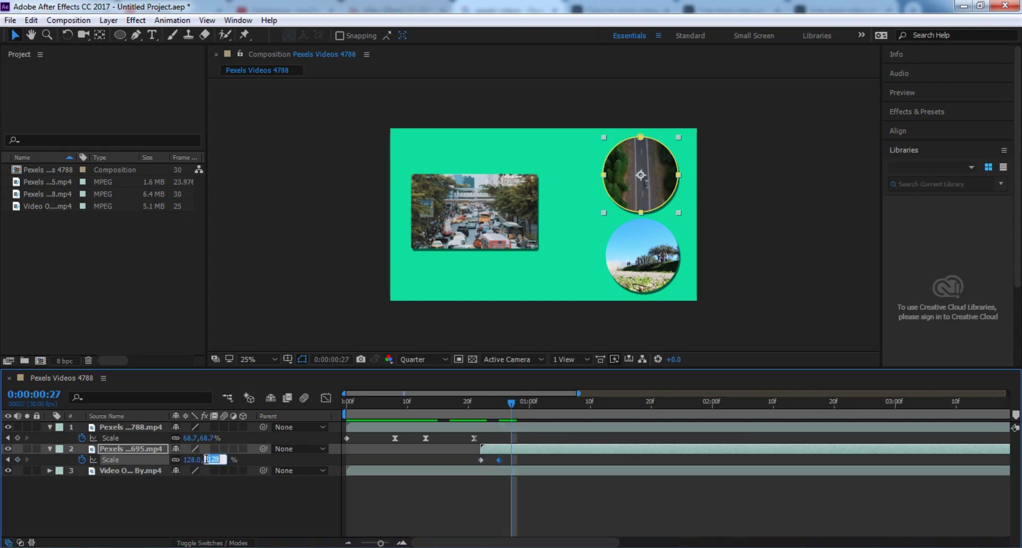
type("100")
key("Return")
Add a 124% Scale keyframe at 1 second and preview the pop-in from 21 frames
left_click_drag(511, 406, 528, 414)
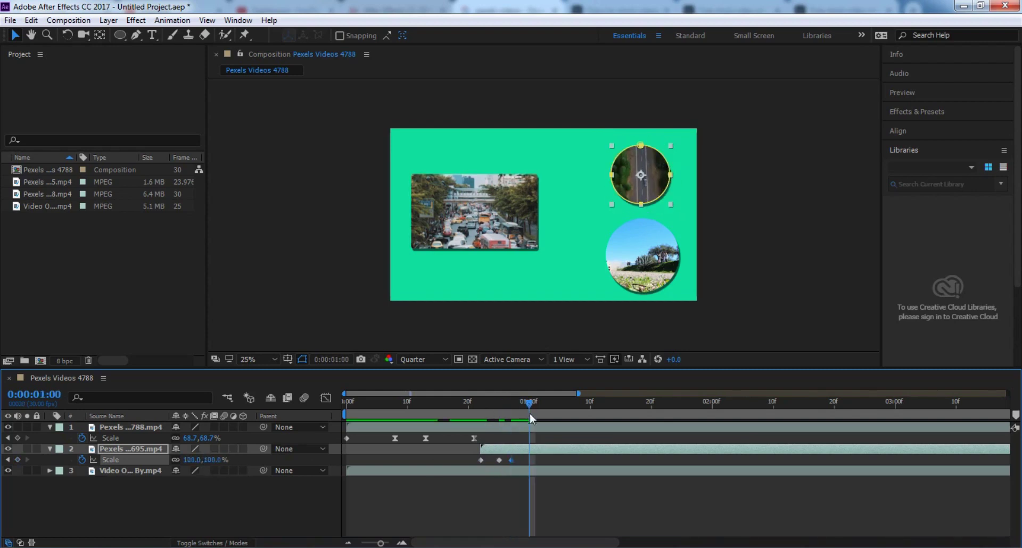
left_click(219, 460)
type("124")
key("Return")
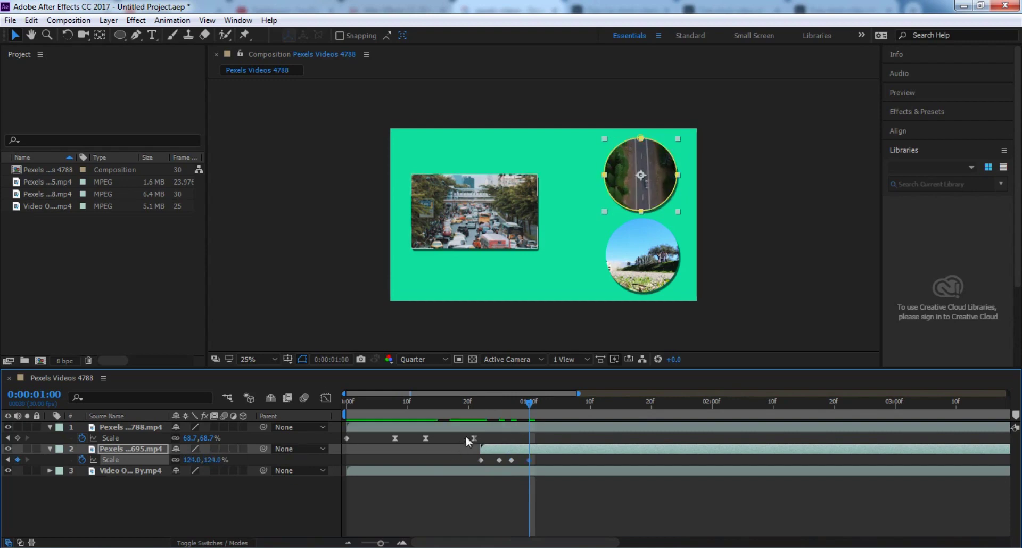
left_click(477, 414)
key("space")
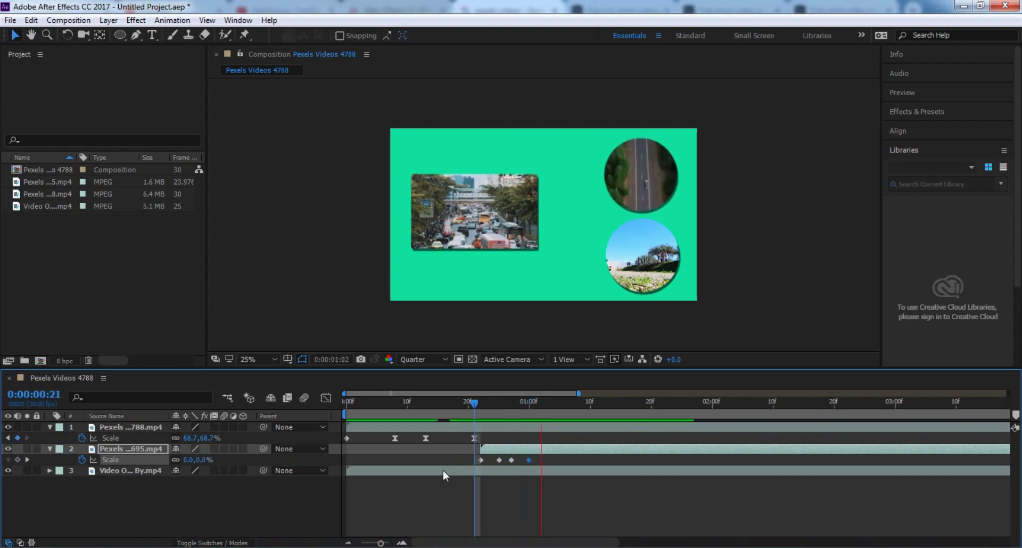
left_click(437, 461)
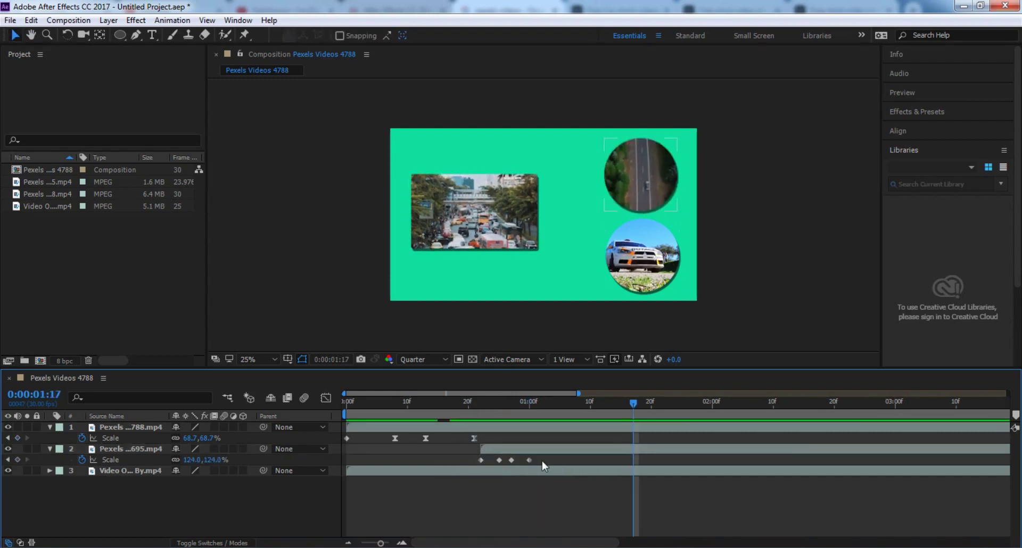
In the Graph Editor, apply Easy Ease to the top circle's bottom and middle Scale keyframes
left_click_drag(541, 461, 449, 455)
left_click(326, 397)
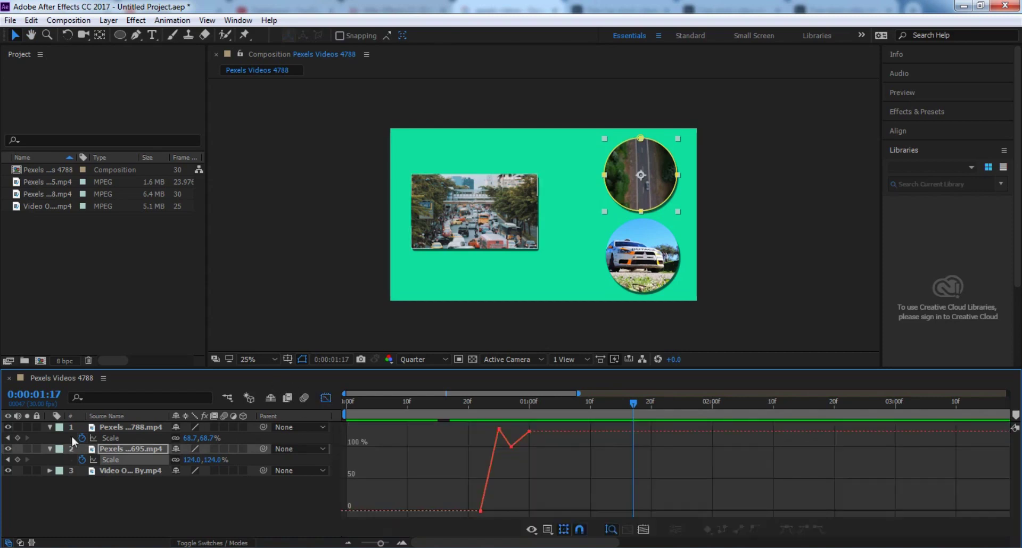
left_click_drag(577, 463, 381, 526)
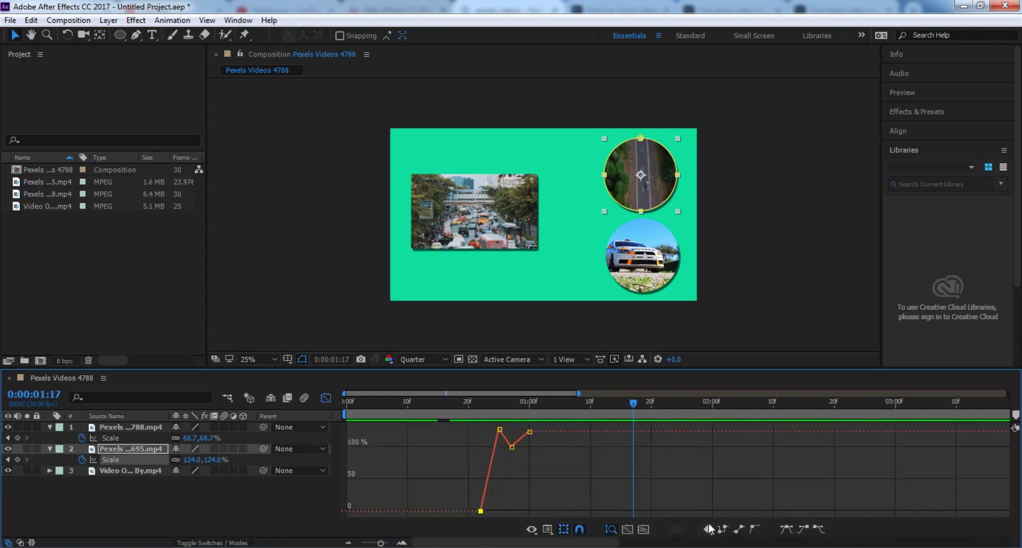
left_click(787, 529)
left_click_drag(512, 447, 516, 442)
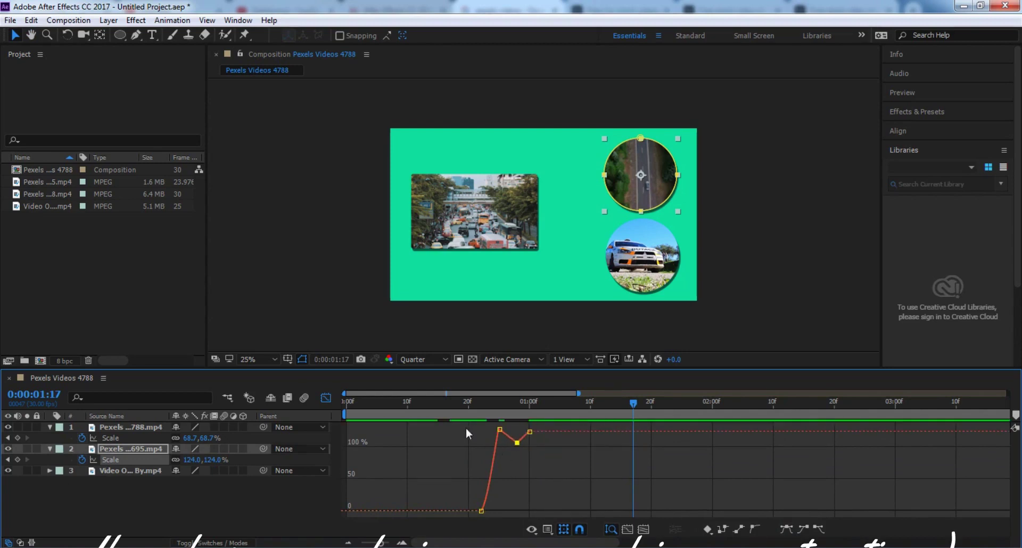
left_click(783, 528)
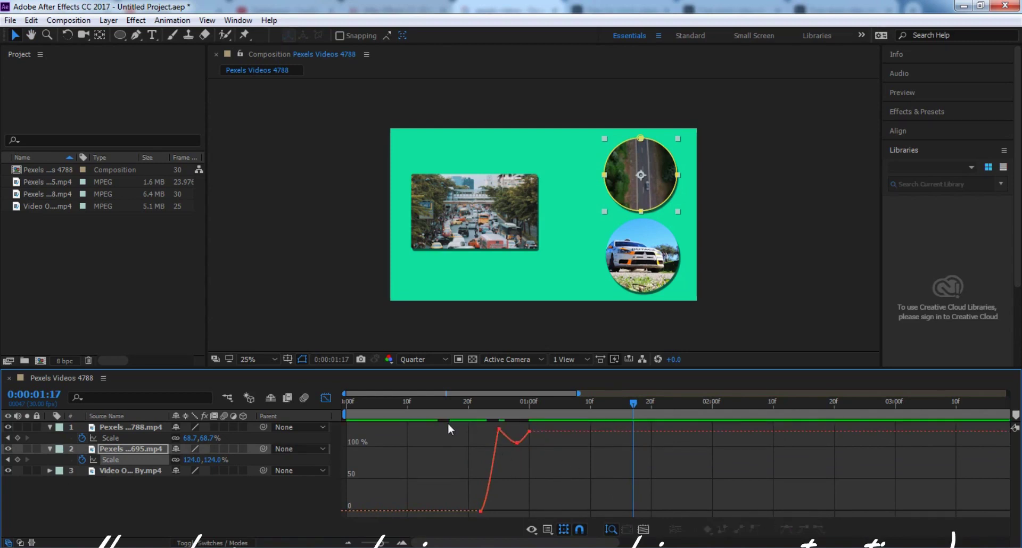
Stretch all the top circle's Scale keyframes slightly longer, preview, and return to layer bars
left_click_drag(448, 424, 533, 514)
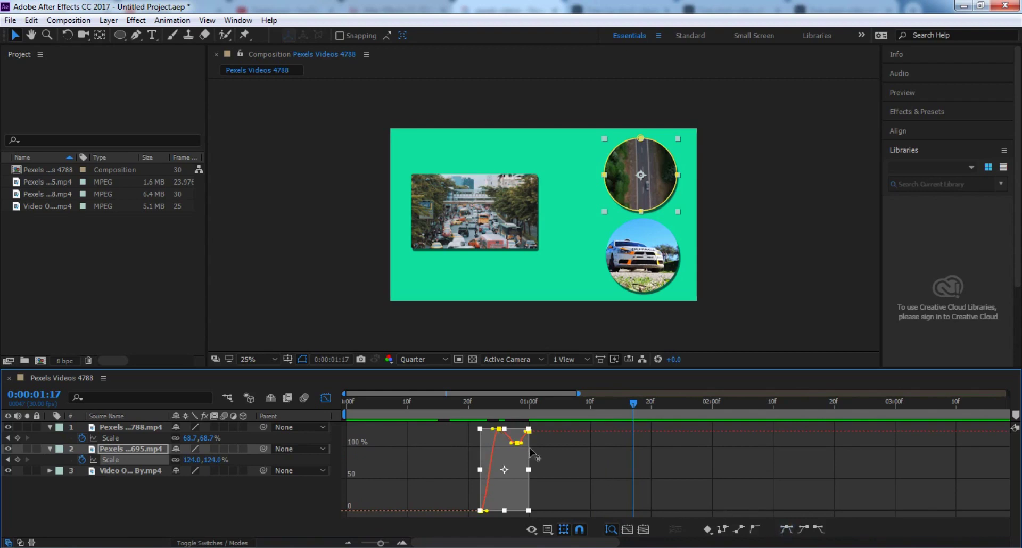
left_click_drag(528, 429, 502, 442)
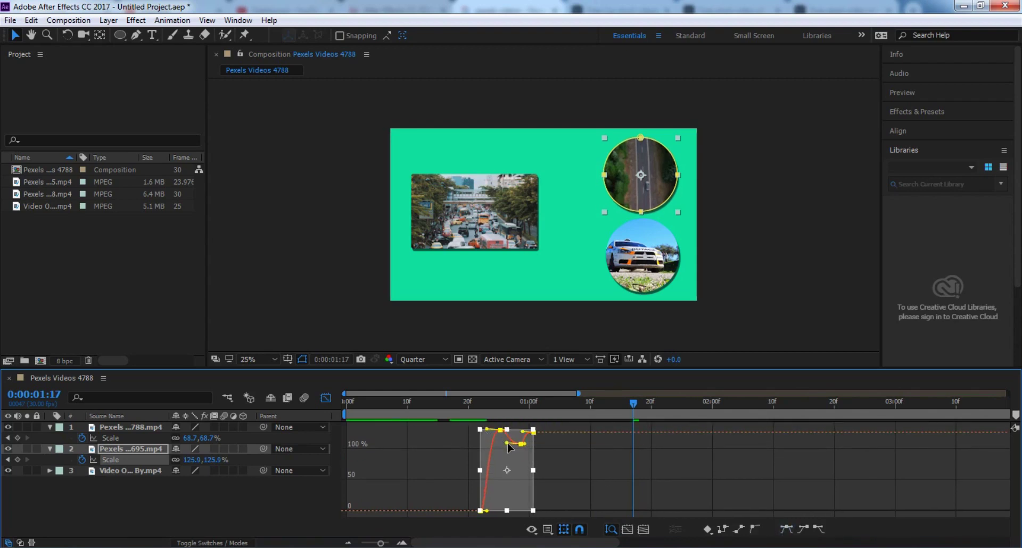
left_click(476, 420)
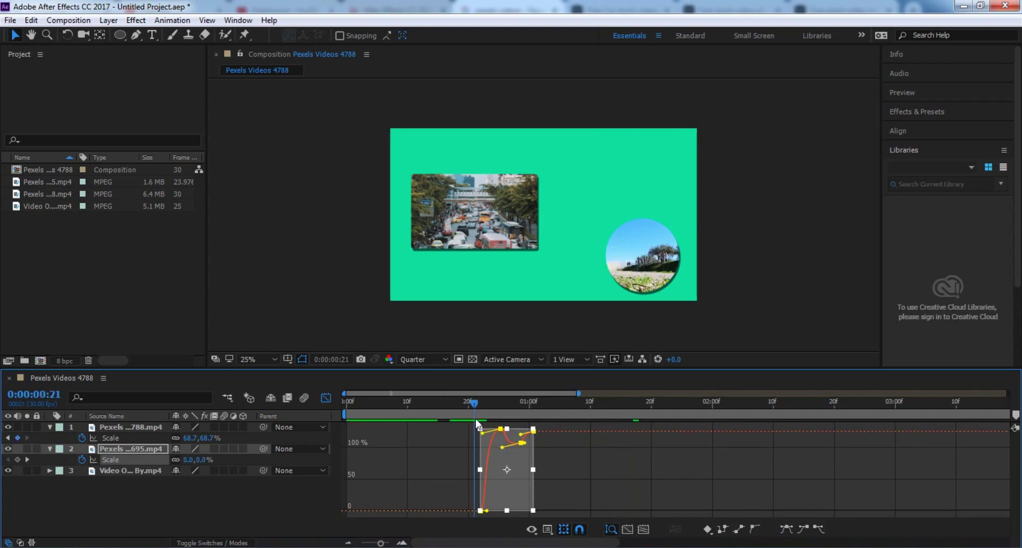
key("space")
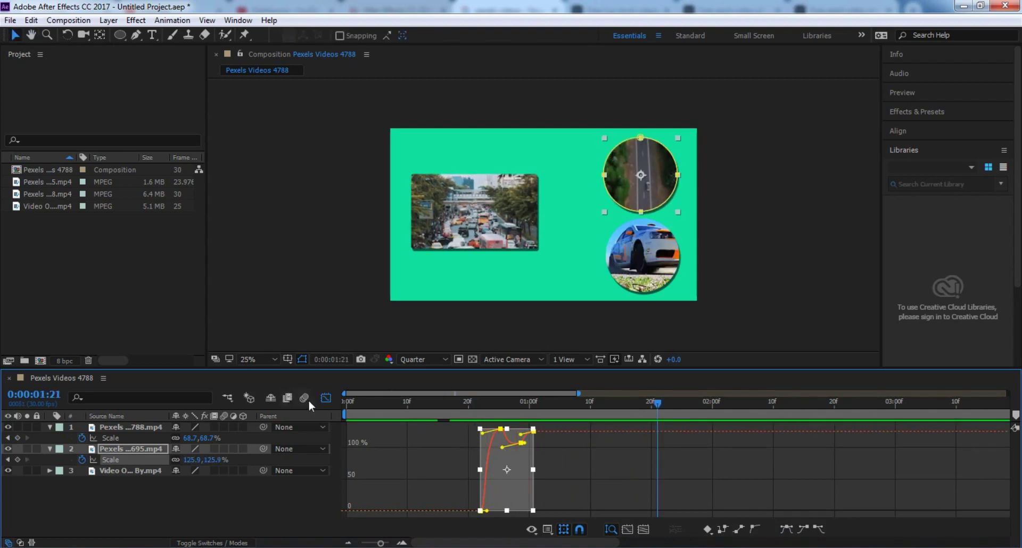
left_click(324, 399)
Delay the lower circle clip and key its Scale at 0% where it starts
left_click(491, 471)
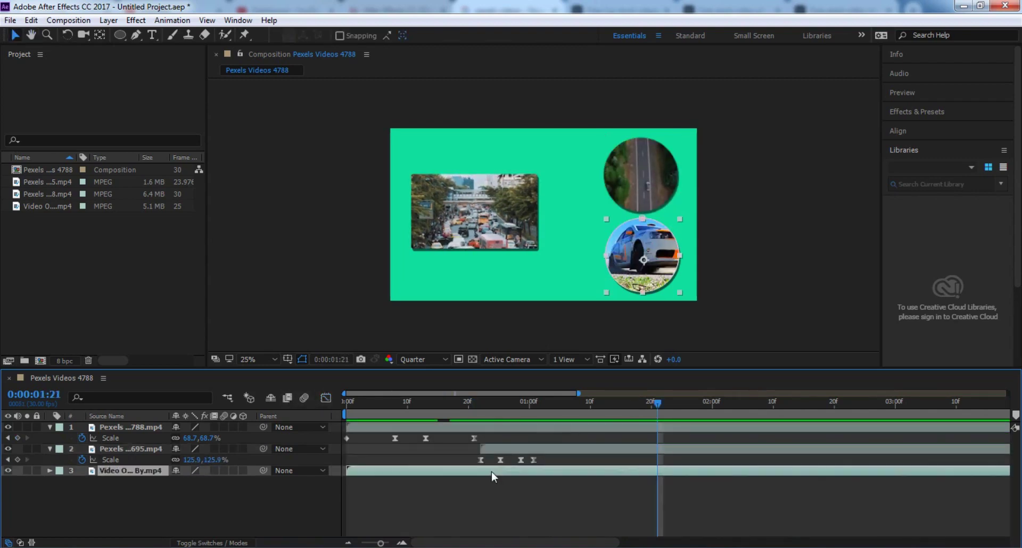
left_click_drag(364, 476, 554, 488)
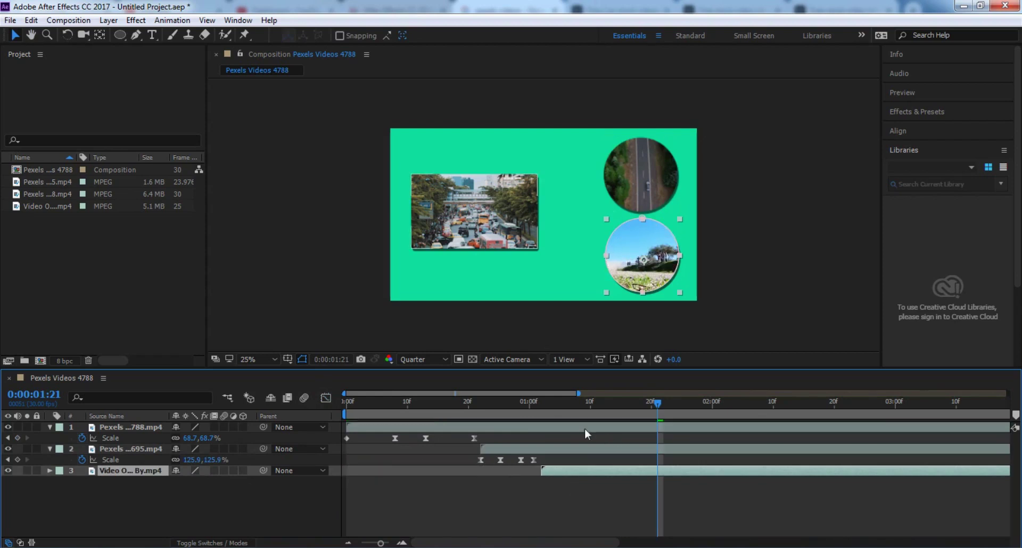
left_click_drag(548, 410, 543, 409)
key("s")
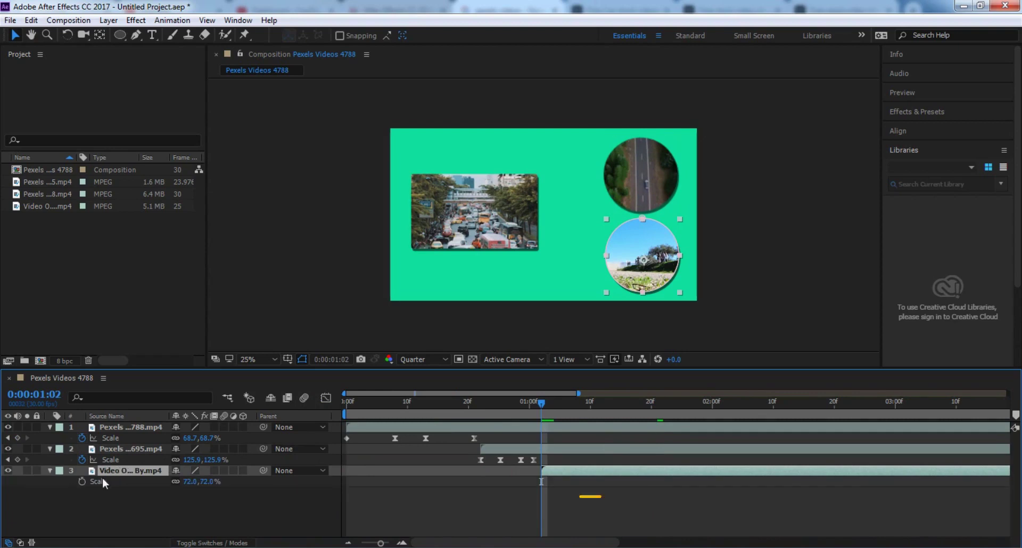
left_click(81, 481)
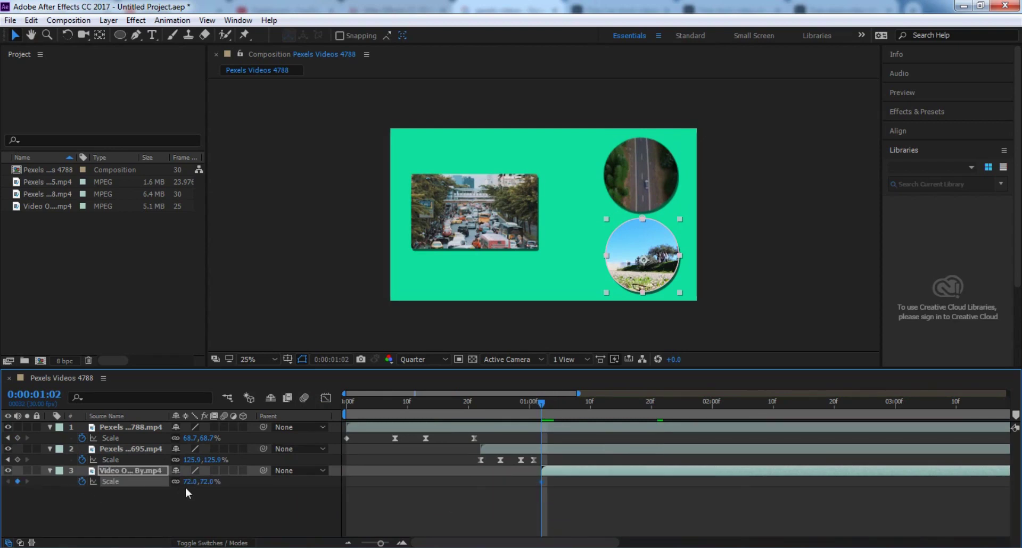
left_click(189, 481)
type("0")
key("Return")
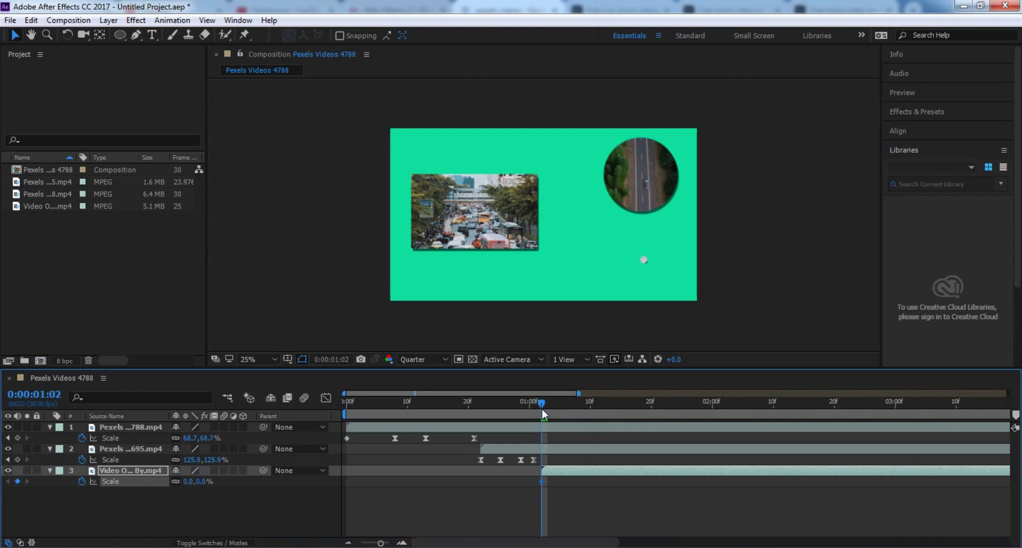
Add Scale keyframes of 79%, 68% and 72% a couple of frames apart, then preview
left_click_drag(542, 407, 555, 408)
left_click(202, 481)
type("79")
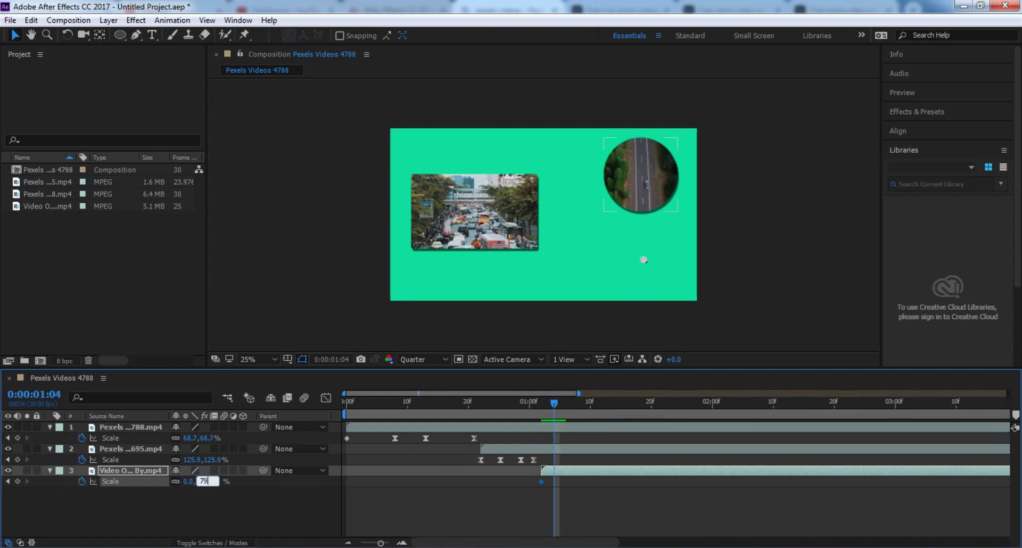
key("Return")
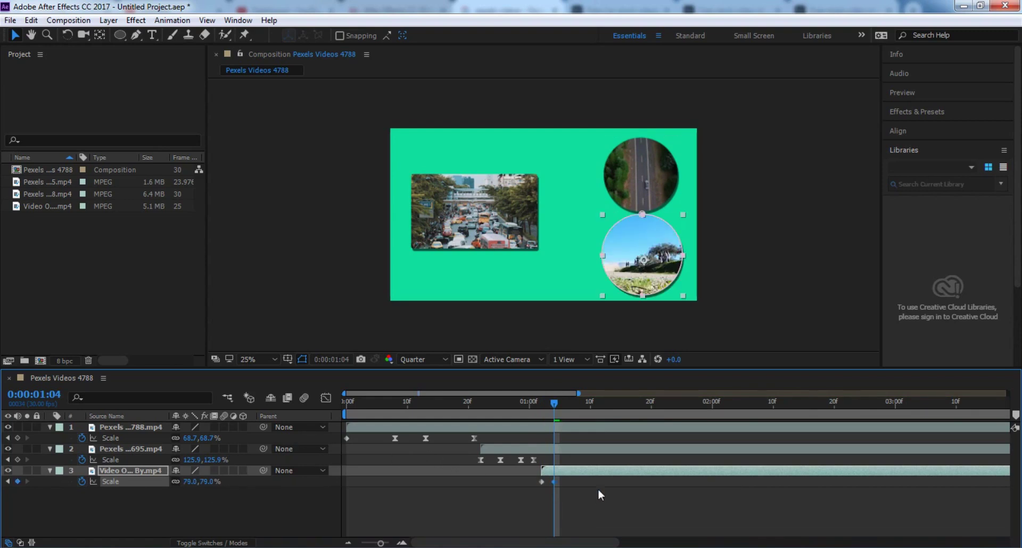
left_click_drag(553, 405, 566, 406)
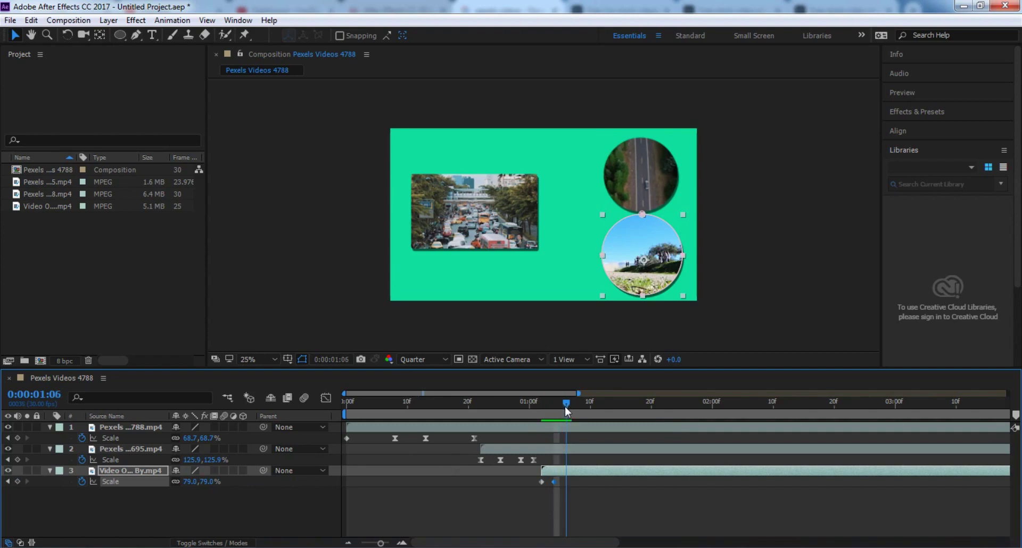
left_click(211, 481)
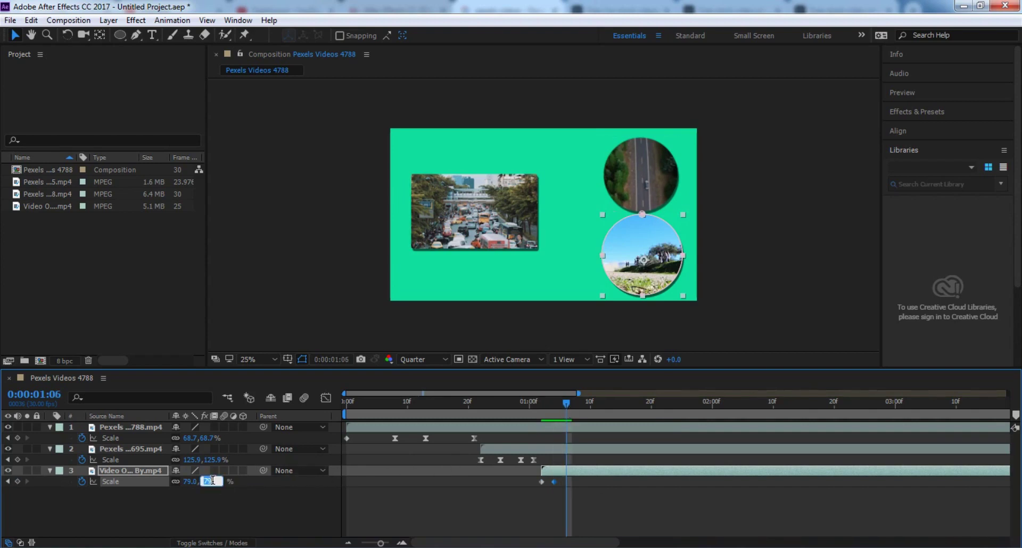
type("68")
key("Return")
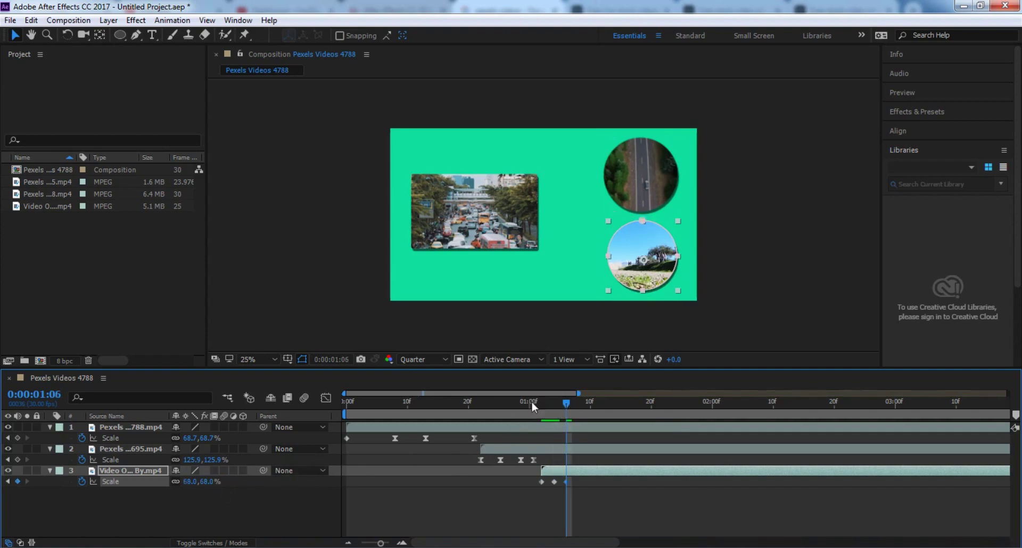
left_click_drag(567, 403, 579, 404)
left_click(210, 482)
type("72")
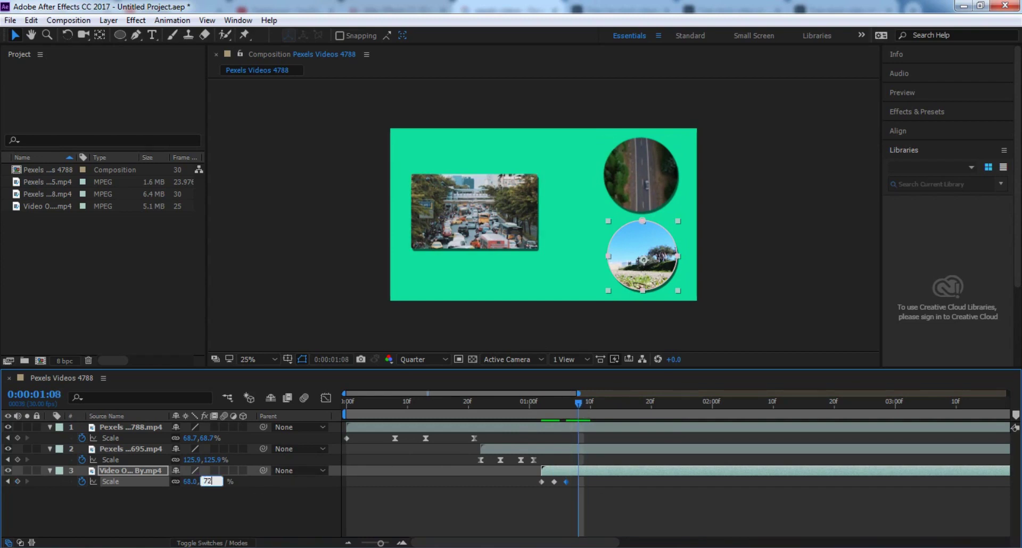
key("Return")
key("space")
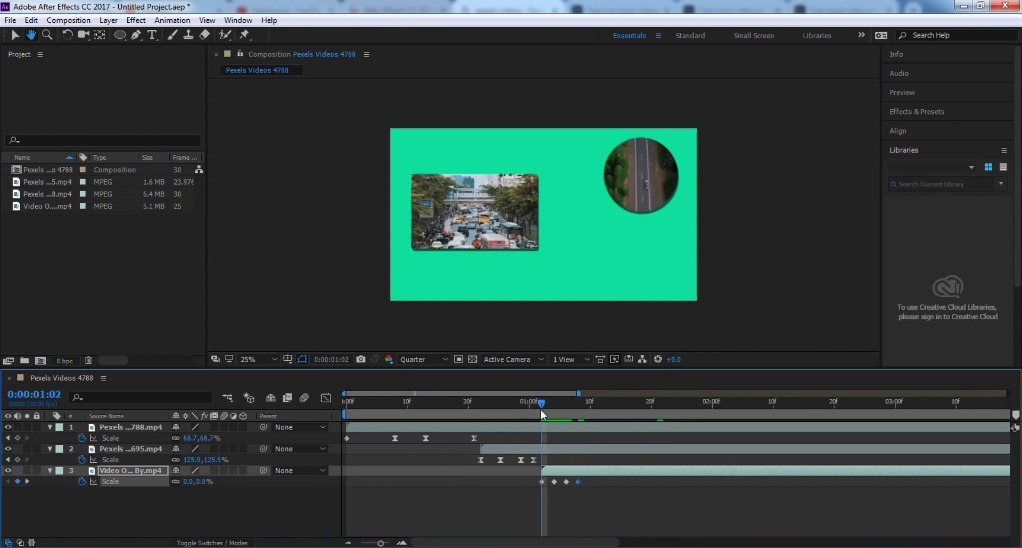
Drag layer 2's later Scale keyframes rightward, then preview the top circle from its start
left_click(533, 450)
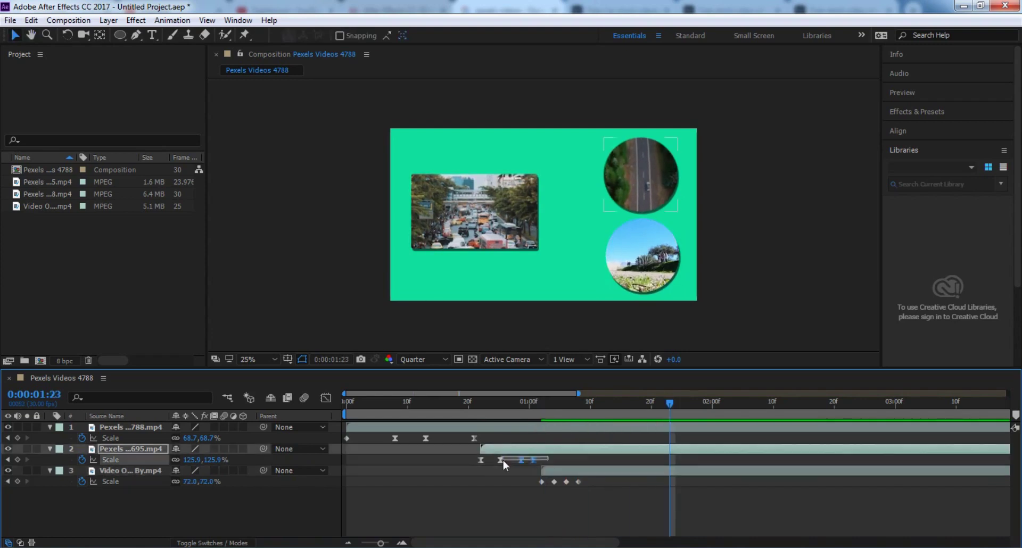
mouse_move(534, 460)
left_mouse_down()
mouse_move(554, 459)
mouse_move(503, 461)
mouse_move(578, 460)
mouse_move(528, 461)
left_mouse_up()
left_click(520, 460)
left_click(535, 459)
key("i")
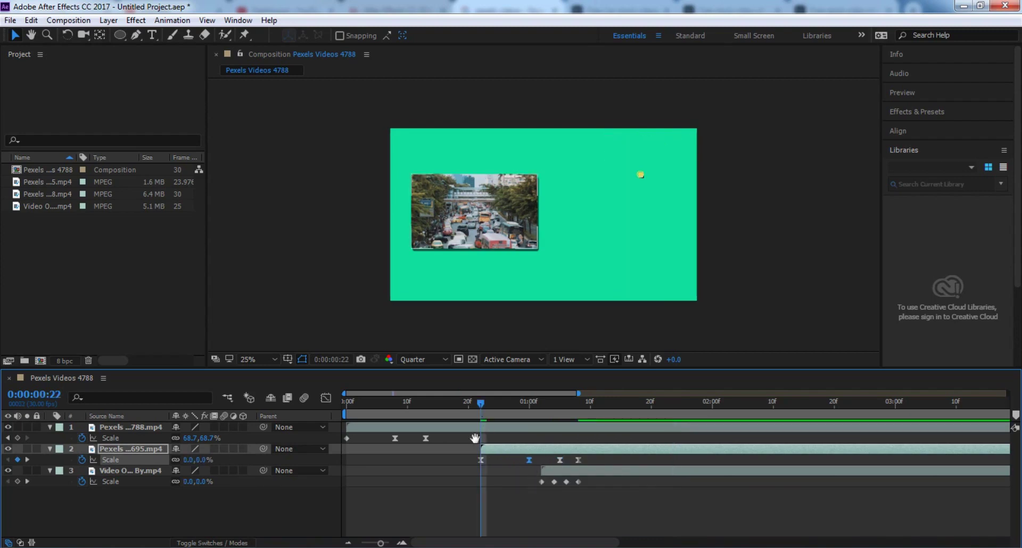
key("space")
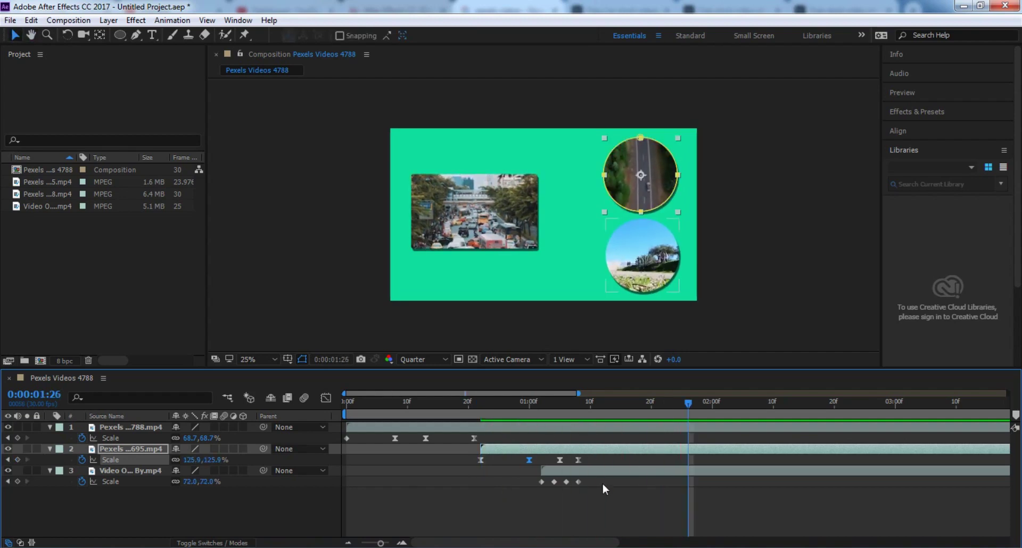
Apply Easy Ease to layer 3's Scale keyframes in the Graph Editor and reshape their bezier handles
left_click_drag(603, 487, 523, 479)
left_click(326, 398)
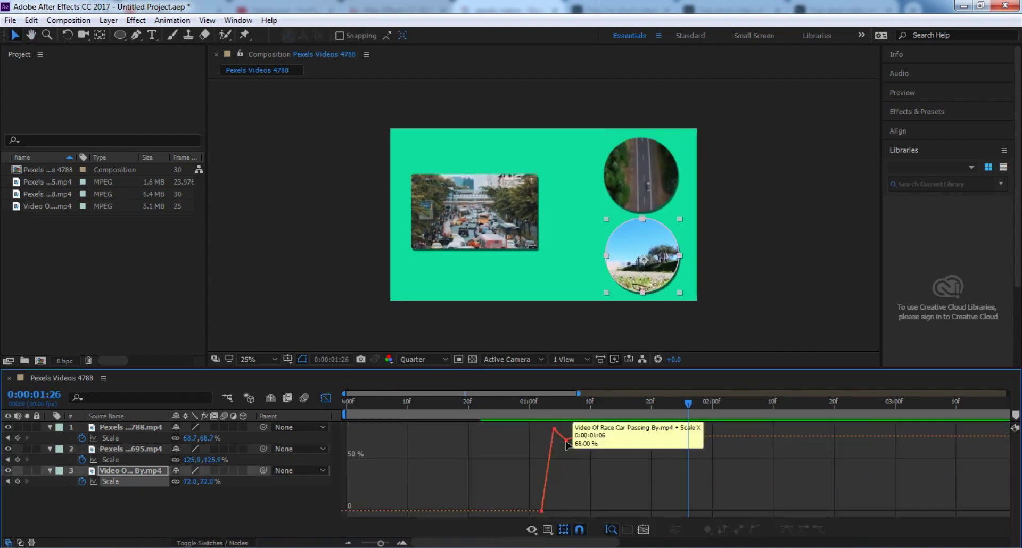
left_click_drag(489, 428, 613, 512)
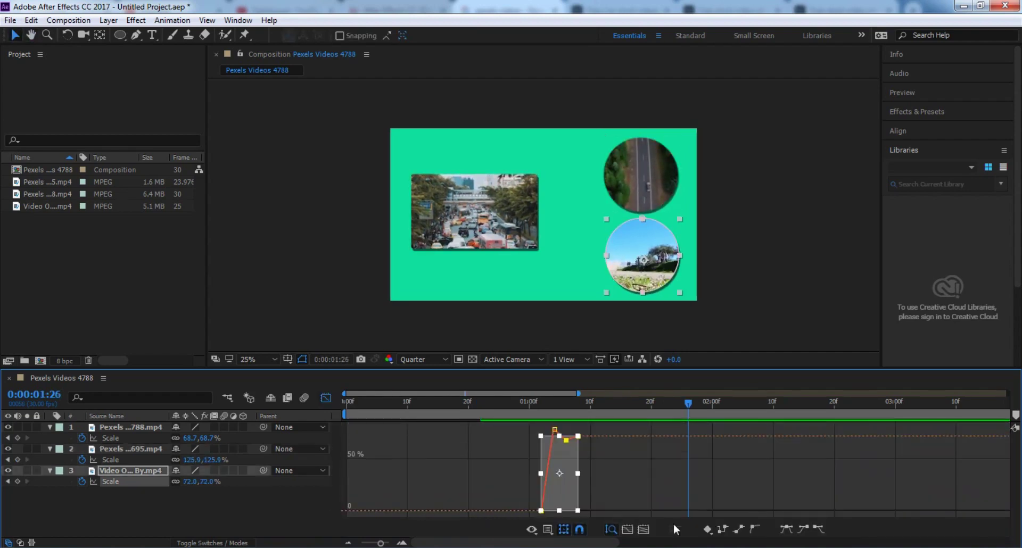
left_click(786, 530)
left_click_drag(580, 435, 615, 439)
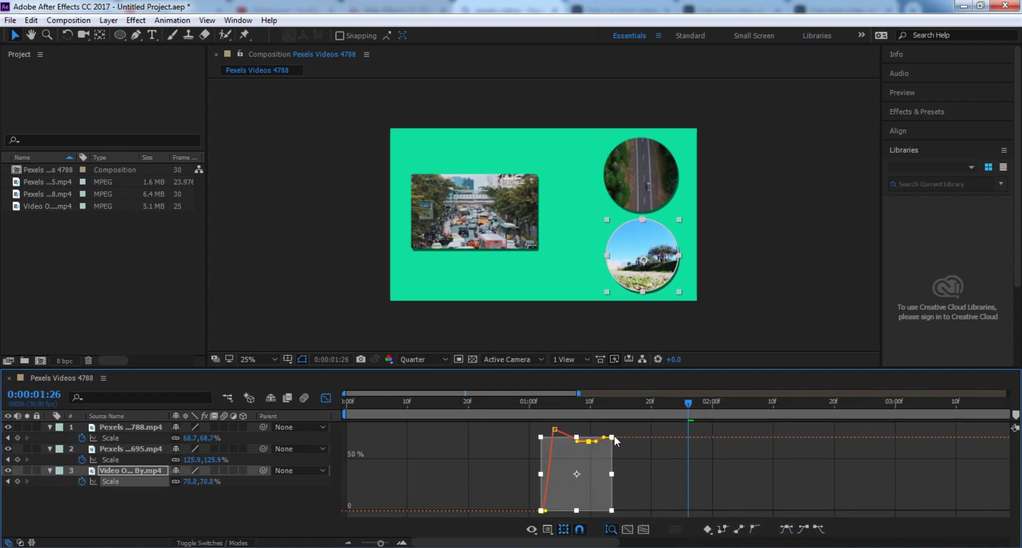
left_click_drag(577, 441, 573, 449)
left_click(785, 529)
left_click(555, 431)
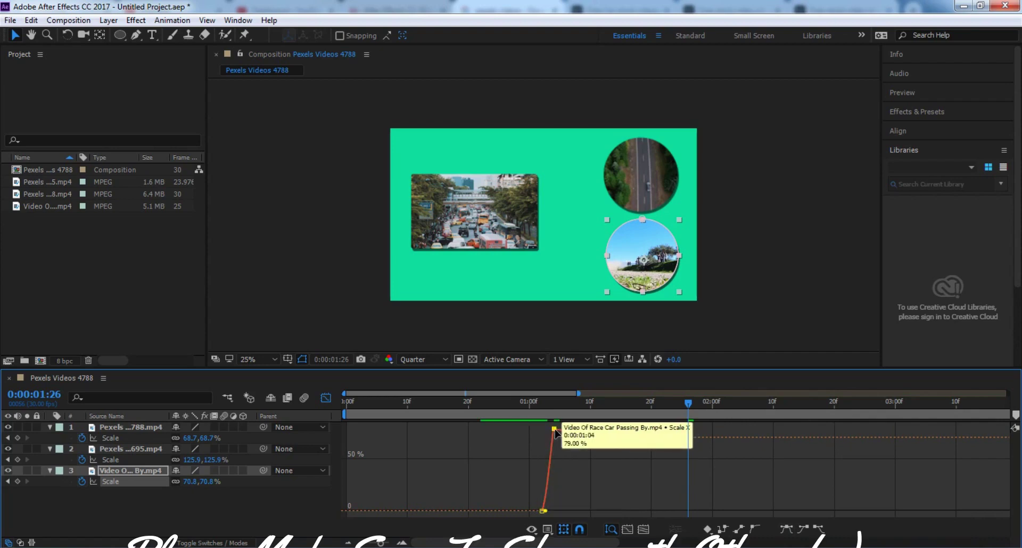
left_click(542, 512)
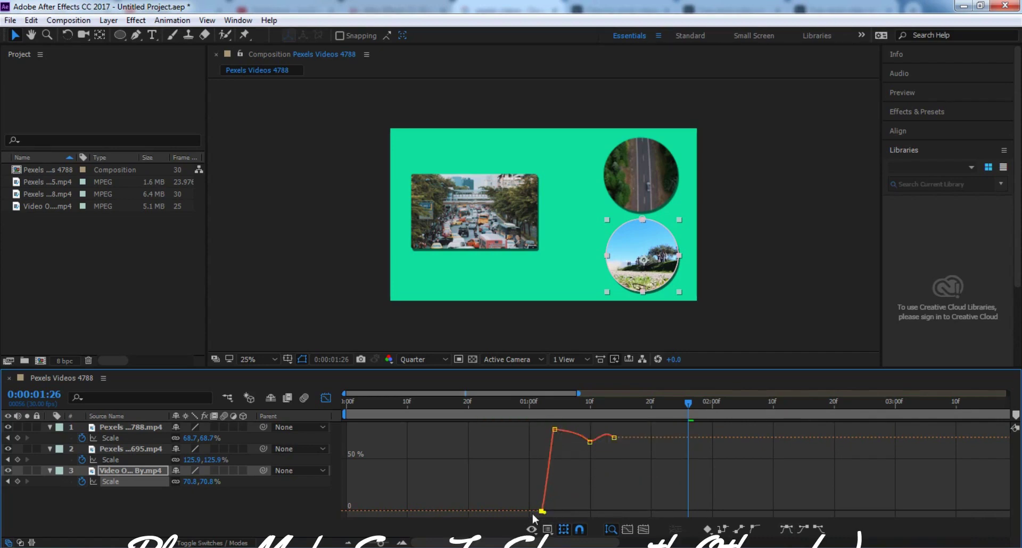
left_click_drag(542, 512, 553, 515)
left_click(530, 417)
key("space")
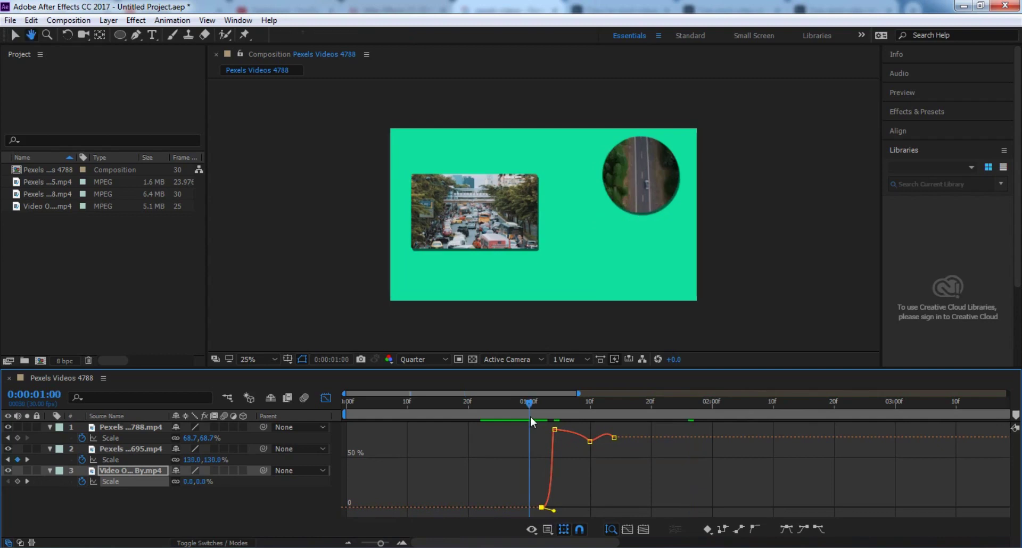
key("space")
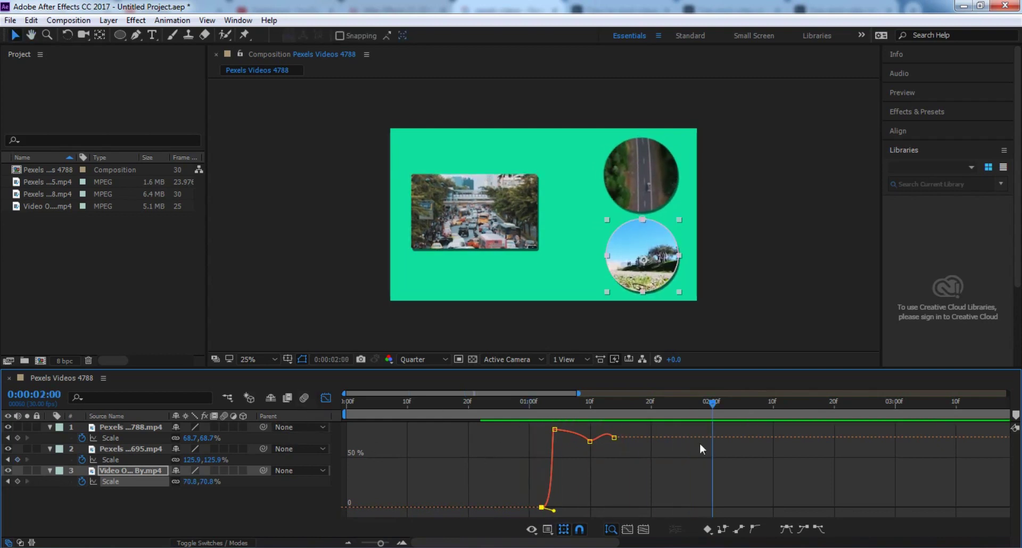
Raise the last Scale keyframe to 79% and preview the result
left_click(590, 442)
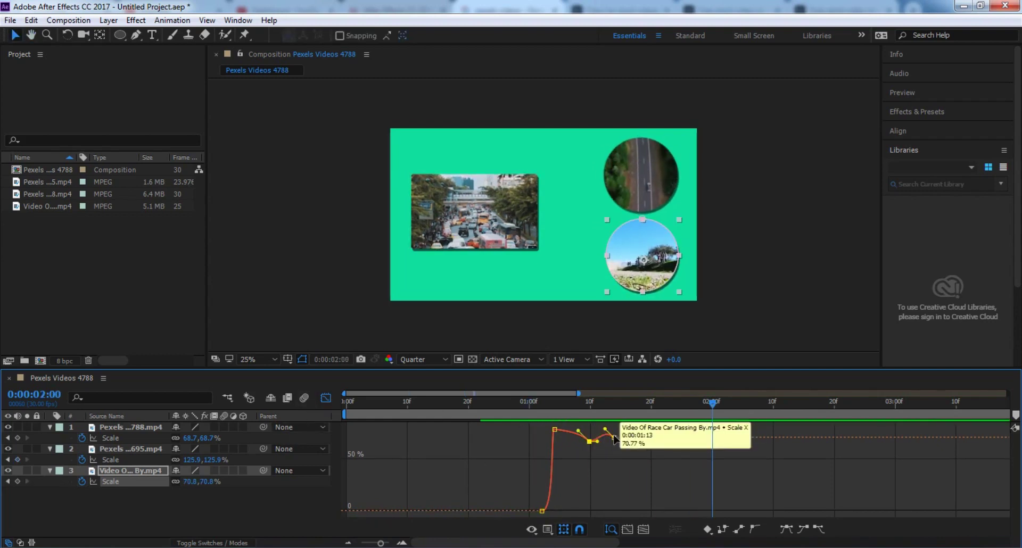
left_click_drag(614, 437, 610, 432)
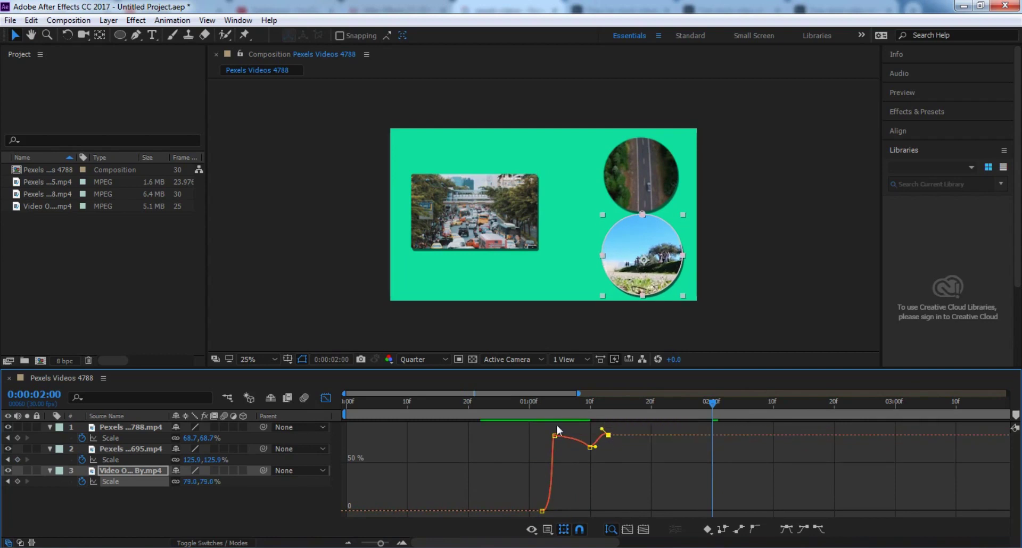
left_click(544, 413)
key("space")
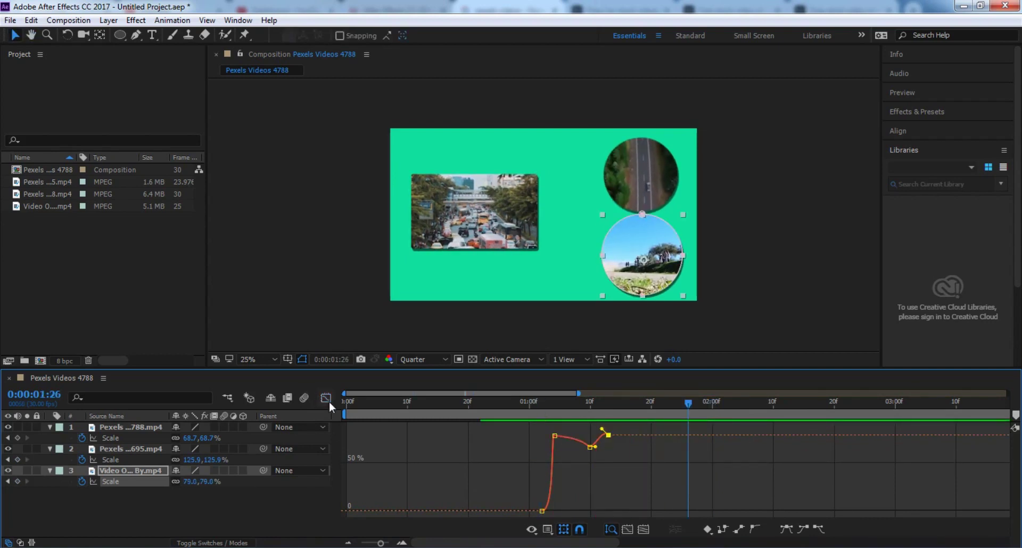
Re-ease the top Scale keyframes and lengthen their incoming handles for a sharper pop, reviewing to 1:26
left_click(328, 400)
left_click_drag(617, 478, 509, 480)
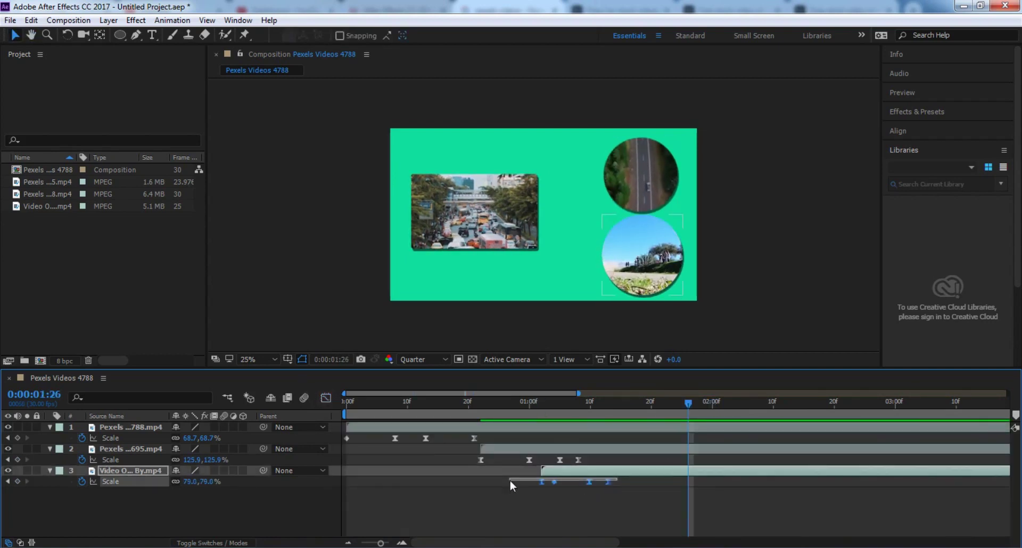
key("shift+F3")
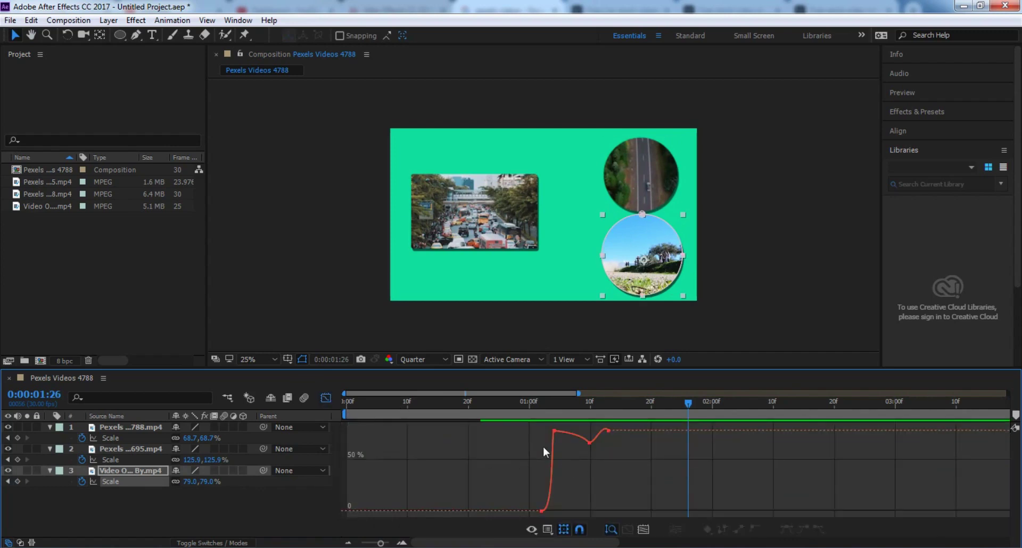
left_click_drag(495, 422, 615, 471)
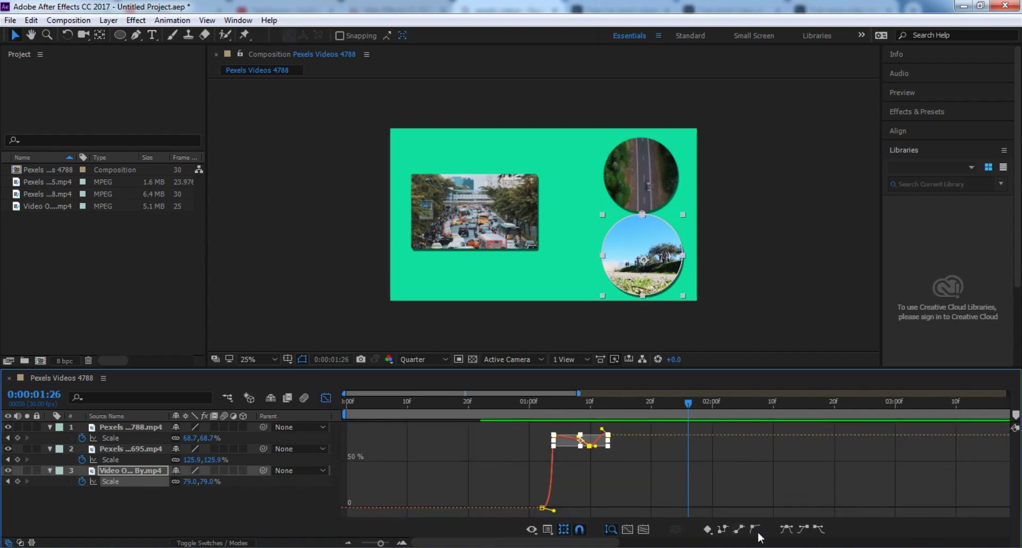
left_click(788, 529)
mouse_move(549, 428)
left_mouse_down()
mouse_move(525, 435)
mouse_move(546, 479)
left_mouse_up()
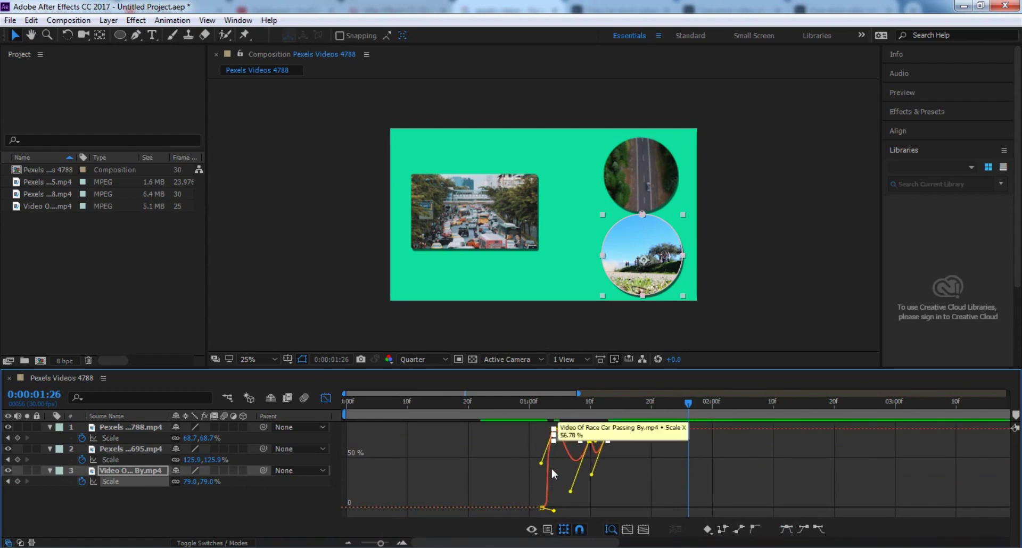
left_click(541, 413)
left_click_drag(541, 413, 688, 413)
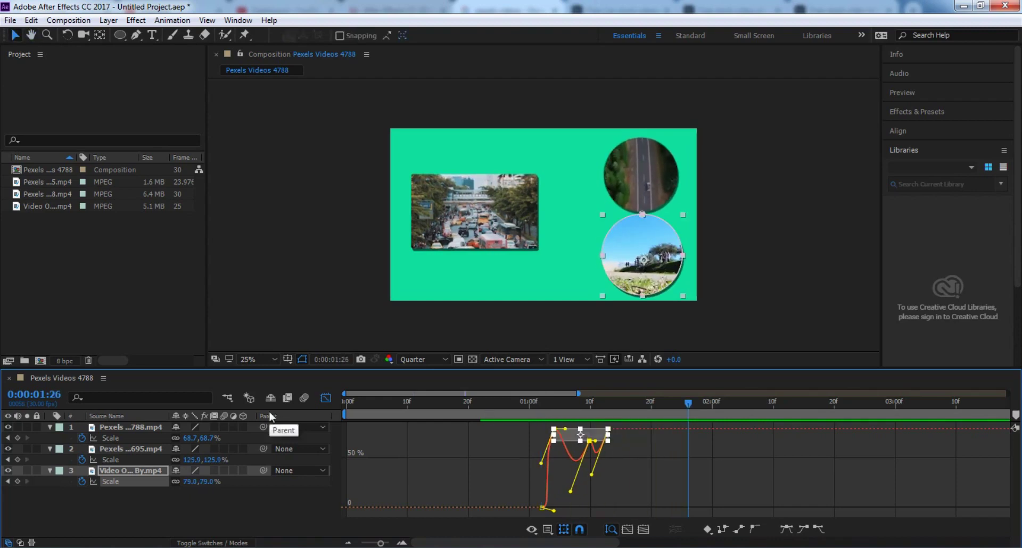
Move layer 3's second and last Scale keyframes slightly later and preview
left_click(326, 397)
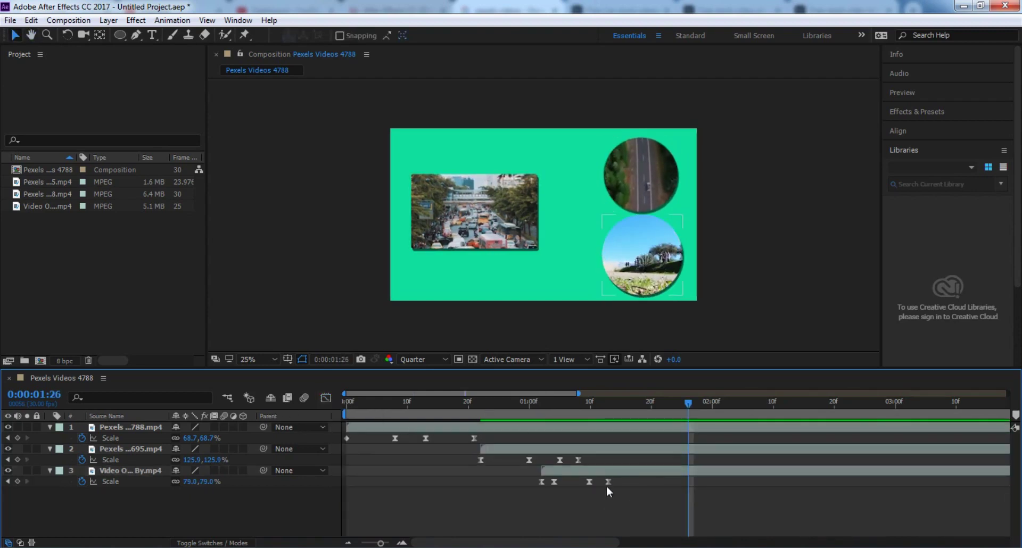
mouse_move(610, 481)
left_mouse_down()
mouse_move(645, 482)
mouse_move(621, 482)
left_mouse_up()
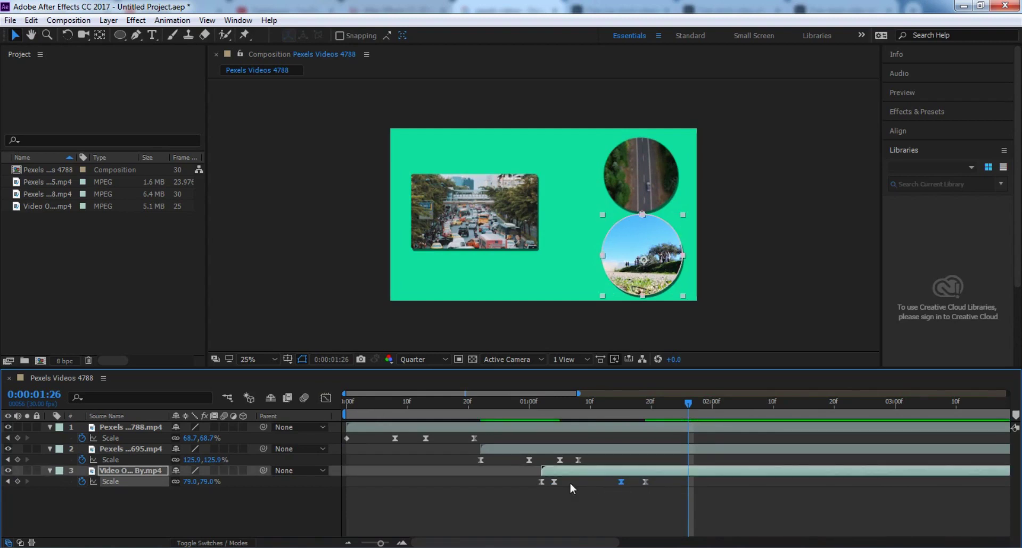
left_click_drag(557, 482, 567, 482)
left_click(541, 409)
key("space")
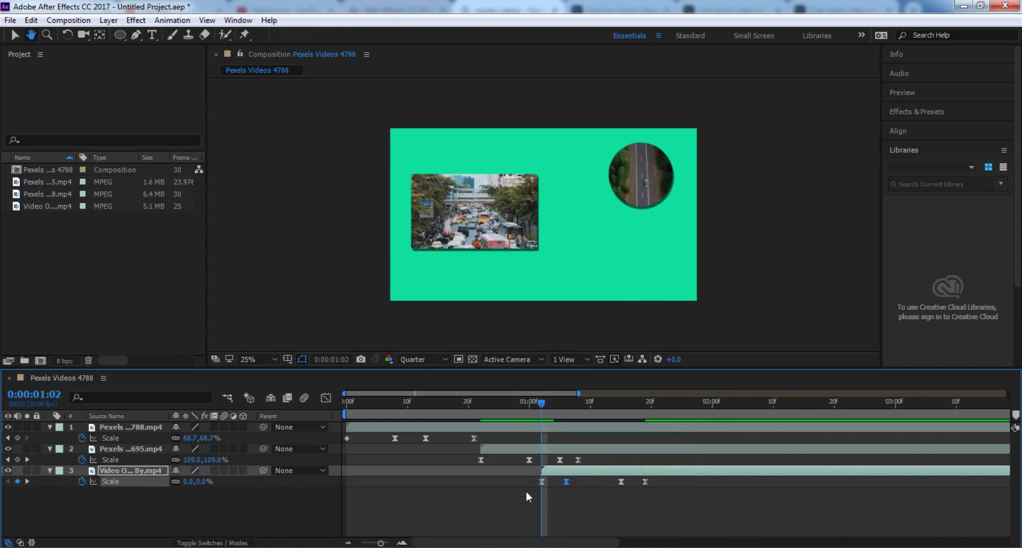
Shift the third clip with its keyframes later, zoom out to all ten seconds, and preview from the start
left_click_drag(560, 474, 603, 471)
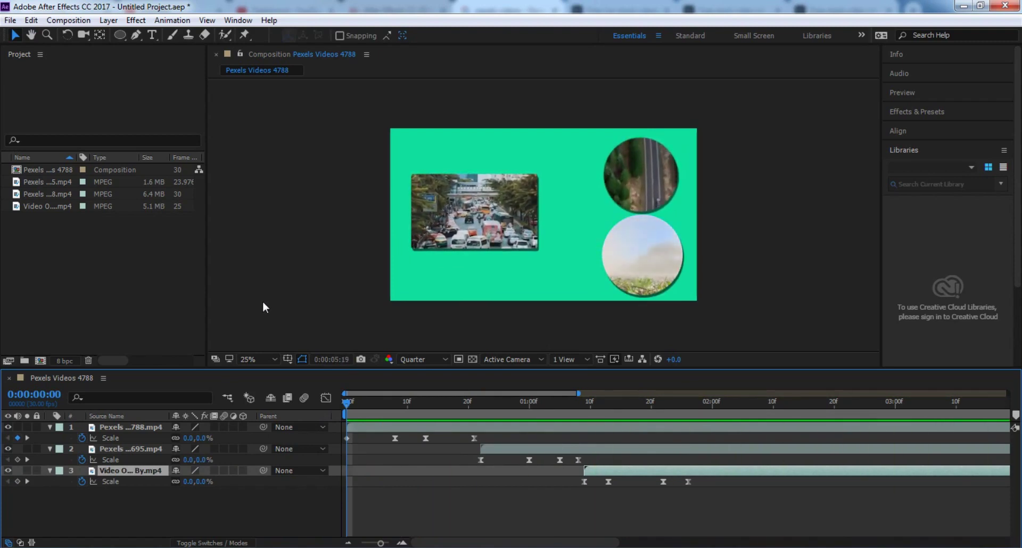
key("space")
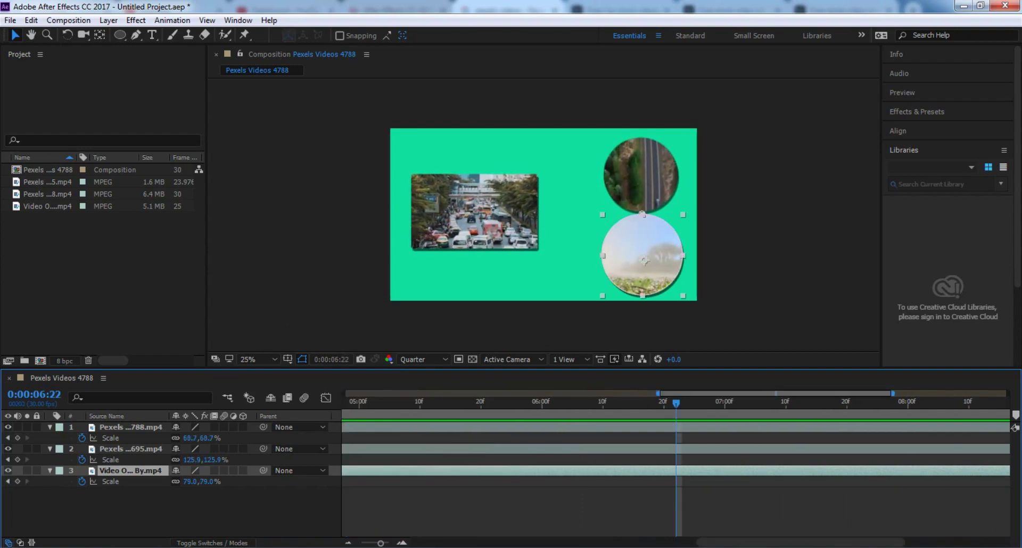
left_click_drag(822, 406, 288, 411)
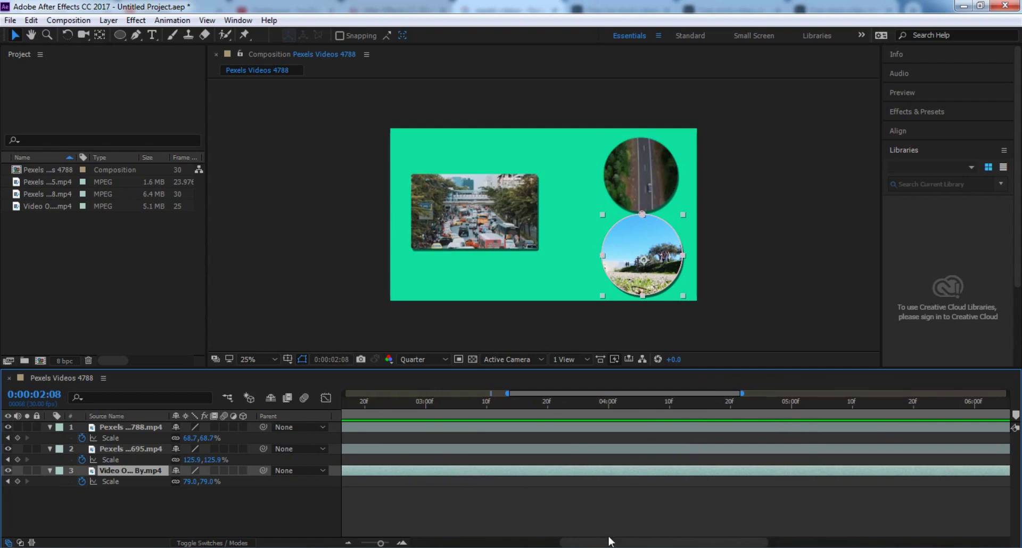
left_click_drag(609, 542, 479, 542)
left_click_drag(380, 543, 333, 540)
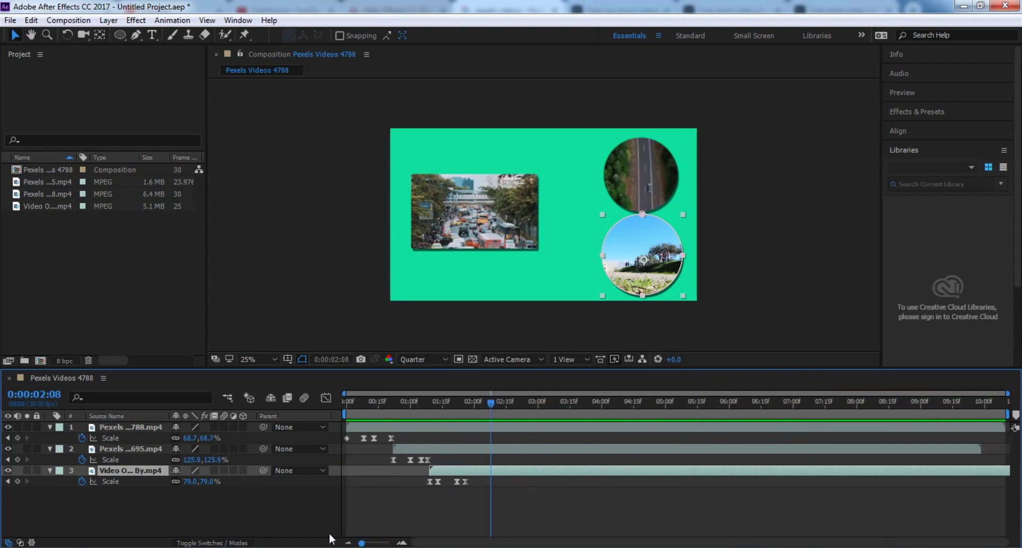
left_click(344, 413)
key("space")
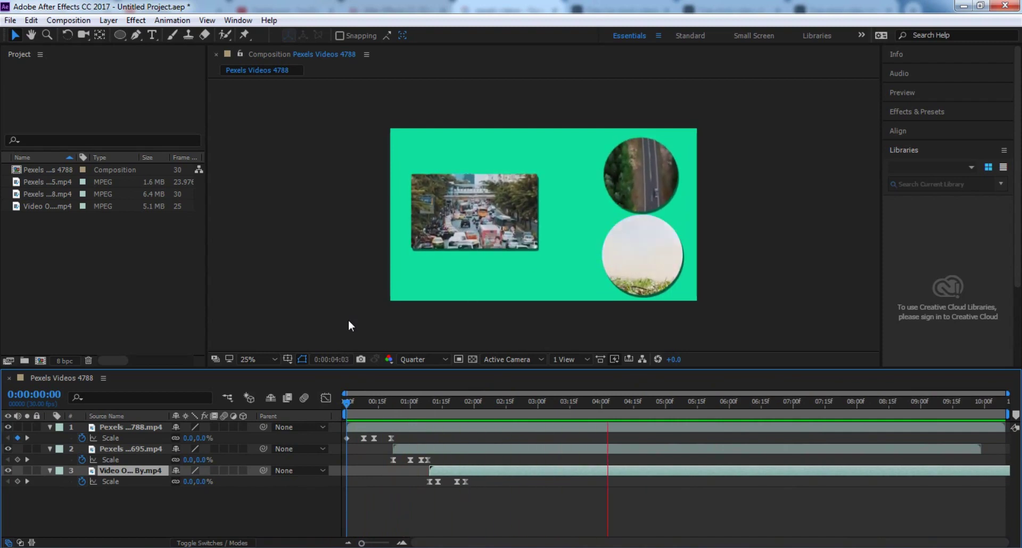
key("space")
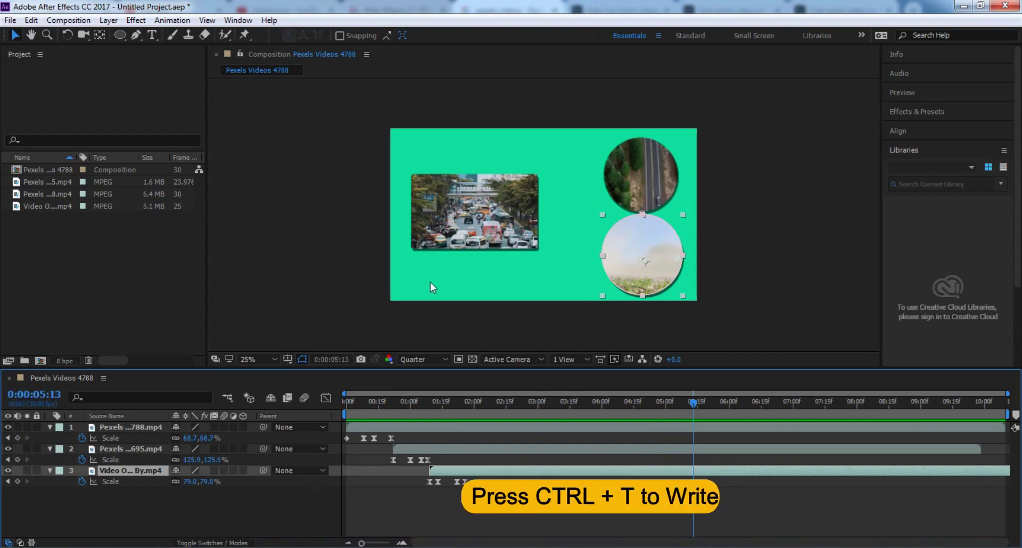
Create the title 'This is how you can animate Layer Masks', center its anchor and move it to the top
key("ctrl+t")
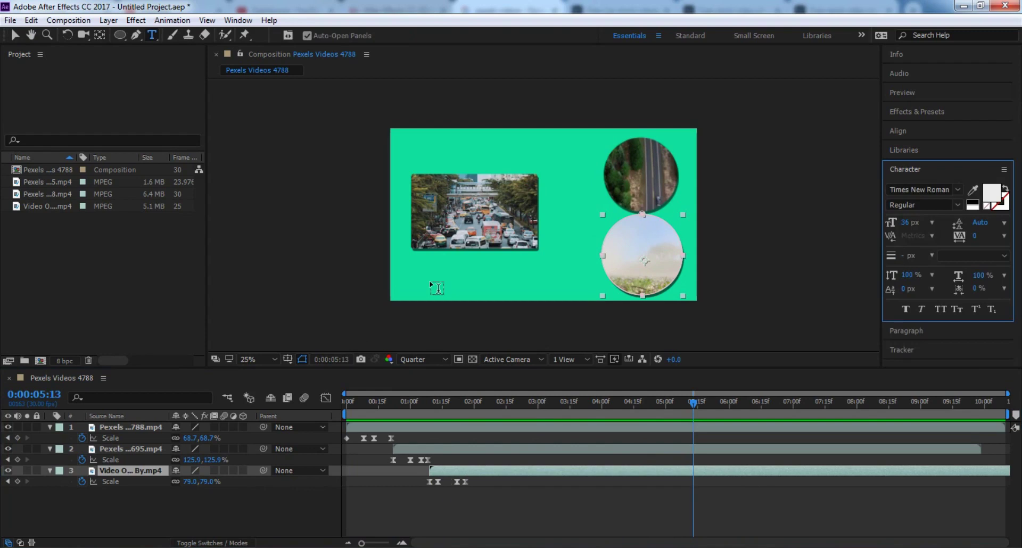
left_click(432, 284)
type("This is how you ca")
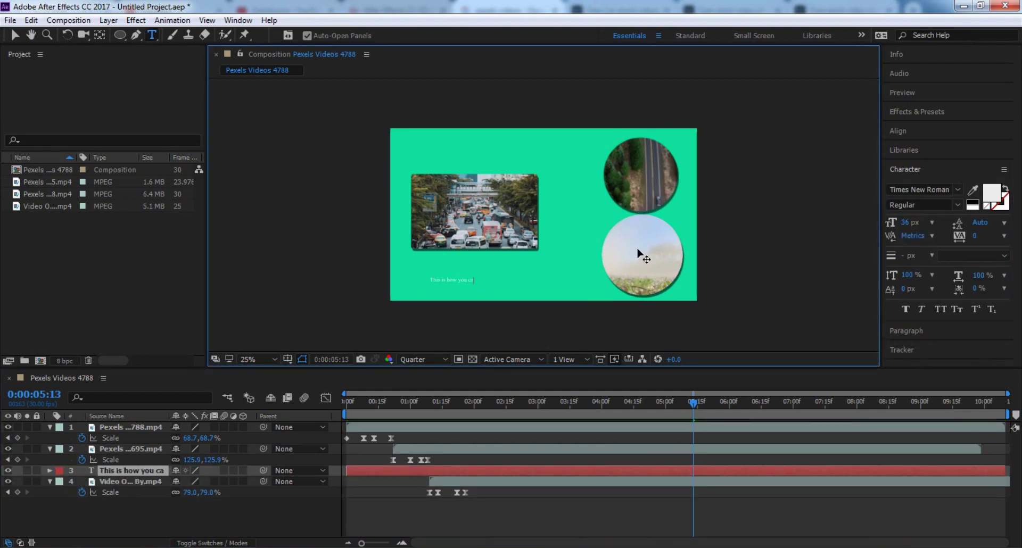
type("n anik")
key("BackSpace")
type("mate Layer")
type(" Ma")
type("sks")
left_click(15, 35)
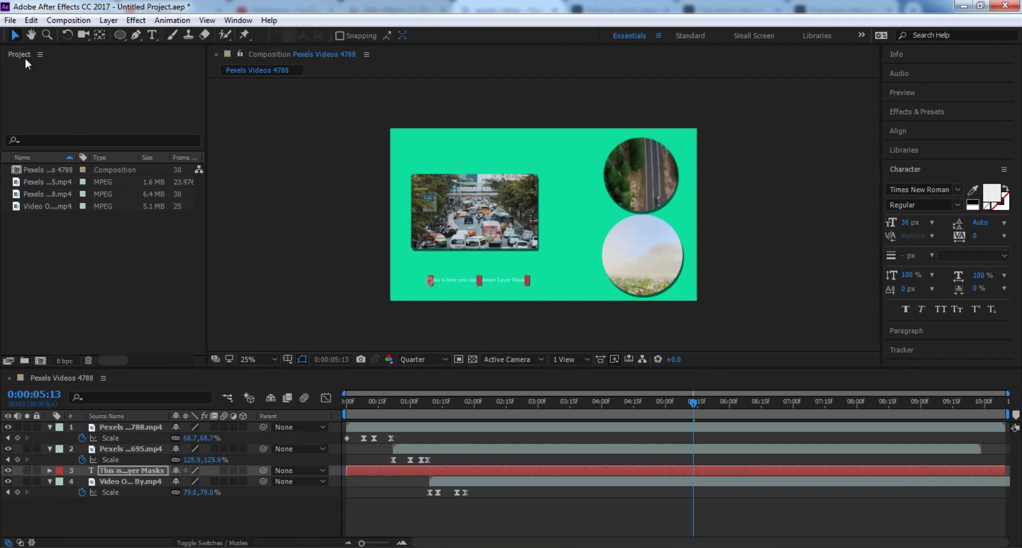
key("ctrl+alt+Home")
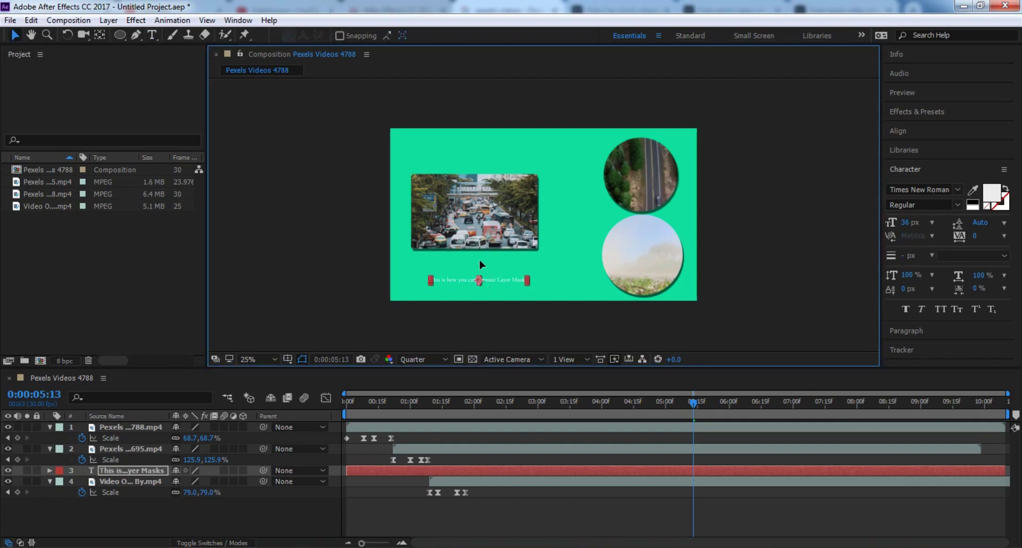
left_click_drag(486, 280, 499, 140)
Make the title dark red in Century Gothic Bold
left_click(986, 197)
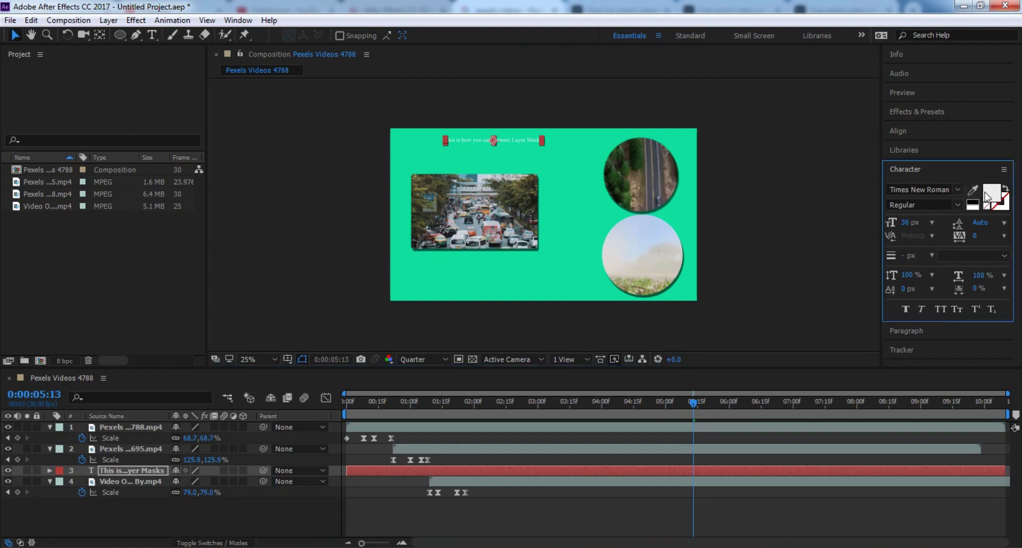
left_click(864, 194)
key("Return")
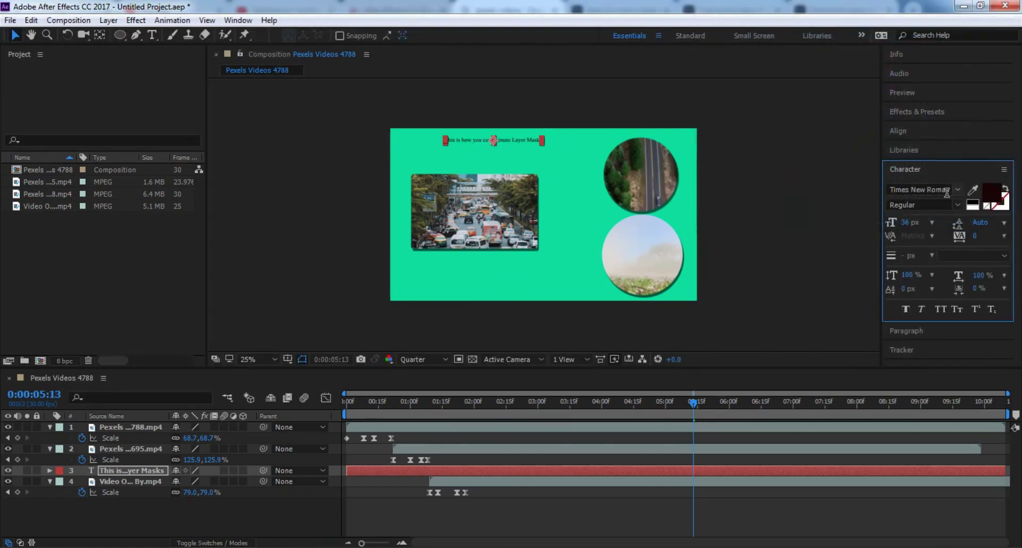
left_click(956, 190)
left_click(948, 187)
type("Century Gothic")
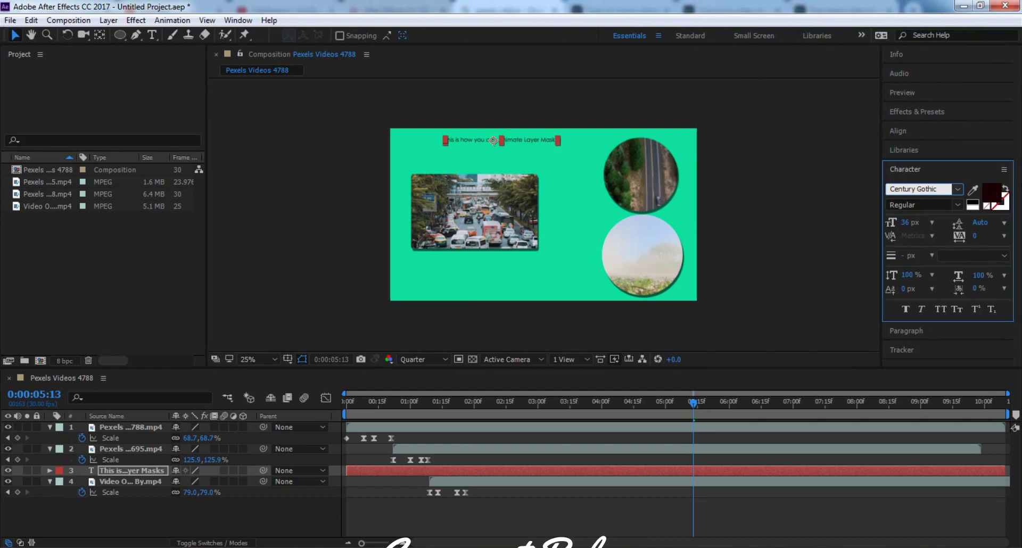
left_click(955, 202)
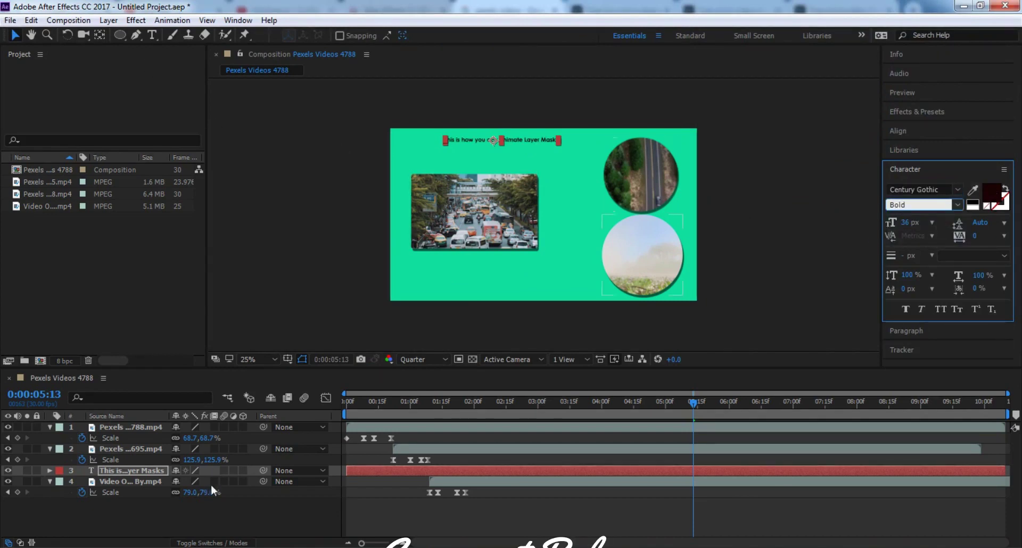
Scale the title to about 160% and nudge it slightly down and left
key("s")
left_click_drag(201, 482, 253, 484)
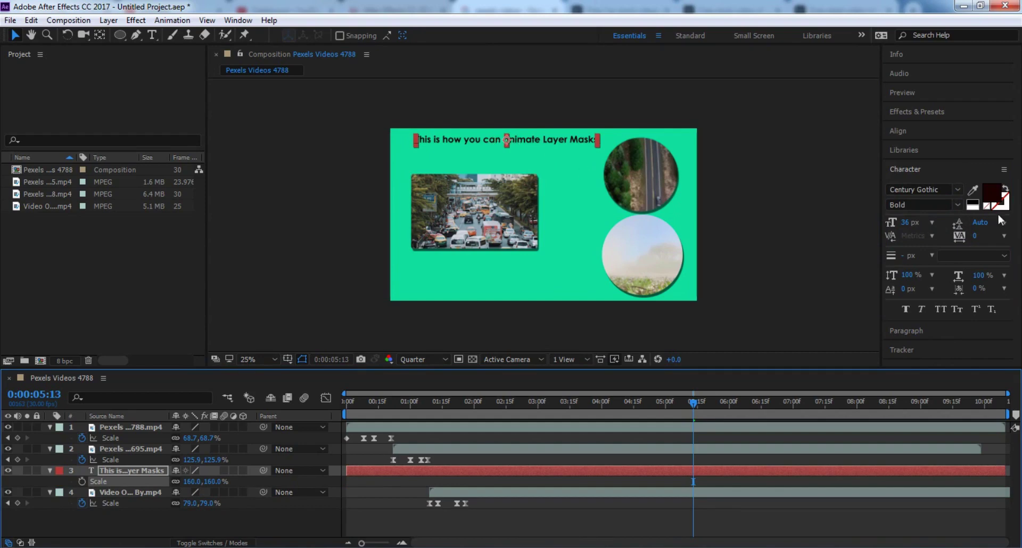
left_click_drag(508, 144, 502, 155)
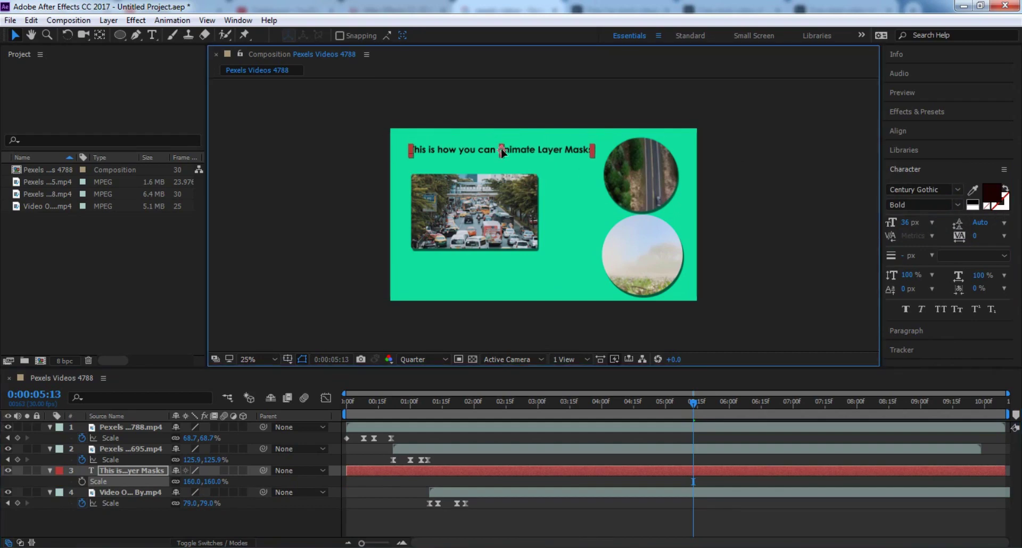
Search Effects & Presets for 'tex' and browse the Text preset folders
left_click(930, 113)
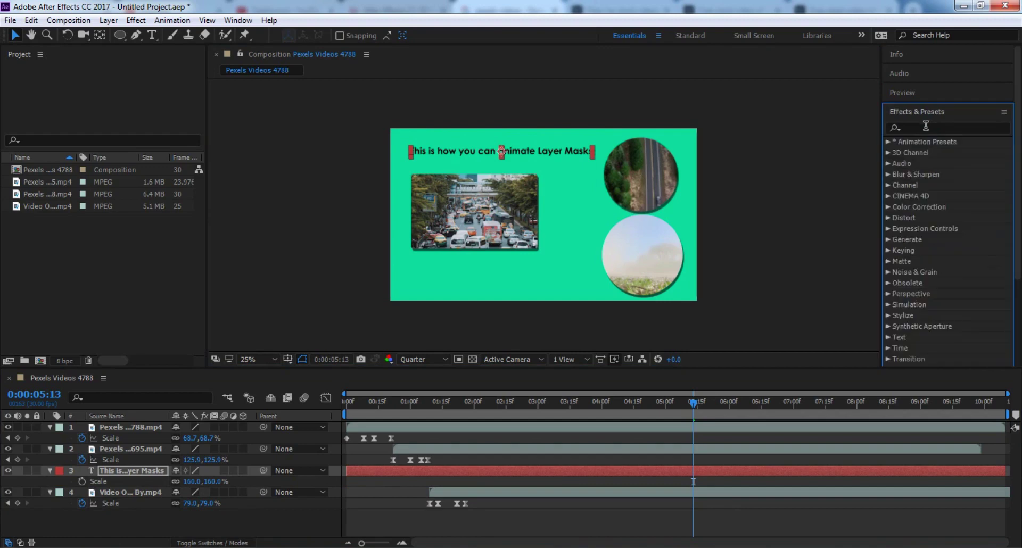
left_click(925, 128)
type("tex")
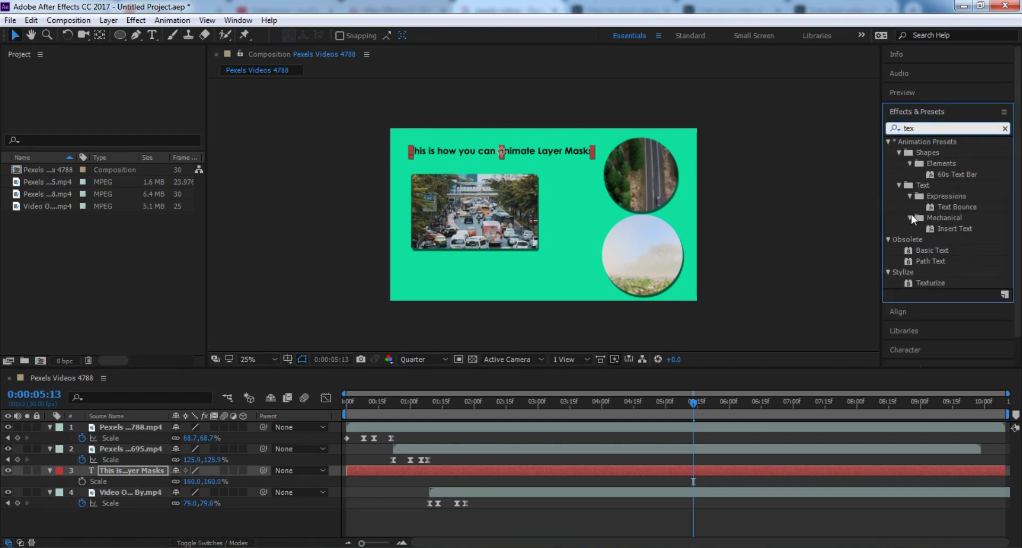
left_click(899, 185)
left_click(908, 195)
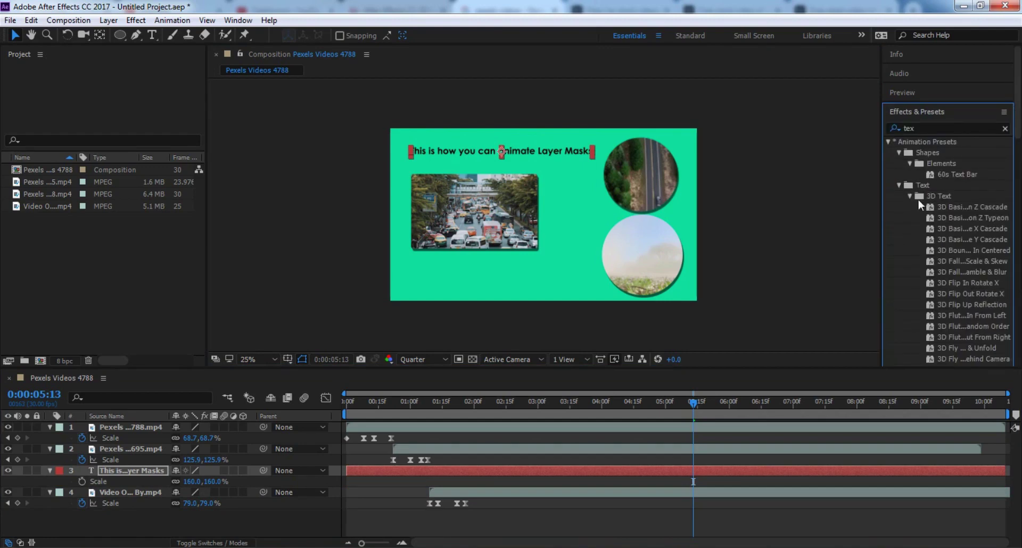
left_click(947, 229)
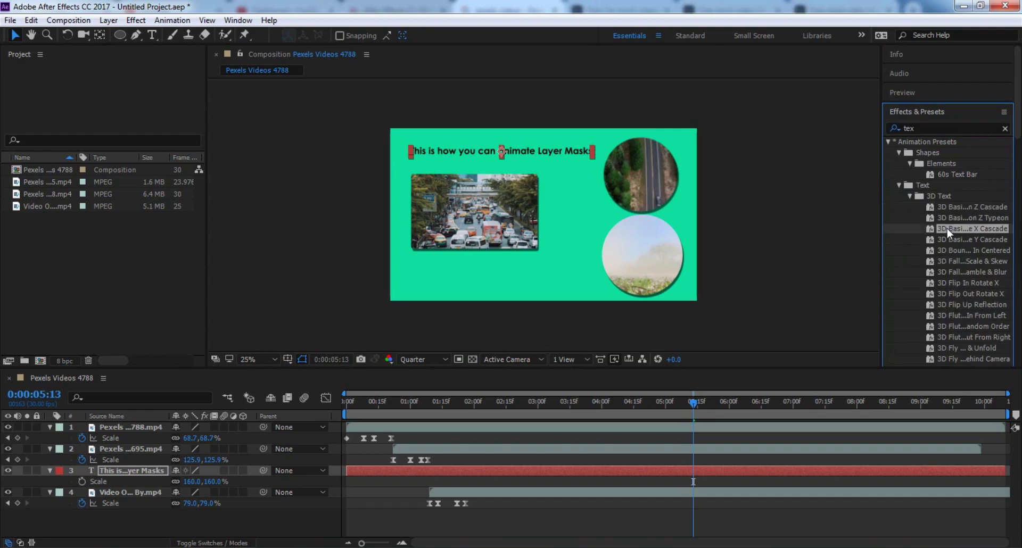
left_click(911, 194)
scroll(949, 286, "down", 4)
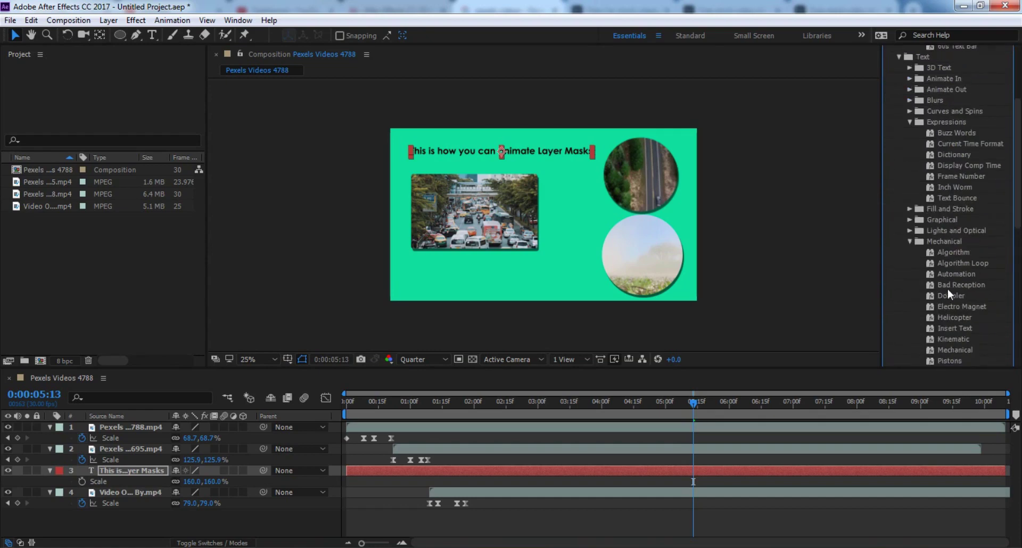
scroll(914, 214, "down", 8)
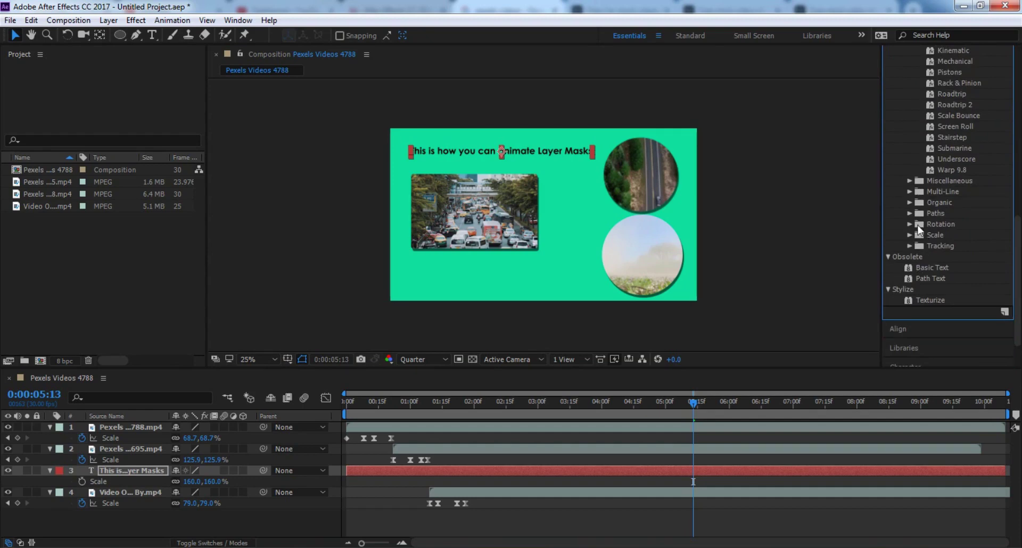
scroll(917, 224, "up", 8)
scroll(940, 147, "up", 3)
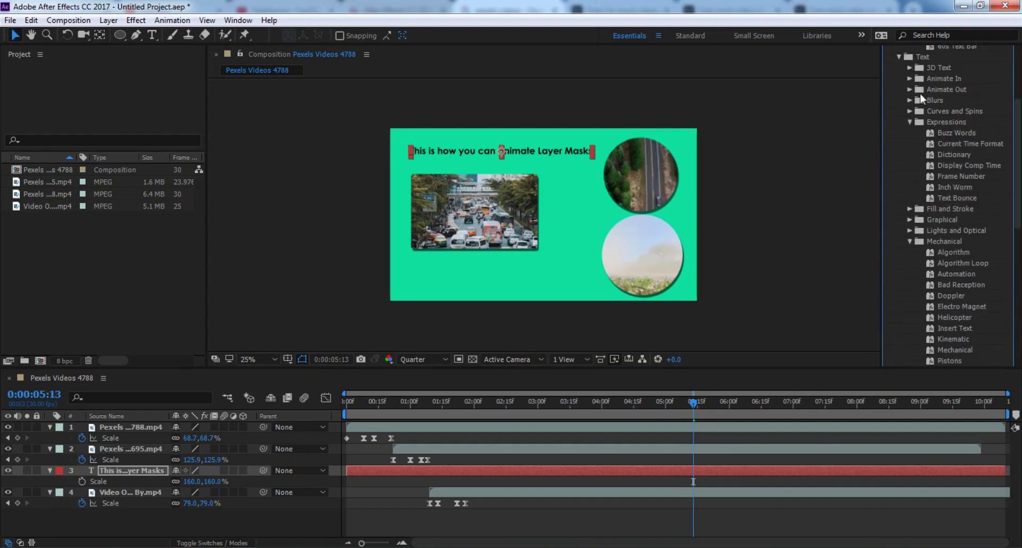
Drag Animate In > Drop In By Character onto the title layer
left_click(909, 79)
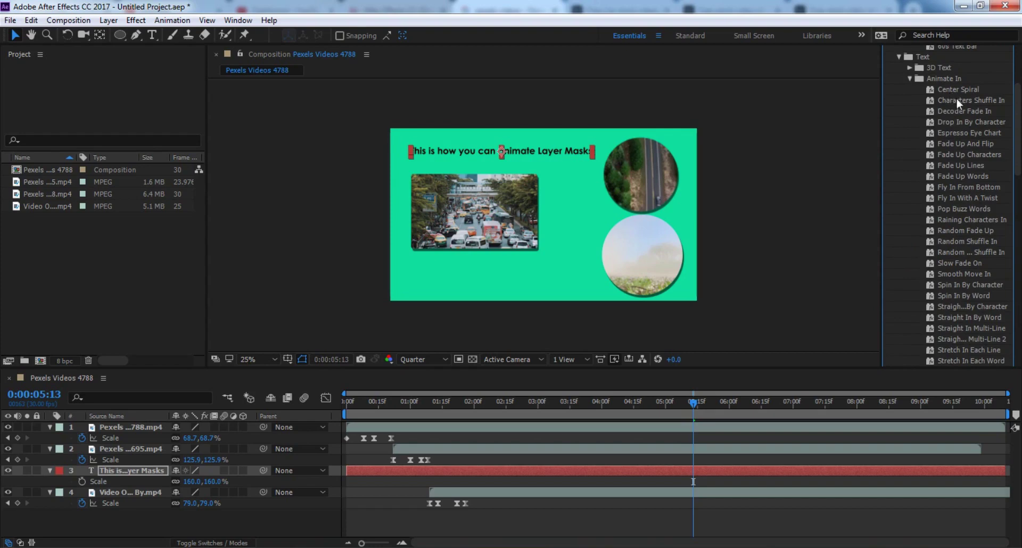
left_click(957, 112)
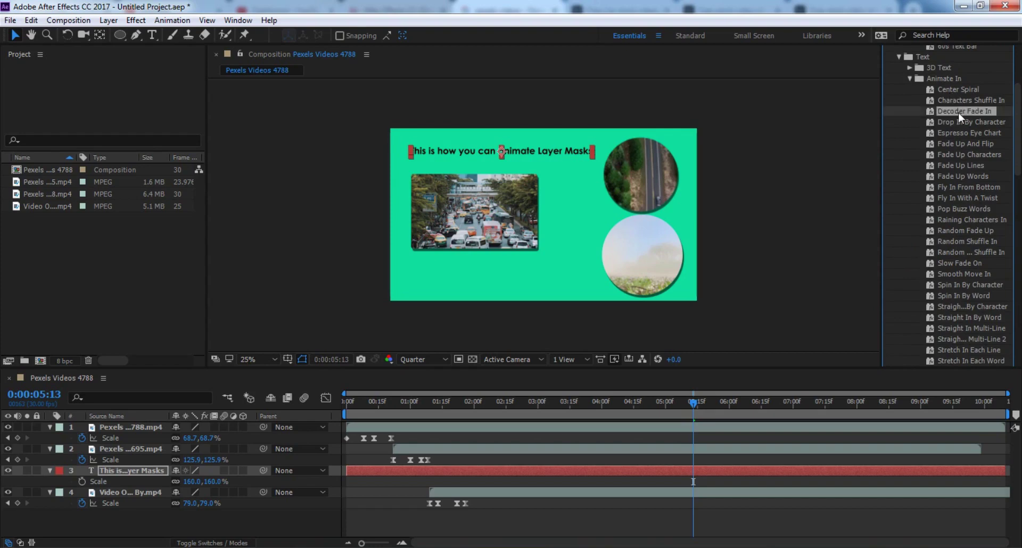
left_click(953, 124)
left_click_drag(954, 124, 502, 155)
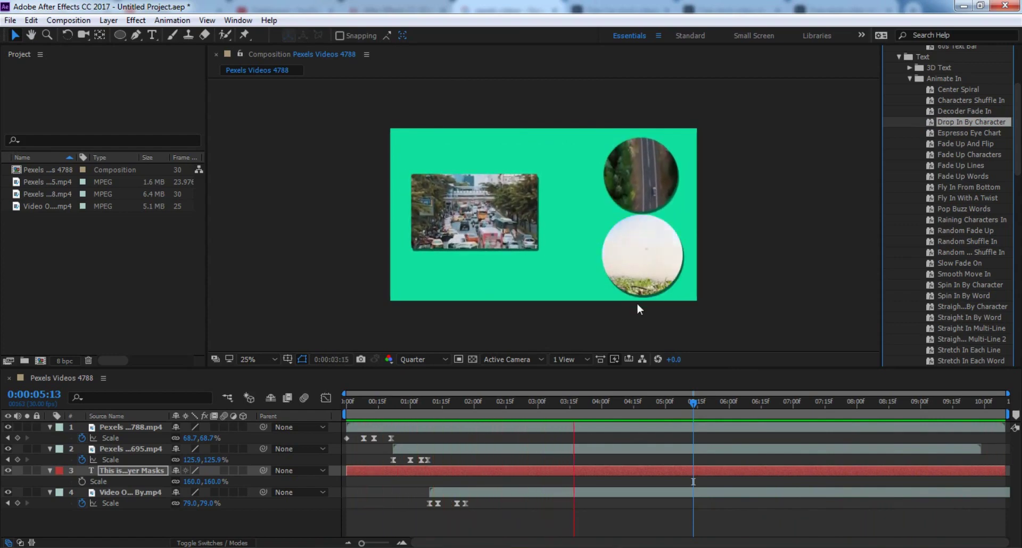
Restart the preview to watch 'This is how you can animate Layer Masks' build letter by letter
key("space")
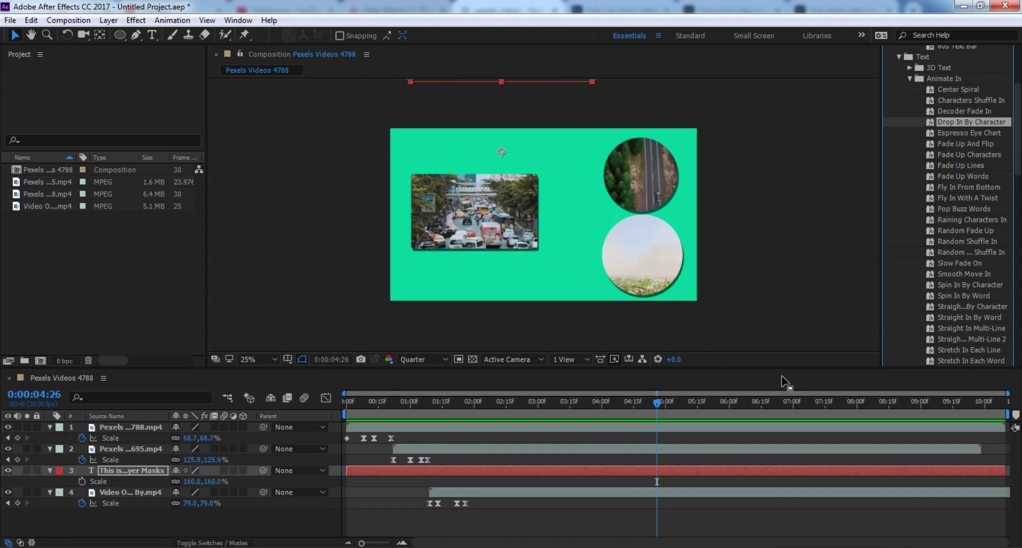
key("space")
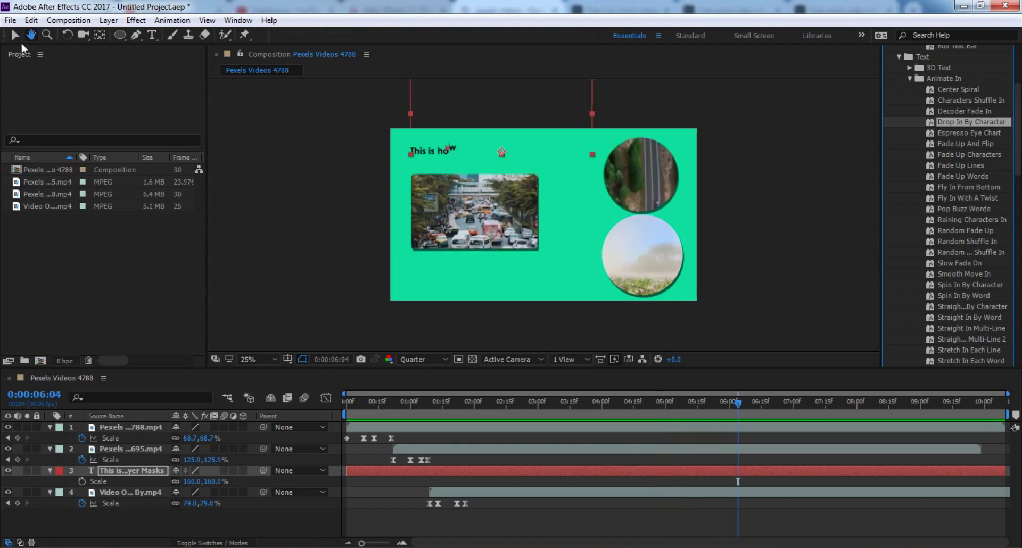
left_click(15, 36)
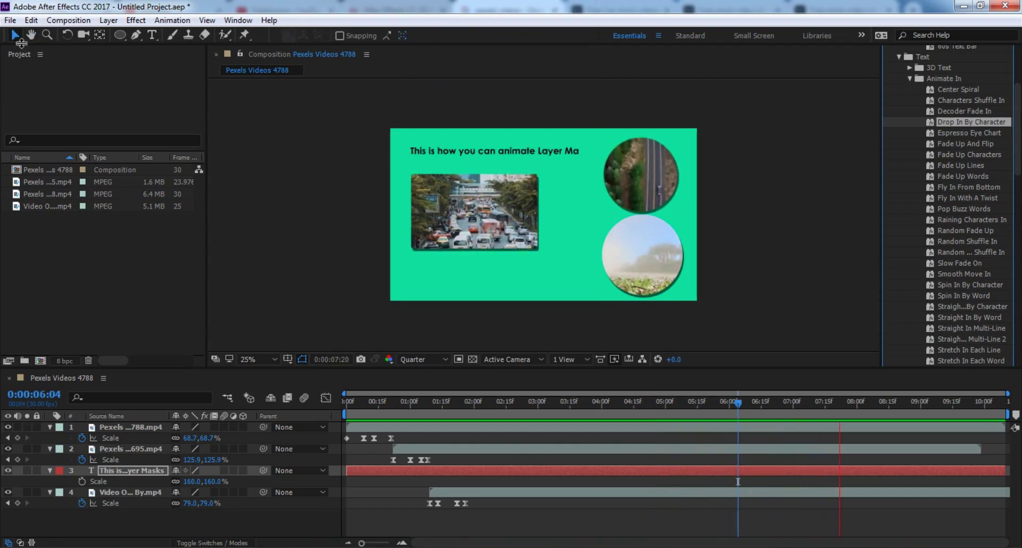